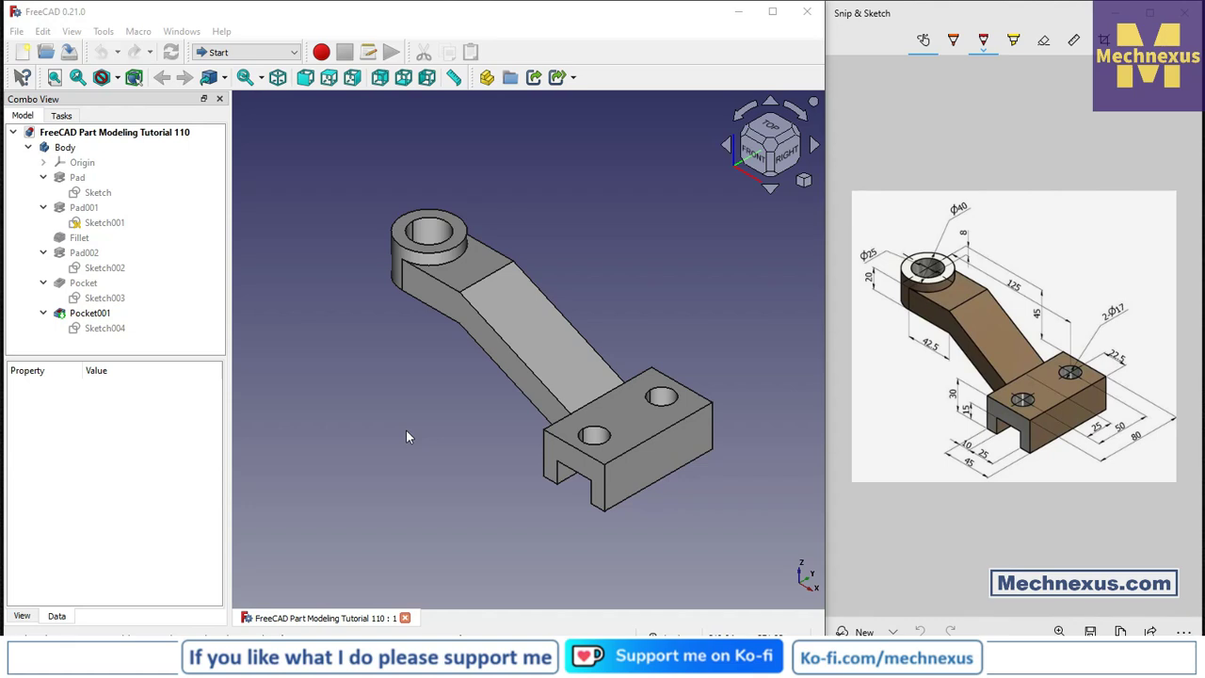
Step: Orbit the finished lever arm to inspect it from other angles
{"action": "mouse_move", "coordinate": [406, 436]}
{"action": "middle_mouse_down"}
{"action": "mouse_move", "coordinate": [417, 395]}
{"action": "mouse_move", "coordinate": [424, 417]}
{"action": "mouse_move", "coordinate": [407, 468]}
{"action": "mouse_move", "coordinate": [425, 438]}
{"action": "mouse_move", "coordinate": [443, 443]}
{"action": "mouse_move", "coordinate": [420, 434]}
{"action": "mouse_move", "coordinate": [425, 393]}
{"action": "mouse_move", "coordinate": [415, 422]}
{"action": "middle_mouse_up"}
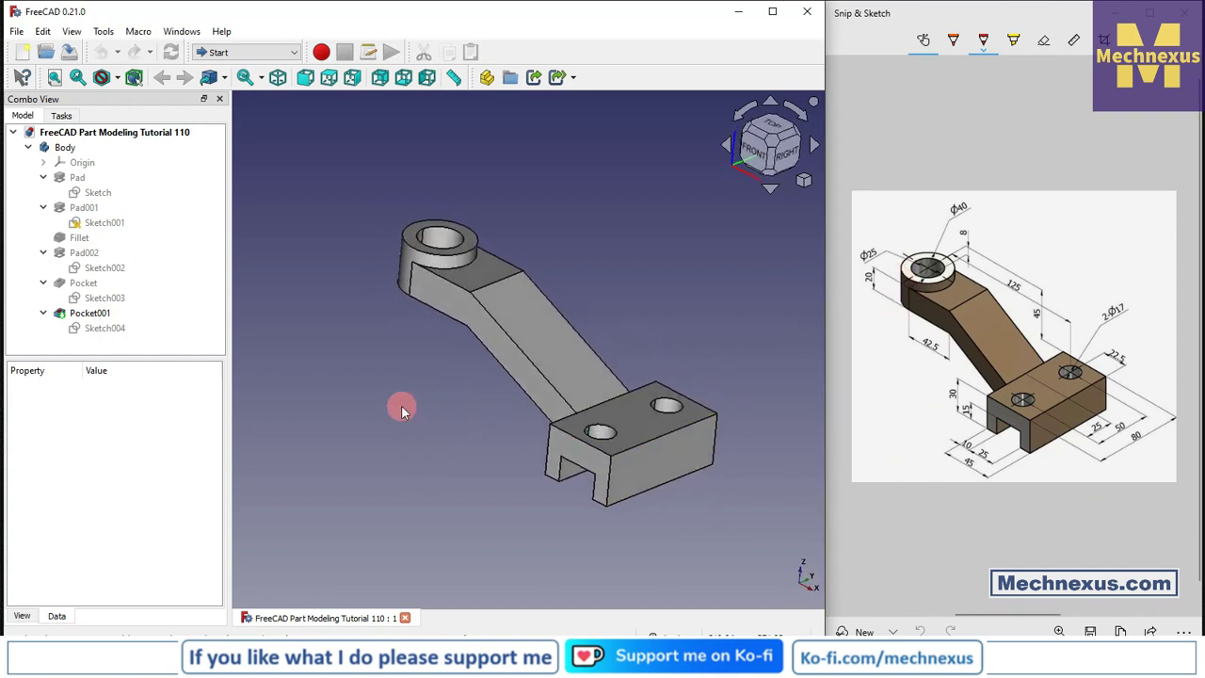
{"action": "middle_click_drag", "start_coordinate": [402, 412], "coordinate": [428, 427]}
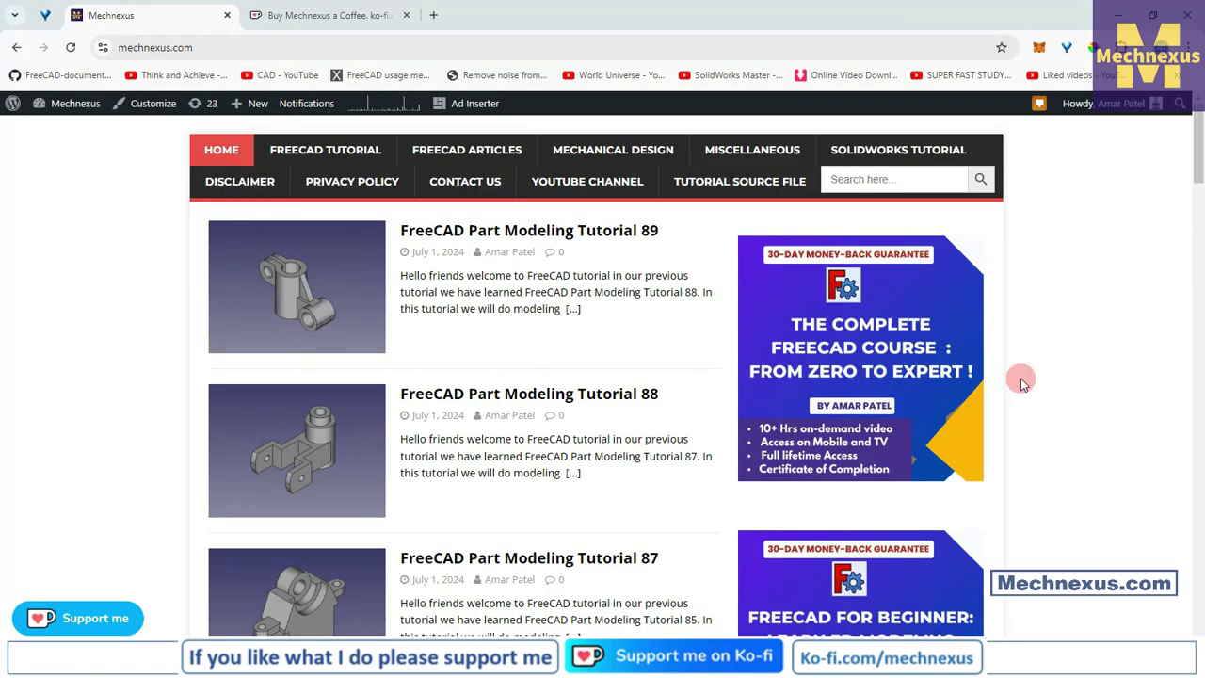
{"action": "scroll", "coordinate": [1024, 383], "scroll_direction": "down", "scroll_amount": 3}
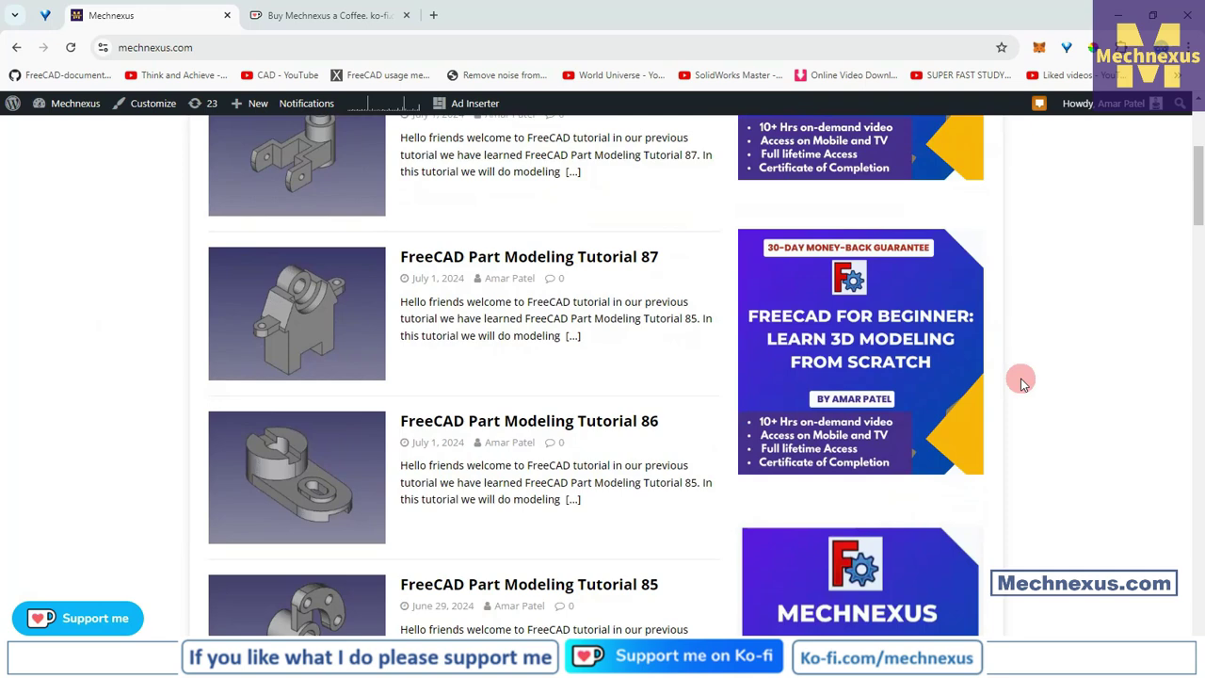
{"action": "scroll", "coordinate": [1024, 383], "scroll_direction": "down", "scroll_amount": 1}
{"action": "scroll", "coordinate": [1024, 383], "scroll_direction": "up", "scroll_amount": 5}
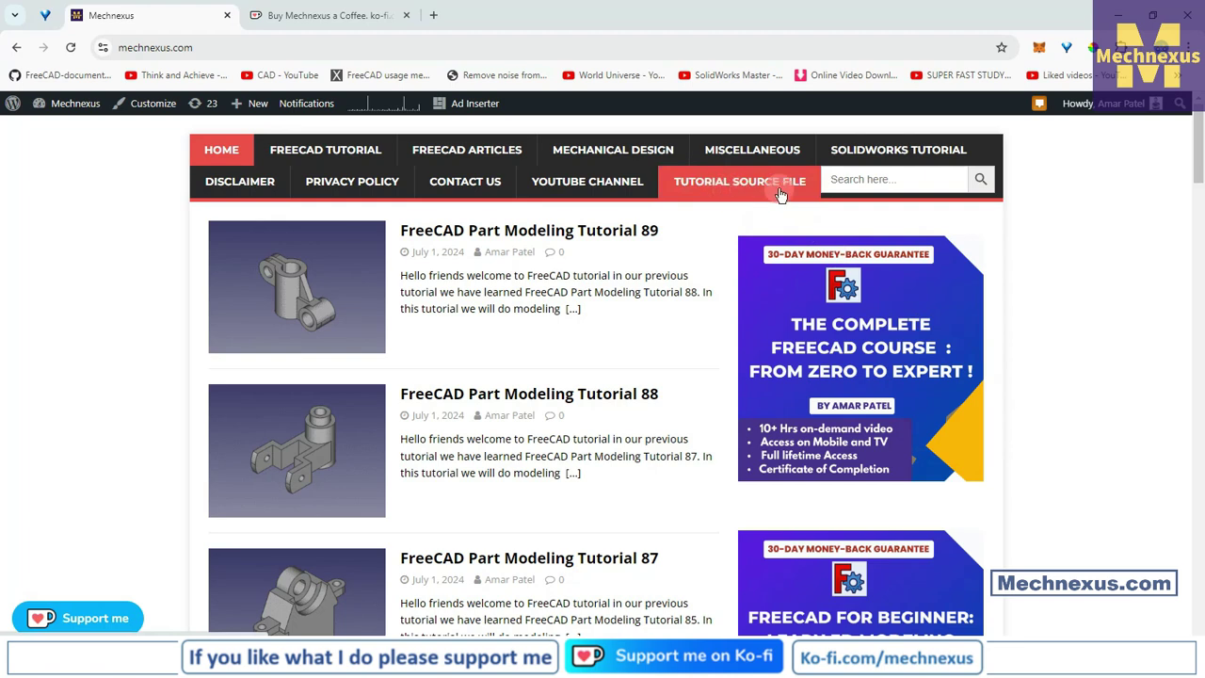
{"action": "left_click", "coordinate": [295, 21]}
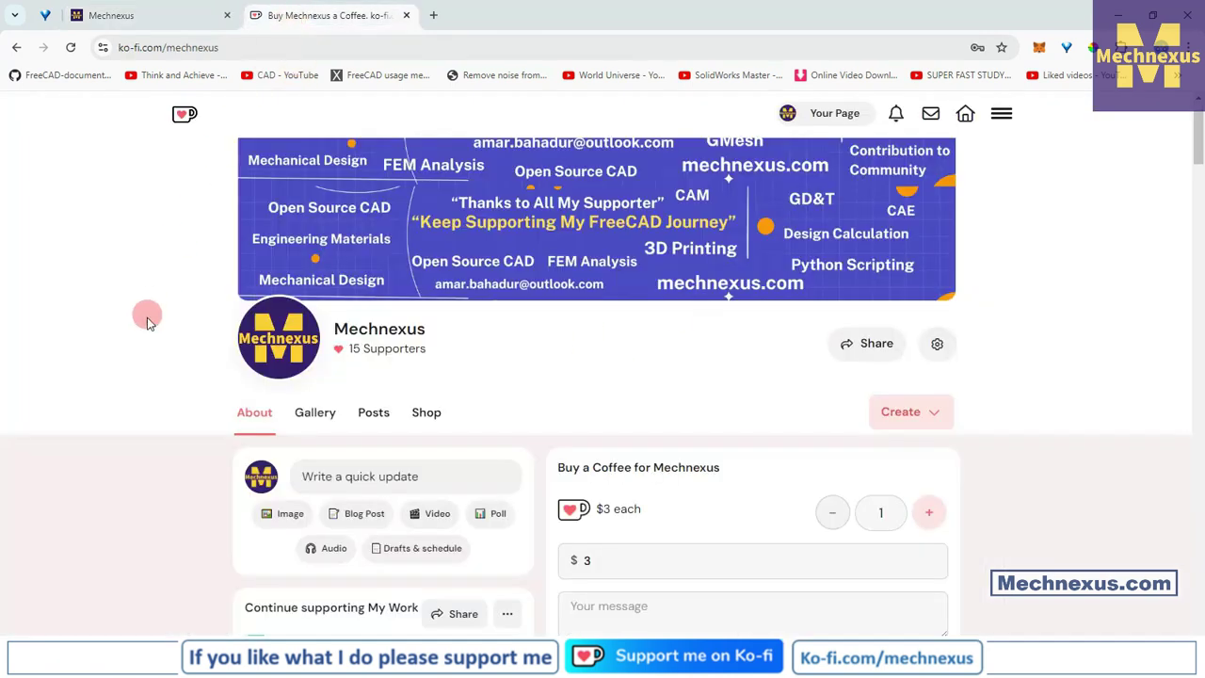
{"action": "scroll", "coordinate": [599, 399], "scroll_direction": "up", "scroll_amount": 2}
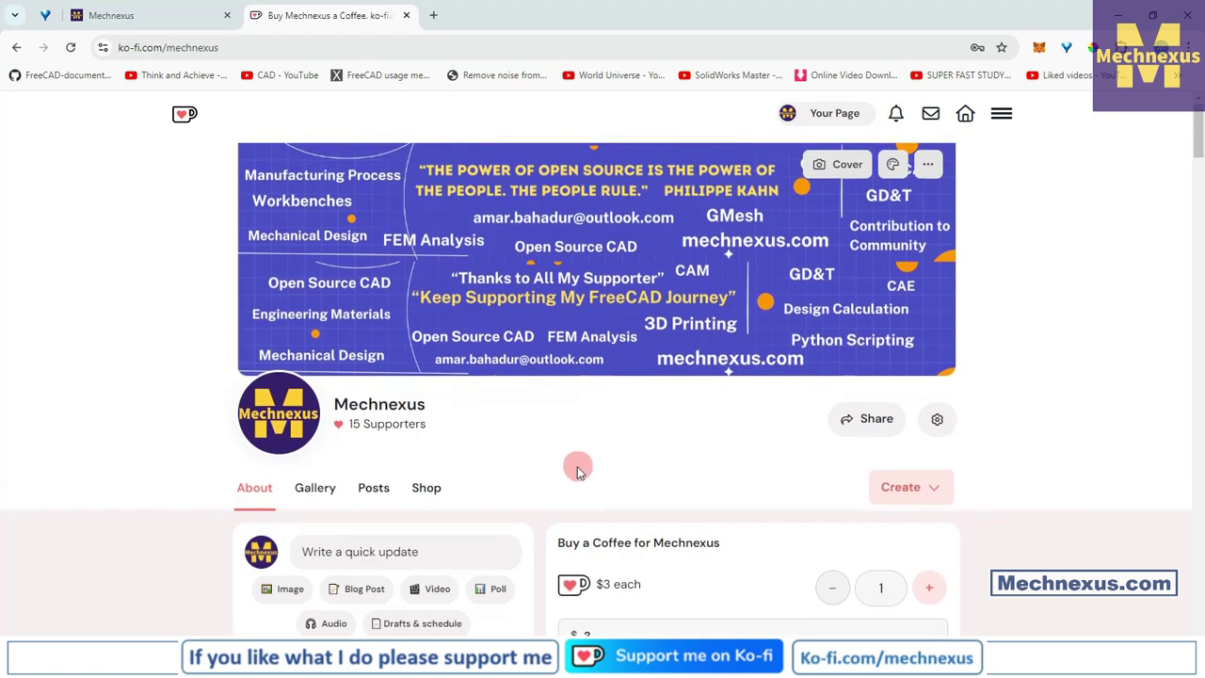
{"action": "scroll", "coordinate": [561, 442], "scroll_direction": "down", "scroll_amount": 2}
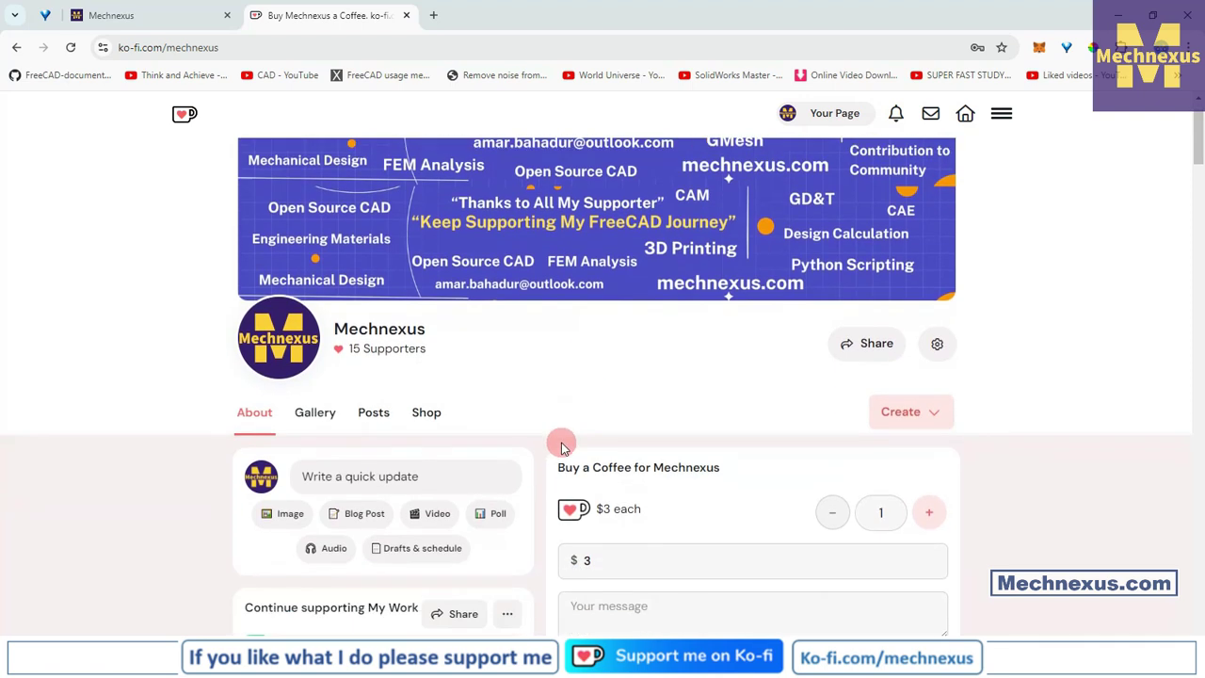
{"action": "scroll", "coordinate": [575, 411], "scroll_direction": "down", "scroll_amount": 2}
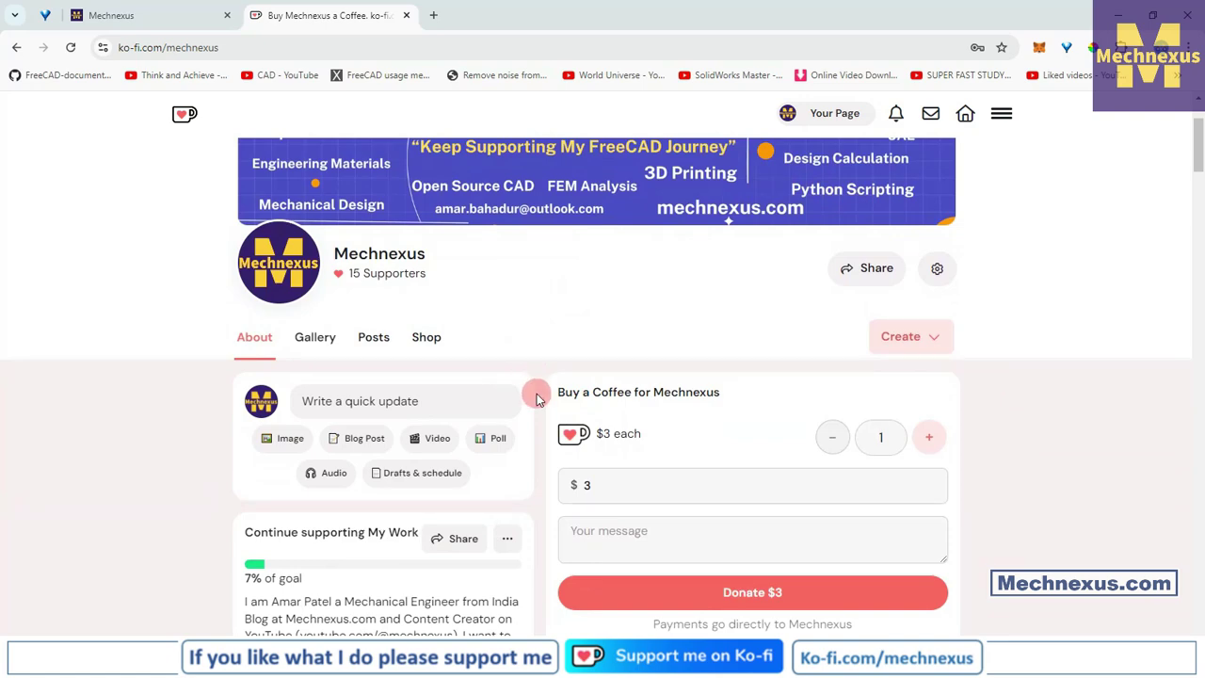
{"action": "scroll", "coordinate": [535, 399], "scroll_direction": "down", "scroll_amount": 4}
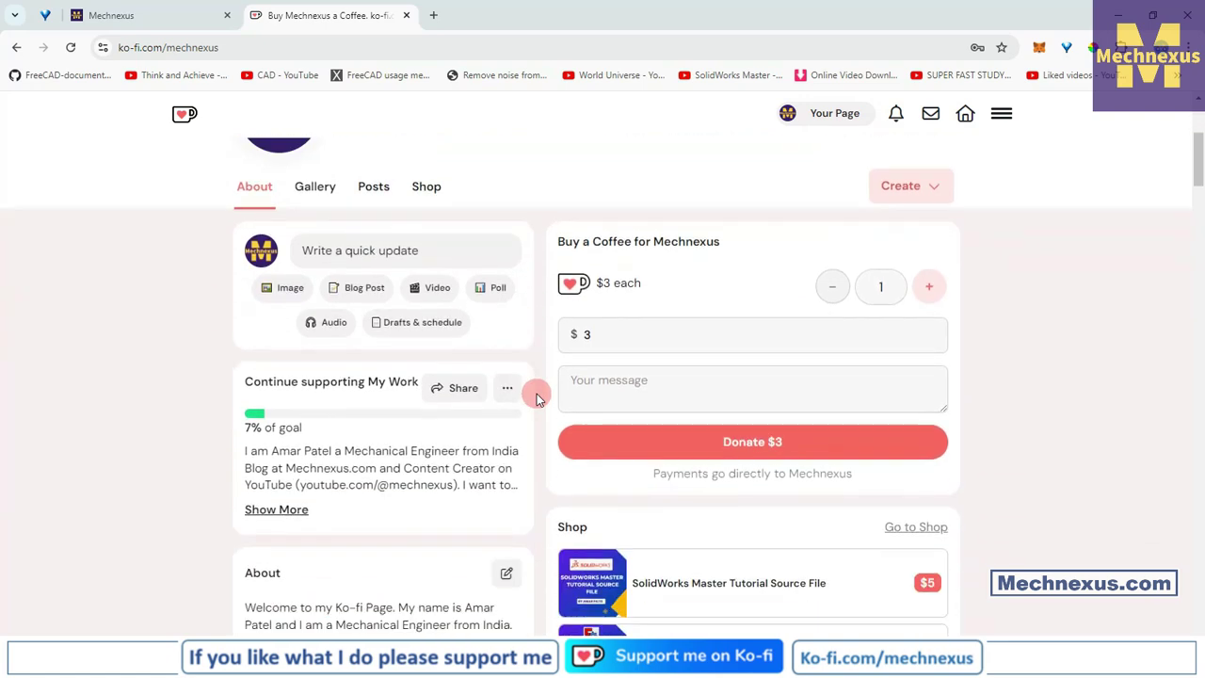
{"action": "scroll", "coordinate": [536, 399], "scroll_direction": "up", "scroll_amount": 6}
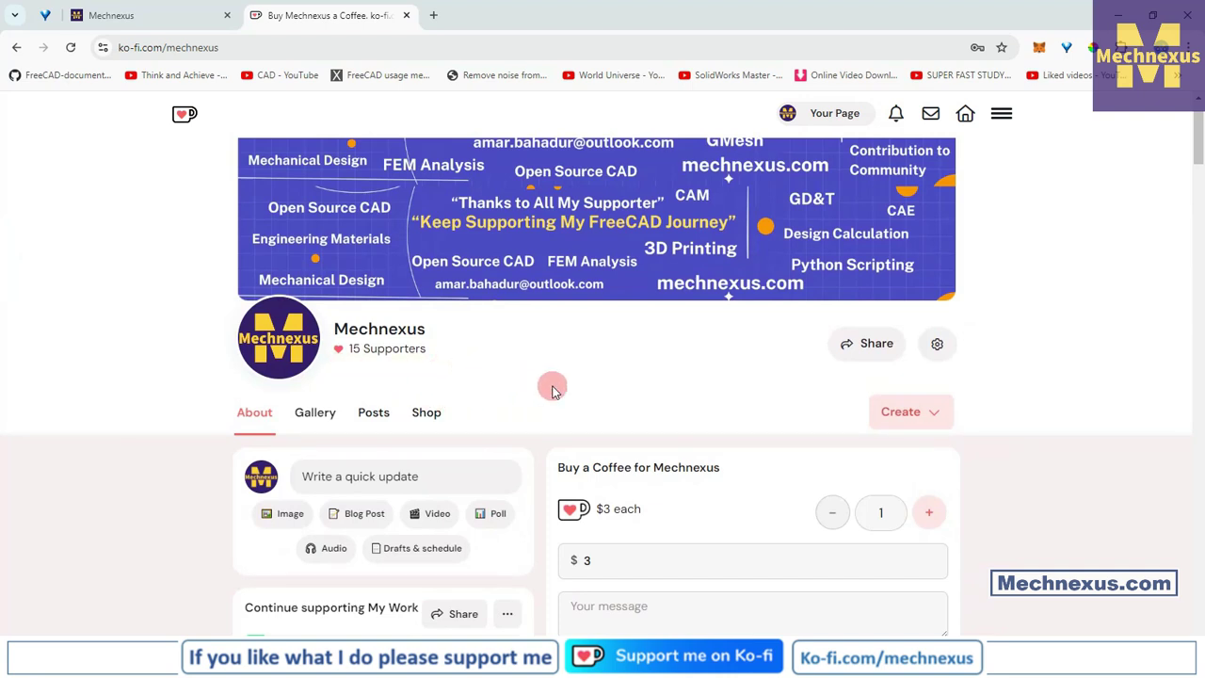
{"action": "scroll", "coordinate": [552, 390], "scroll_direction": "down", "scroll_amount": 3}
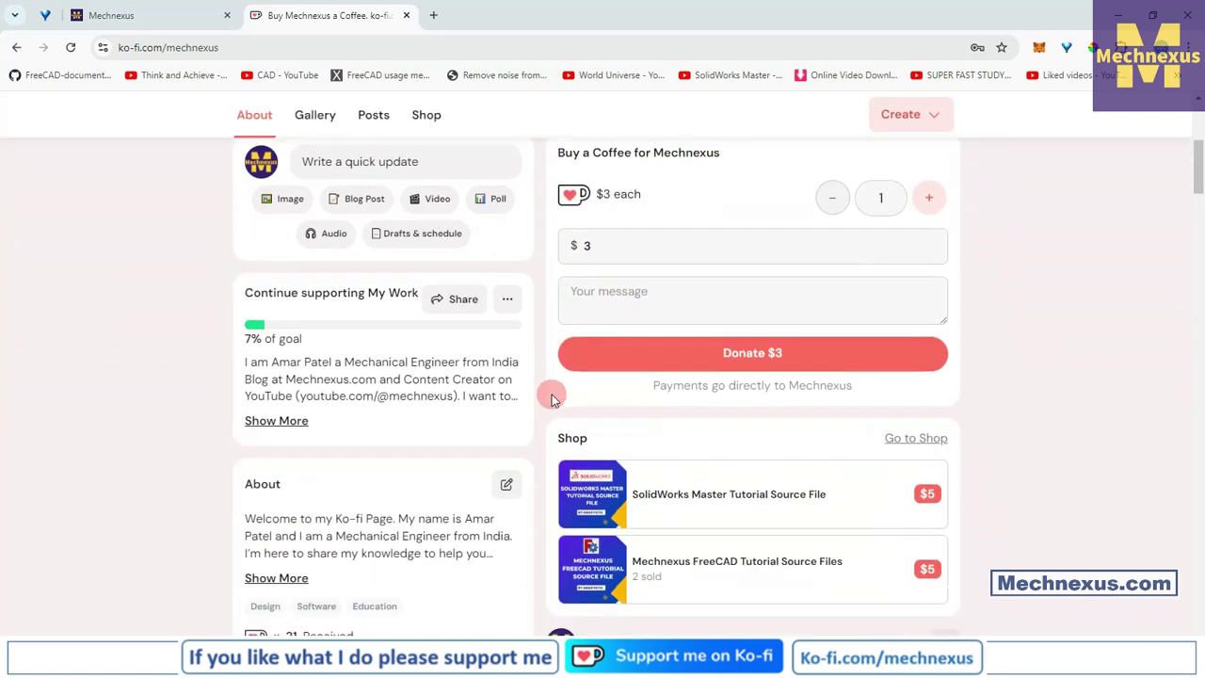
{"action": "scroll", "coordinate": [552, 398], "scroll_direction": "up", "scroll_amount": 4}
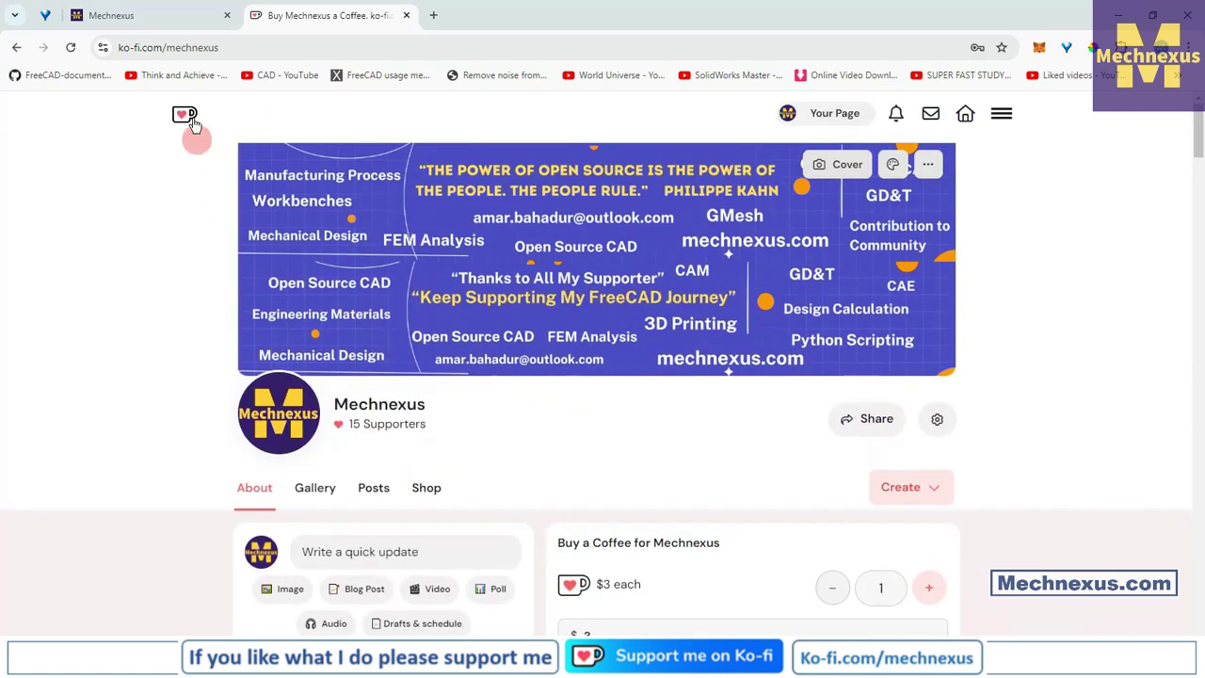
{"action": "left_click", "coordinate": [172, 15]}
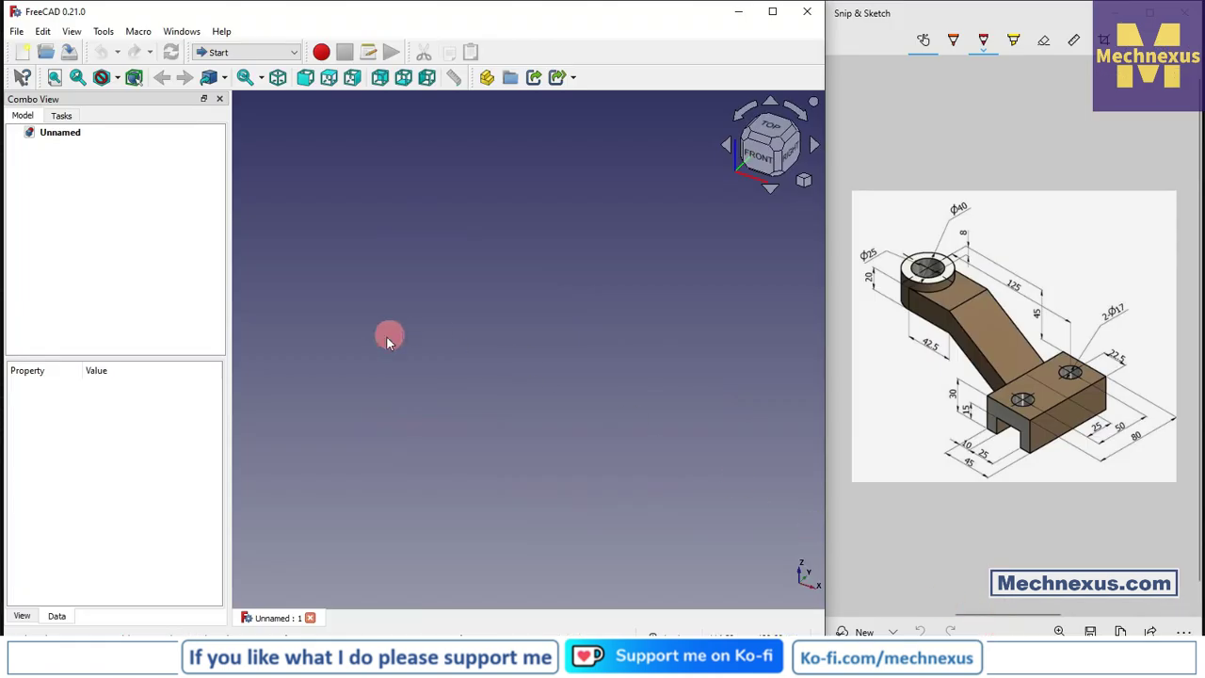
Step: Switch the new document to the Part Design workbench and show the model tree
{"action": "left_click", "coordinate": [226, 52]}
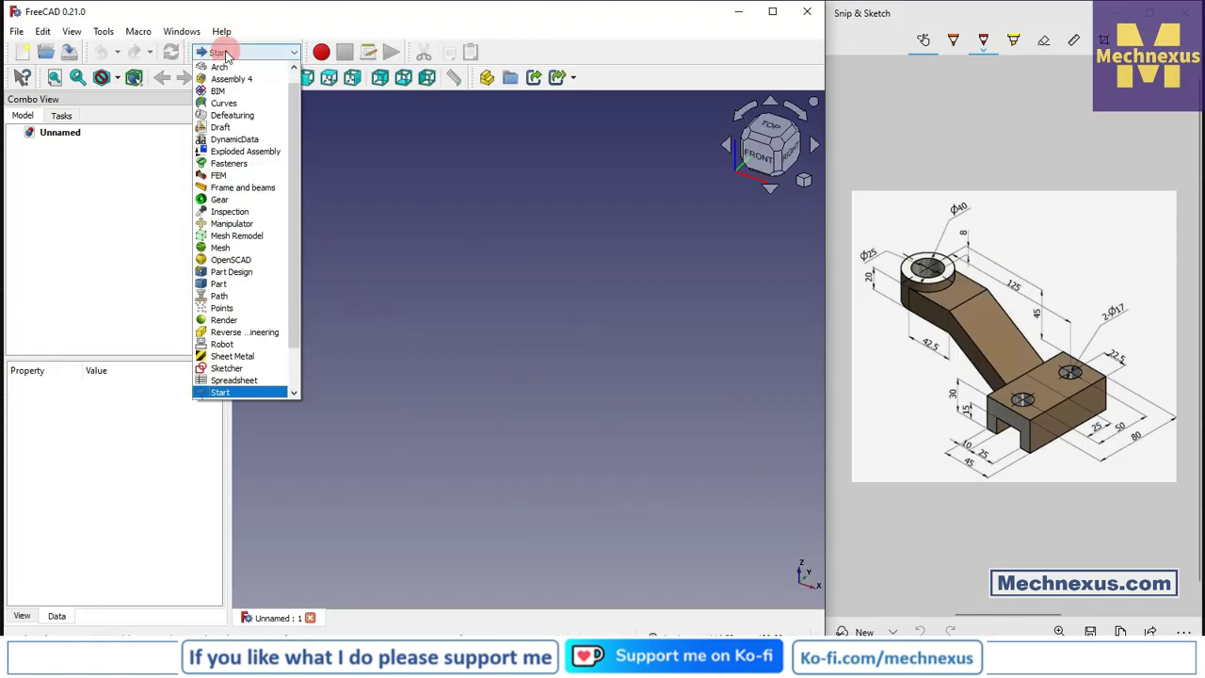
{"action": "left_click", "coordinate": [229, 270]}
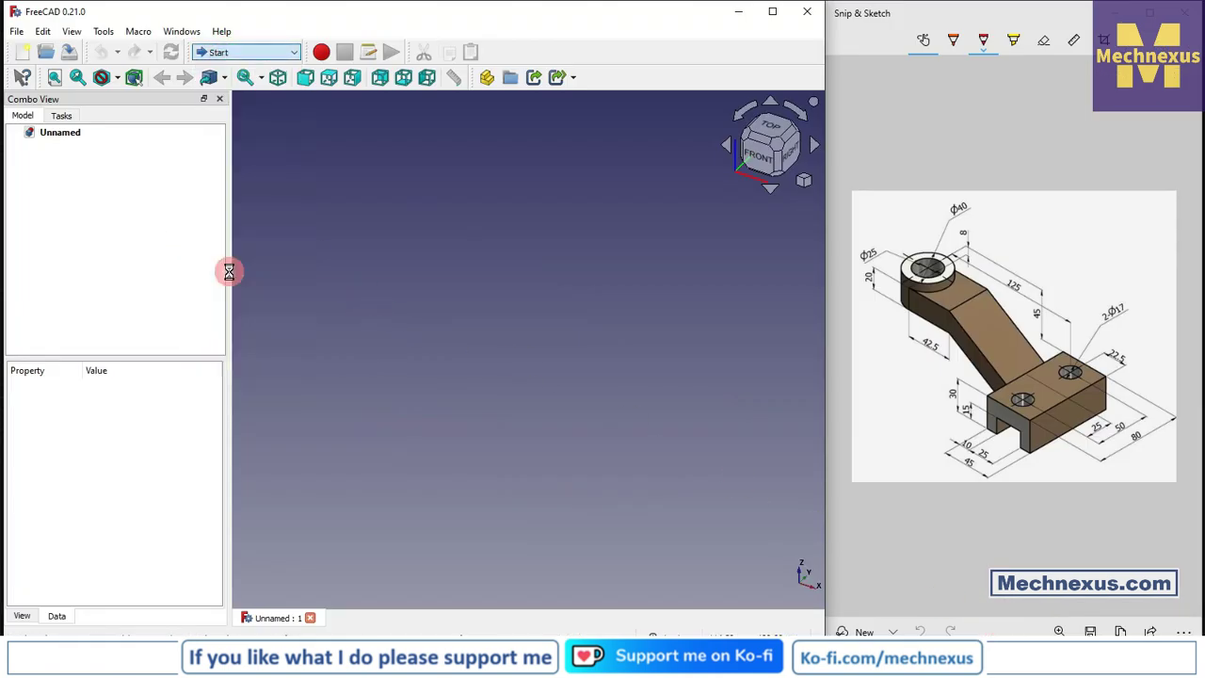
{"action": "left_click", "coordinate": [22, 167]}
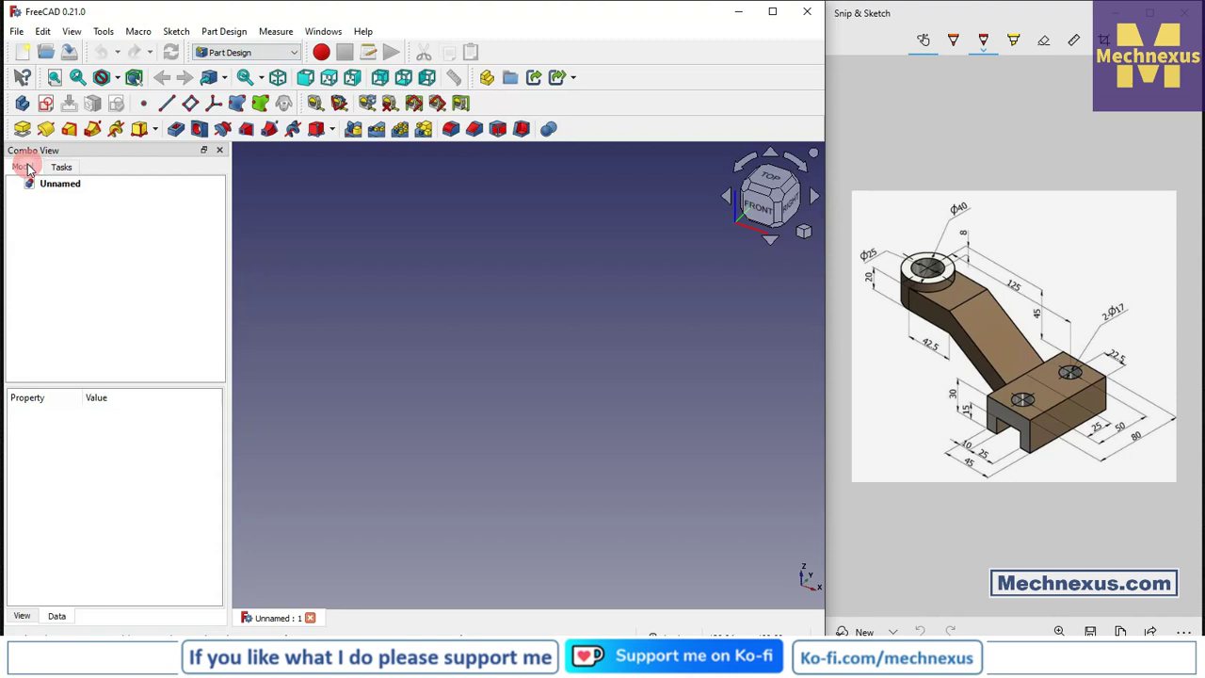
Step: Create a Body, show its origin planes, and start a sketch on the XZ plane
{"action": "left_click", "coordinate": [22, 103]}
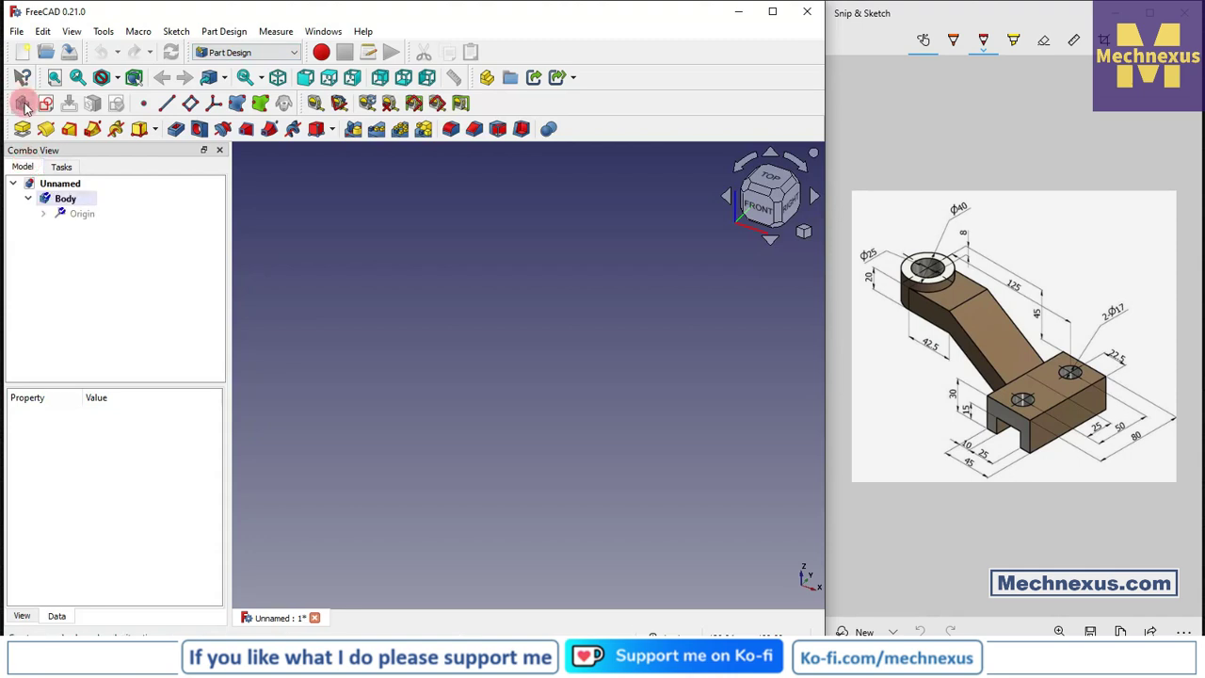
{"action": "left_click", "coordinate": [64, 221]}
{"action": "key", "text": "space"}
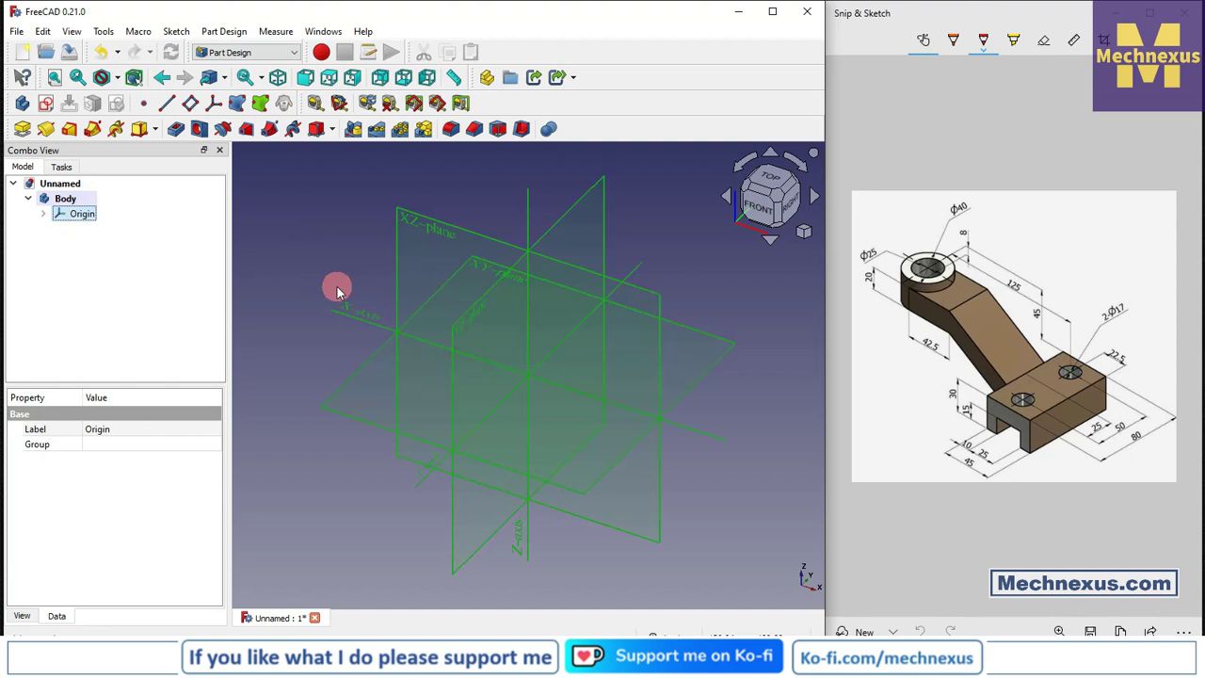
{"action": "key", "text": "alt+Tab"}
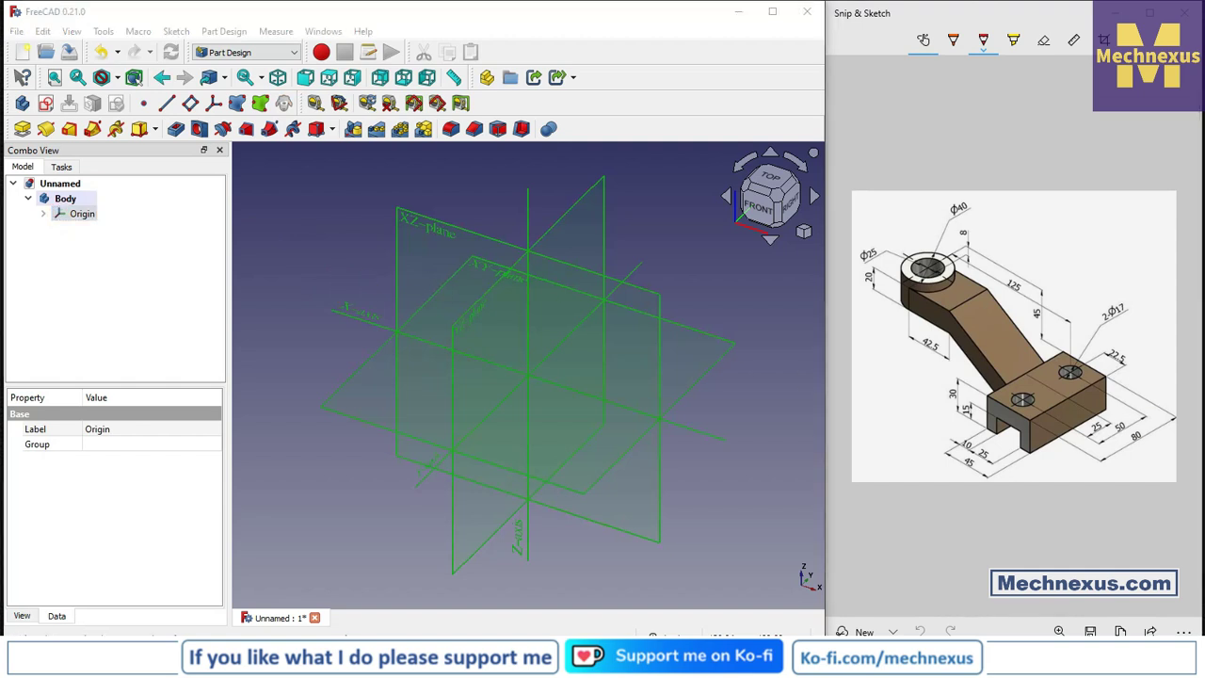
{"action": "left_click", "coordinate": [767, 542]}
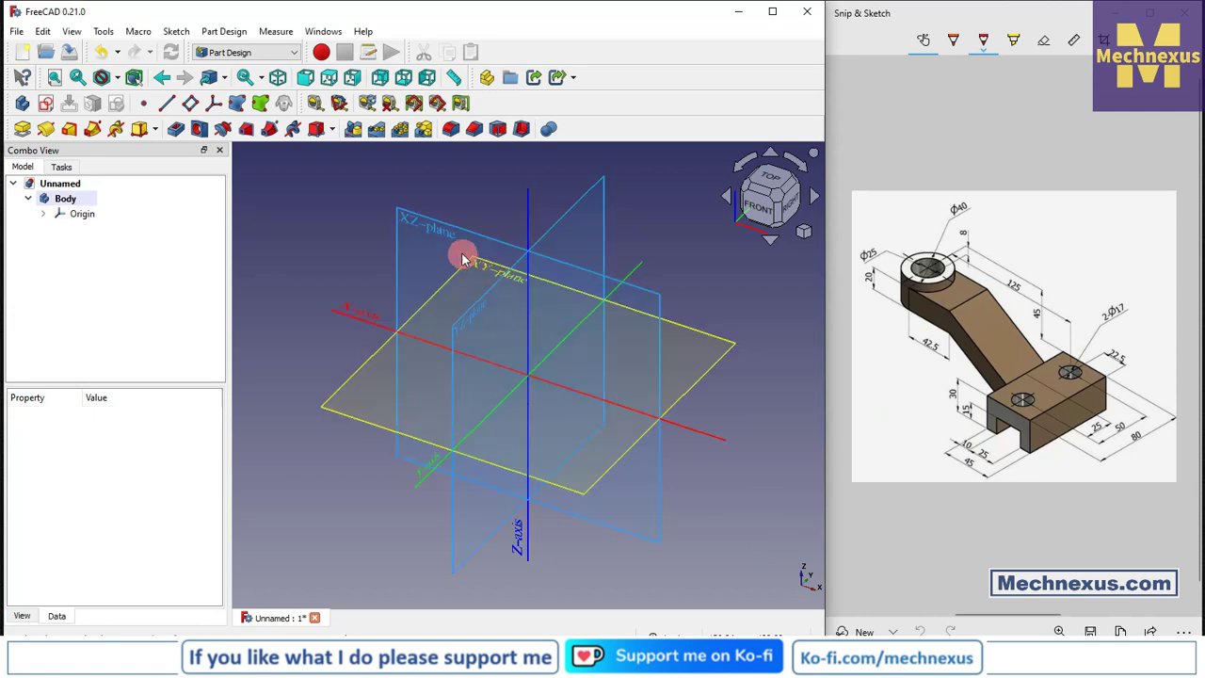
{"action": "left_click", "coordinate": [437, 221]}
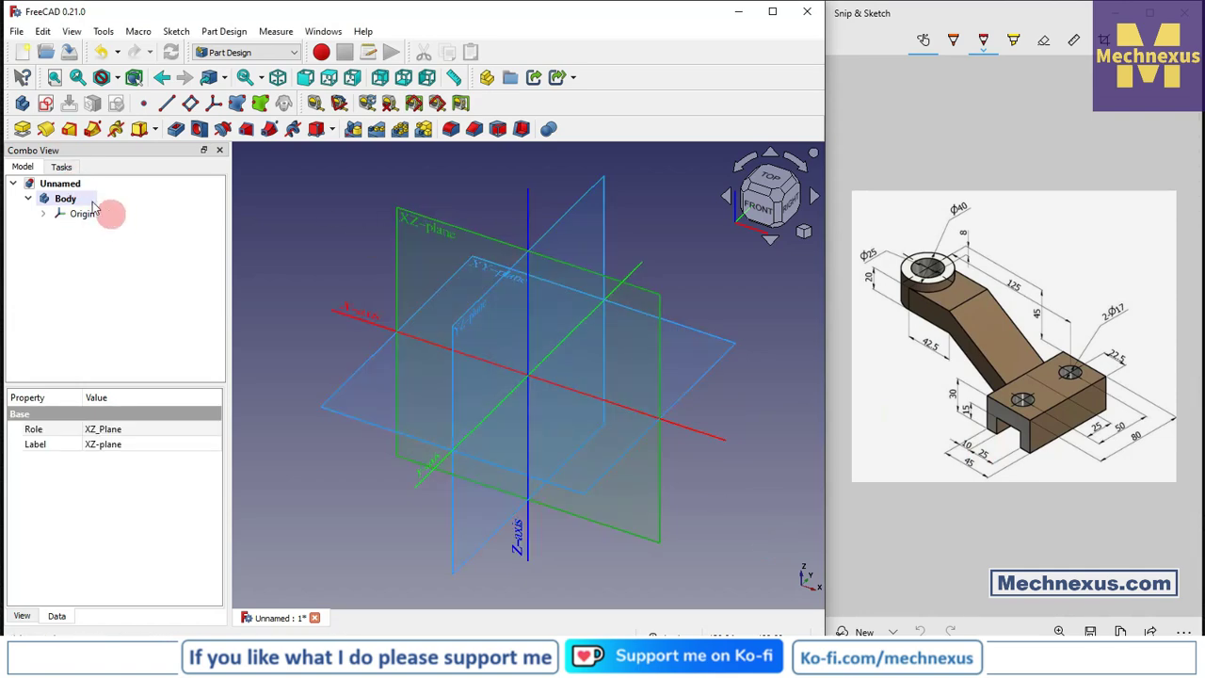
{"action": "left_click", "coordinate": [48, 103]}
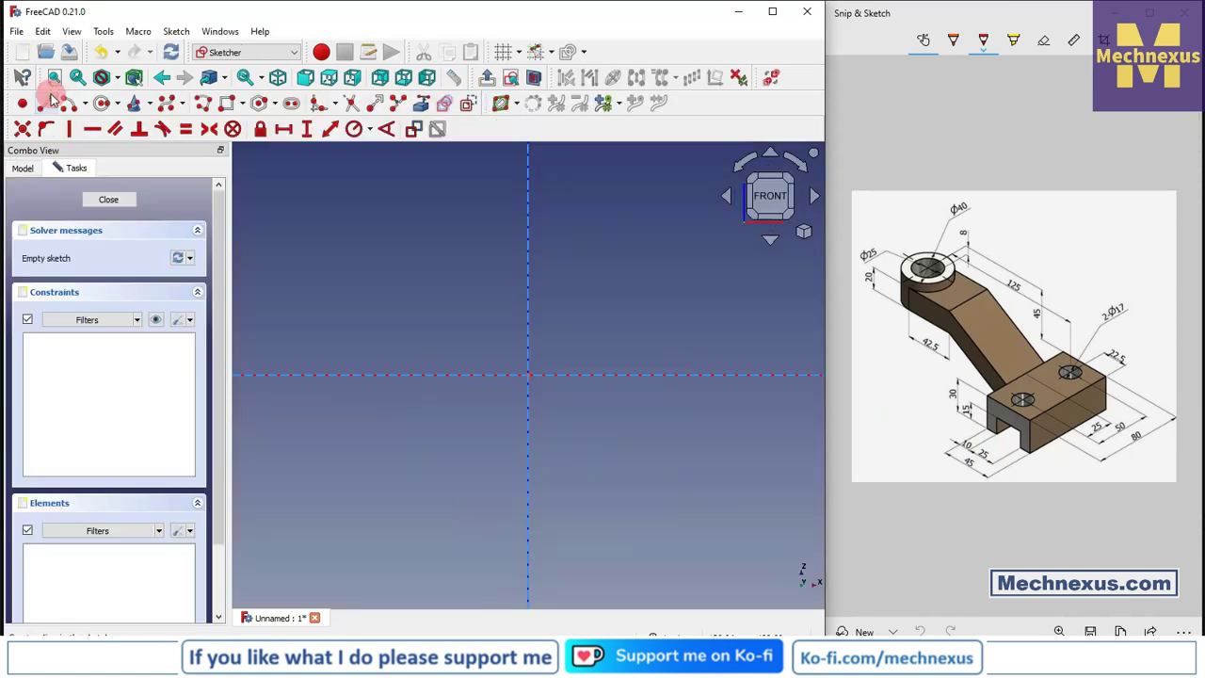
Step: Draw the outer rectangle starting on the horizontal axis
{"action": "left_click", "coordinate": [54, 215]}
{"action": "left_click", "coordinate": [24, 169]}
{"action": "left_click", "coordinate": [79, 216]}
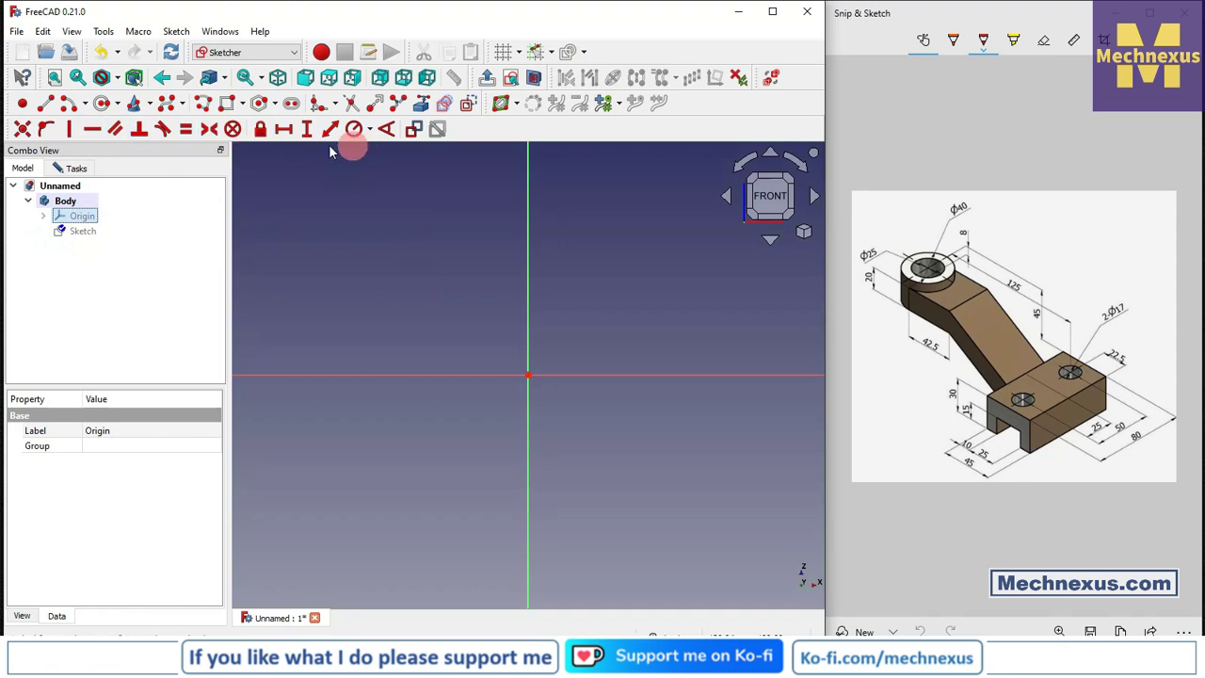
{"action": "left_click", "coordinate": [224, 102]}
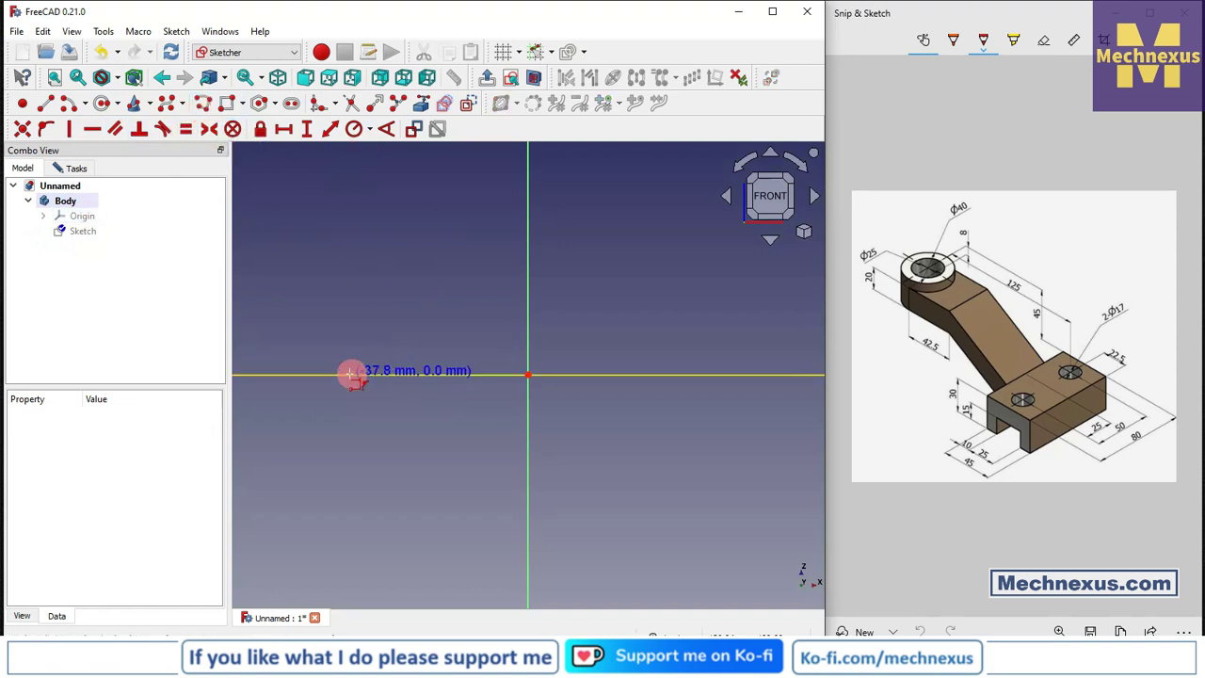
{"action": "left_click", "coordinate": [350, 374]}
{"action": "left_click", "coordinate": [715, 242]}
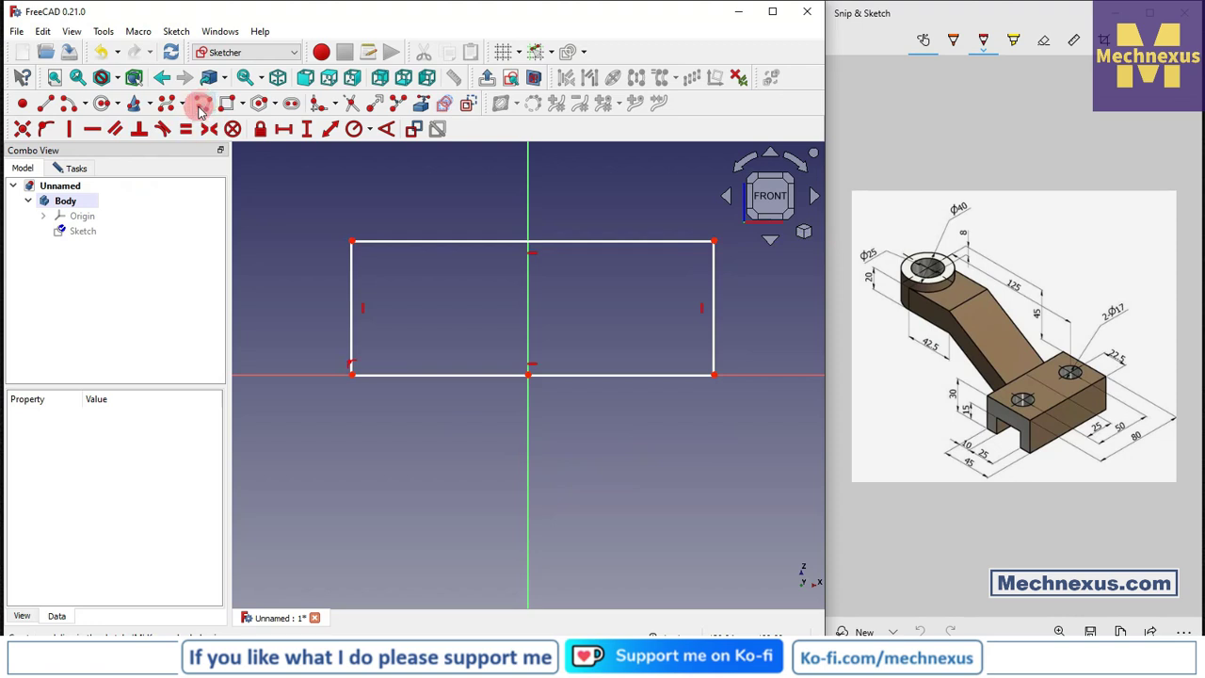
Step: Draw the slot outline up from the bottom edge and trim the bottom edge beneath it
{"action": "left_click", "coordinate": [46, 105]}
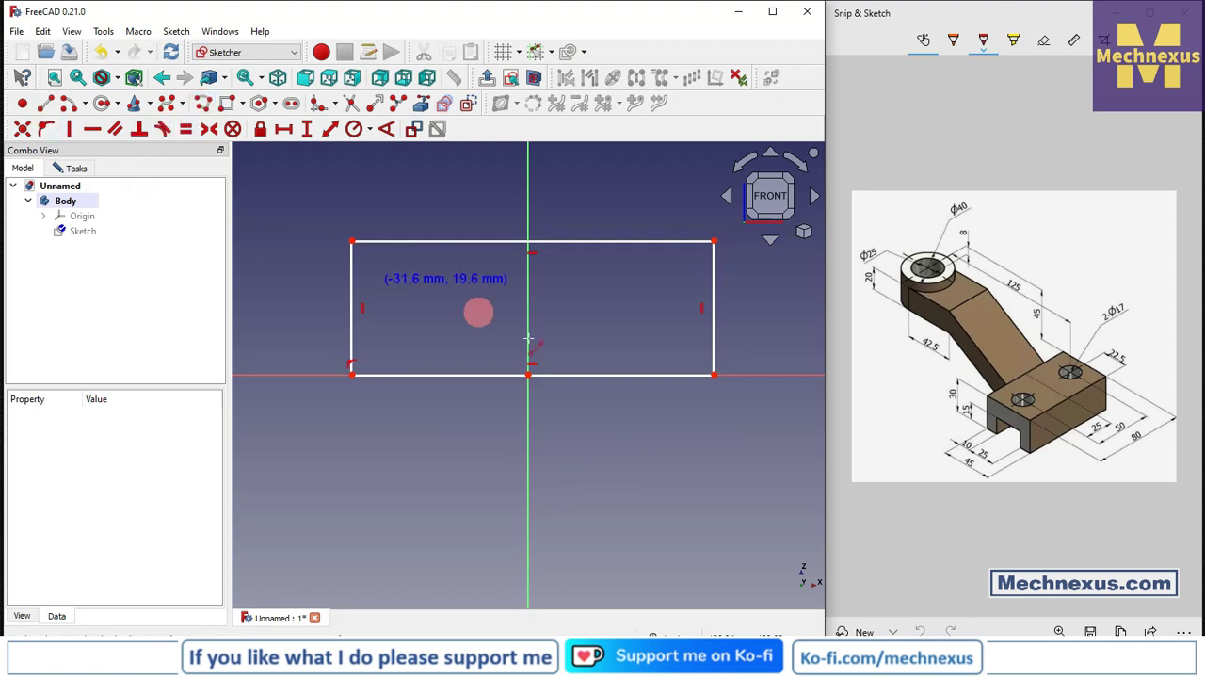
{"action": "left_click", "coordinate": [407, 374]}
{"action": "left_click", "coordinate": [406, 281]}
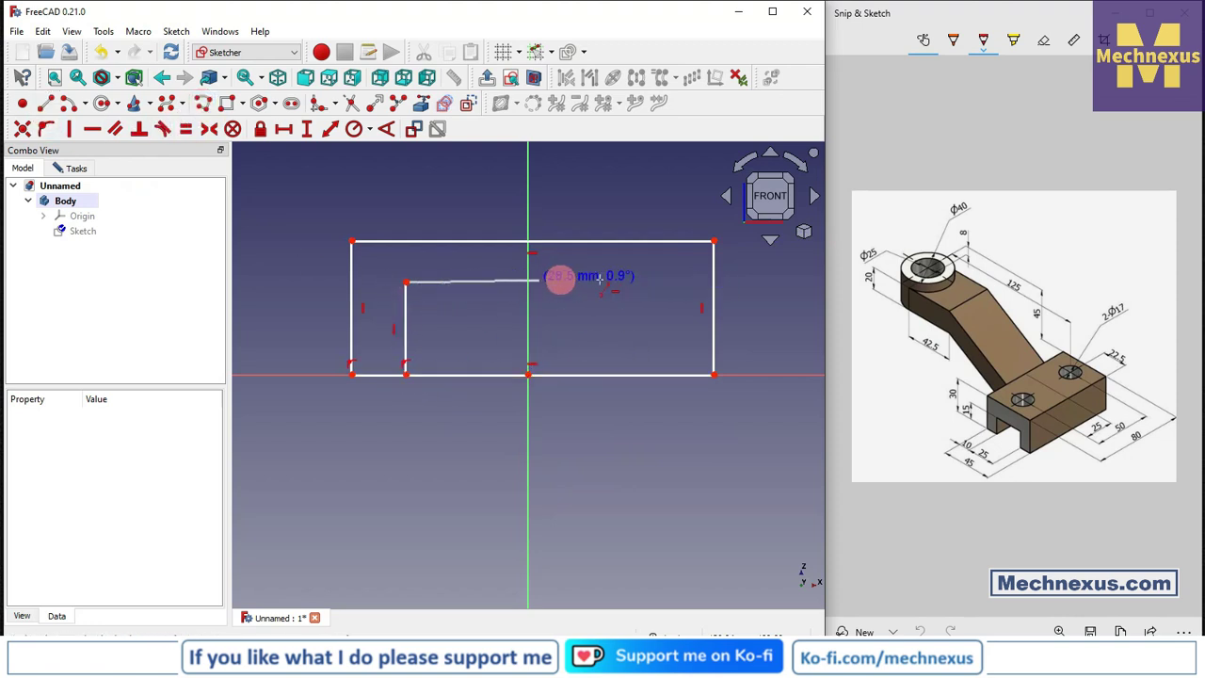
{"action": "left_click", "coordinate": [658, 282]}
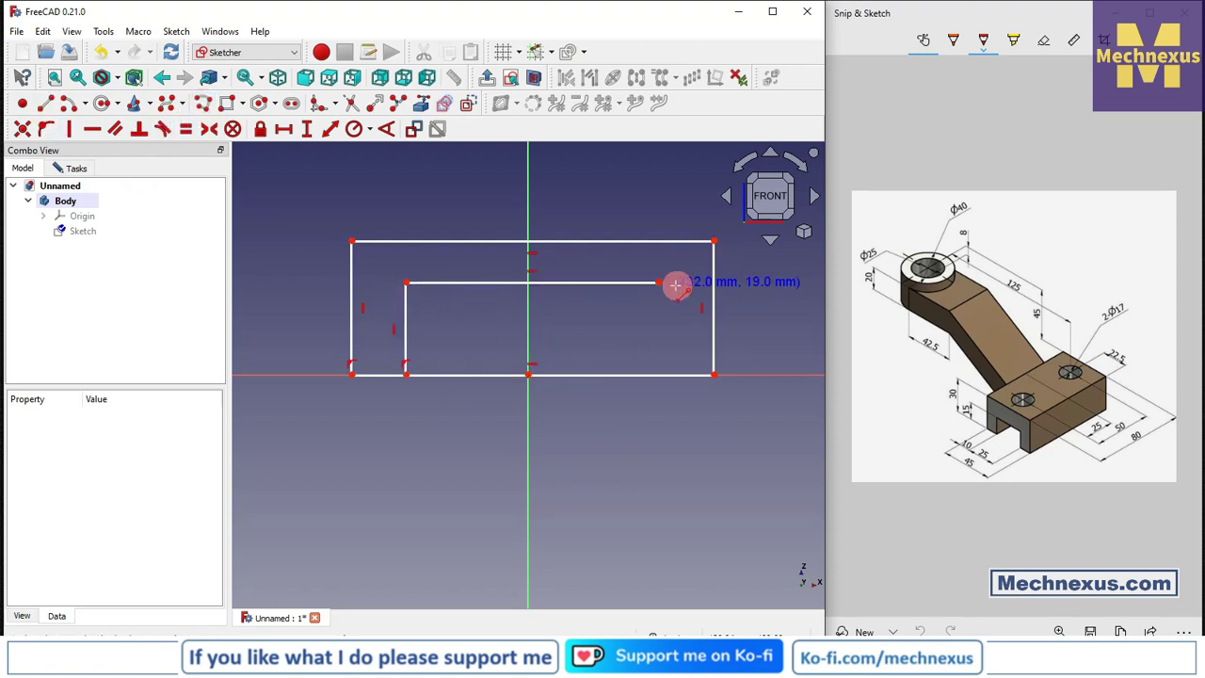
{"action": "left_click", "coordinate": [658, 374]}
{"action": "right_click", "coordinate": [637, 419]}
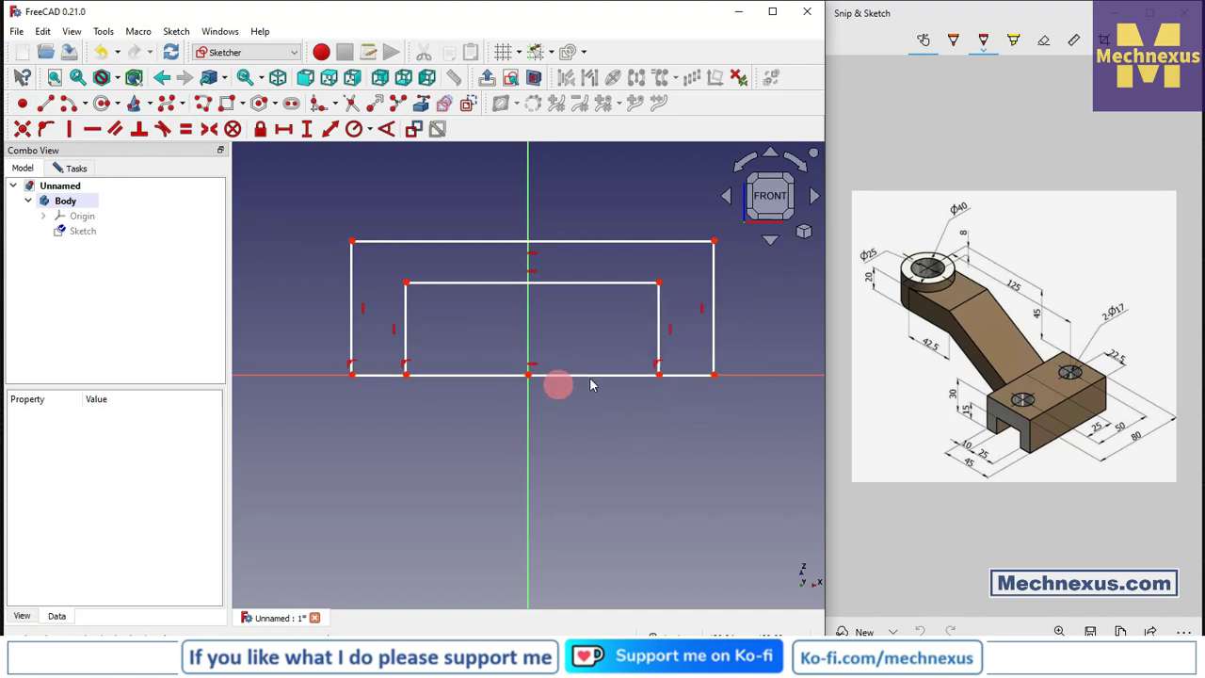
{"action": "left_click", "coordinate": [352, 106]}
{"action": "left_click", "coordinate": [486, 375]}
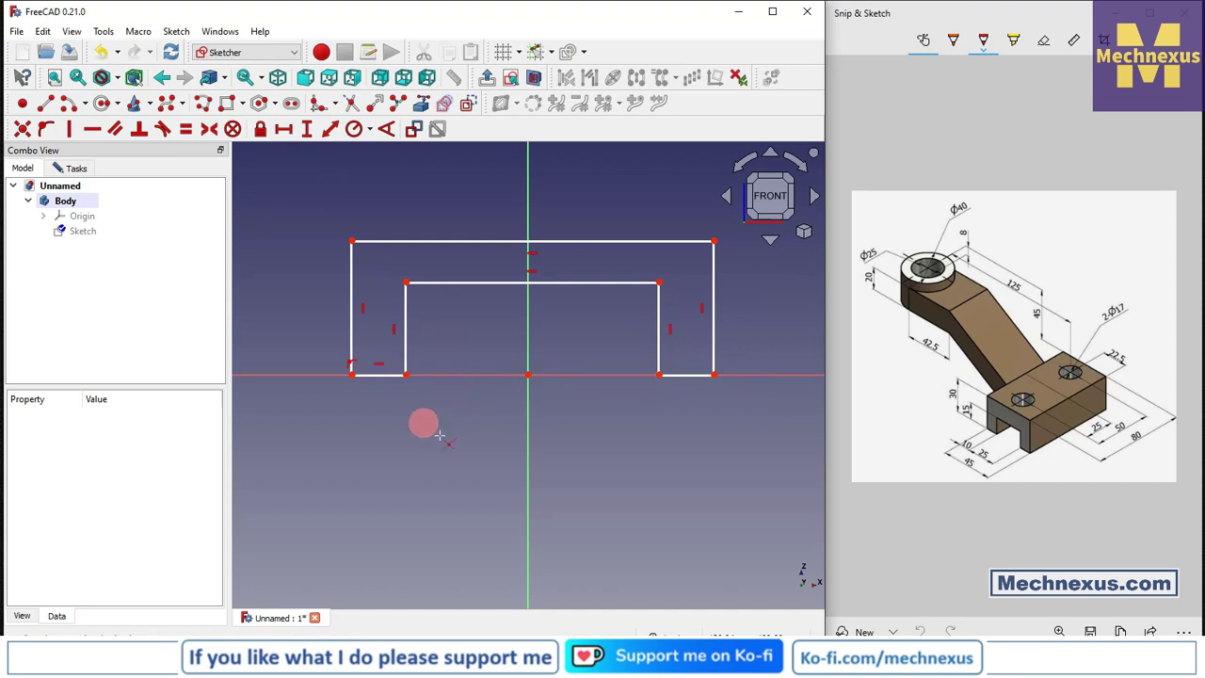
{"action": "right_click", "coordinate": [645, 456]}
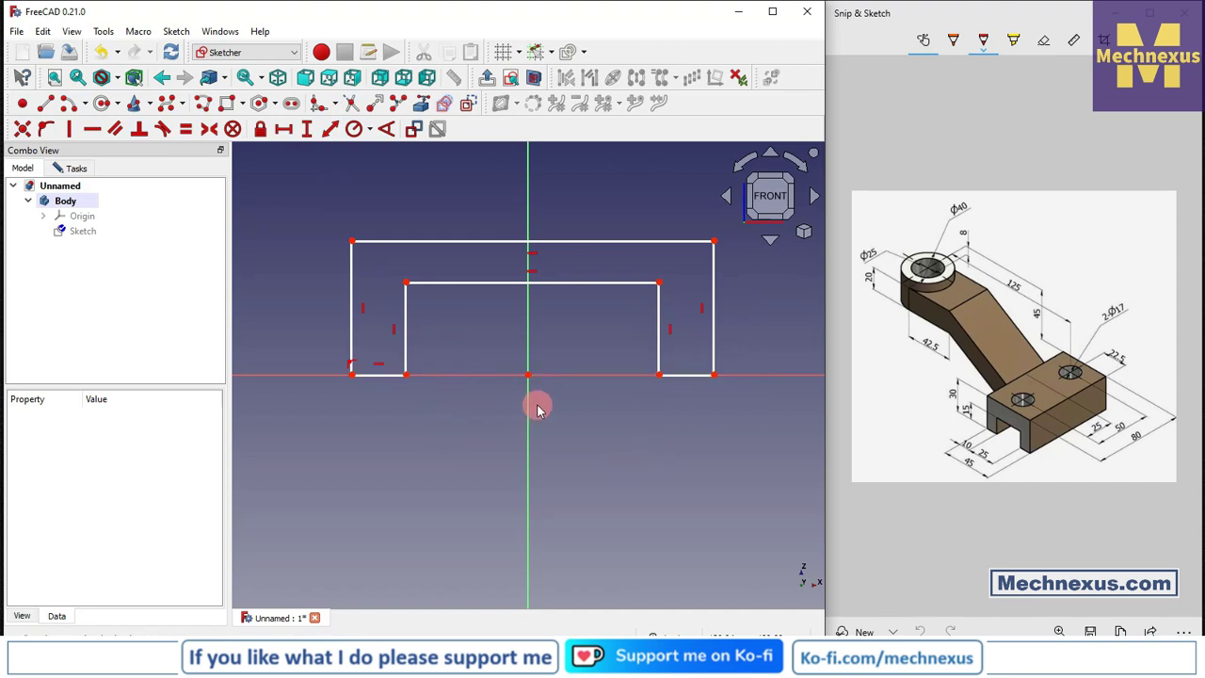
Step: Make the notch's lower corners and the outer lower corners symmetric about the vertical axis
{"action": "left_click", "coordinate": [209, 129]}
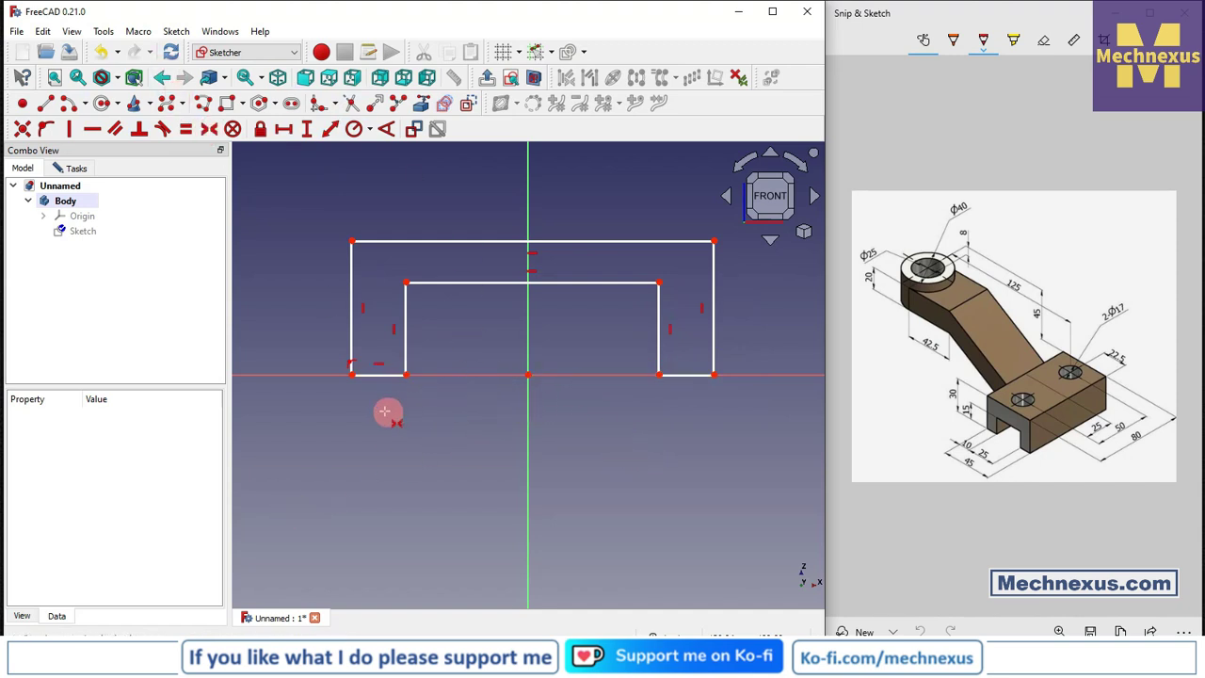
{"action": "left_click", "coordinate": [406, 374]}
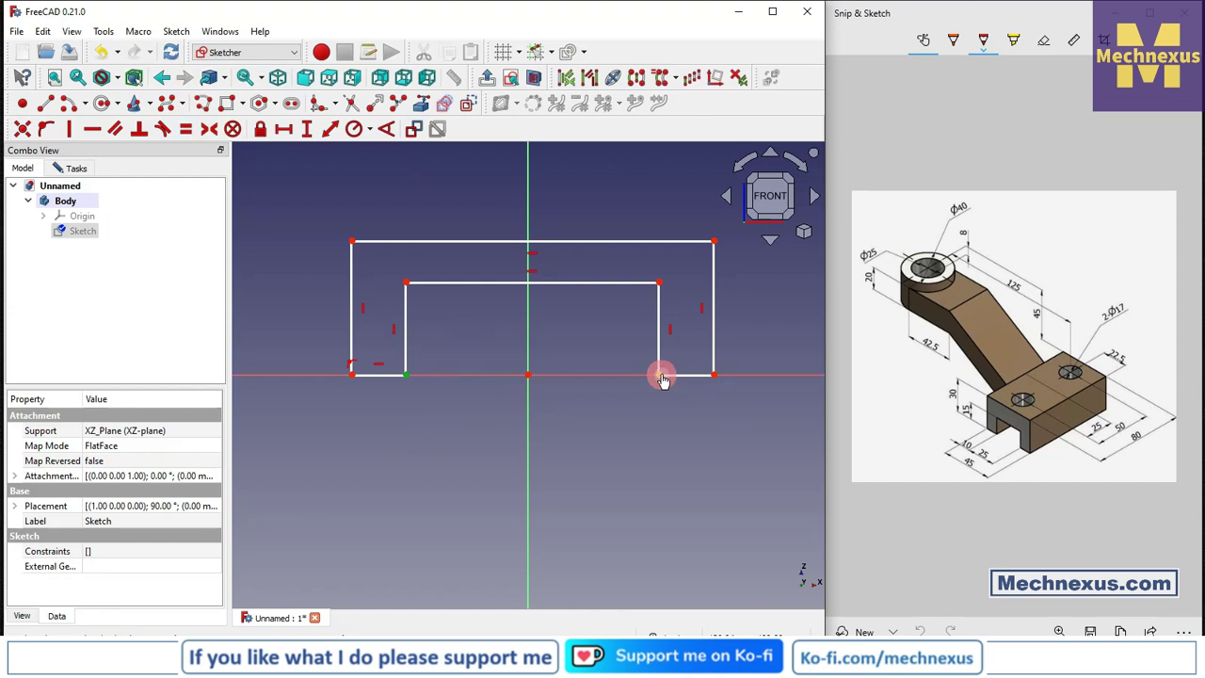
{"action": "left_click", "coordinate": [659, 376]}
{"action": "left_click", "coordinate": [527, 422]}
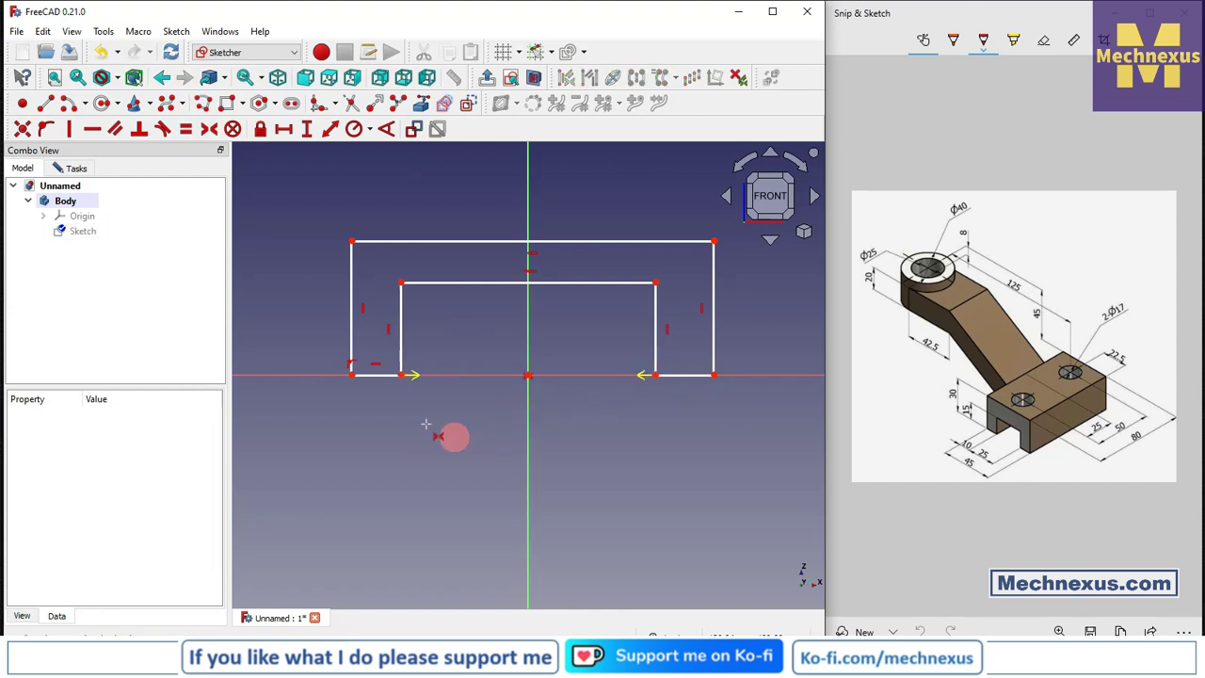
{"action": "left_click", "coordinate": [352, 376]}
{"action": "left_click", "coordinate": [714, 376]}
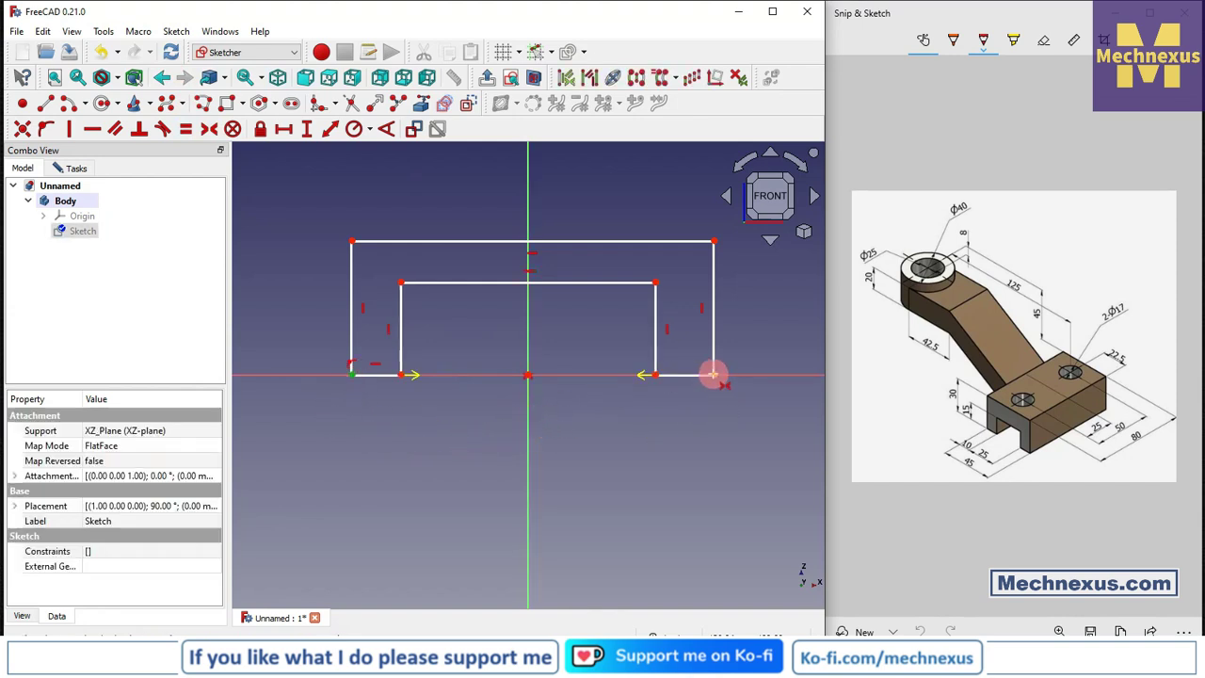
{"action": "left_click", "coordinate": [528, 438]}
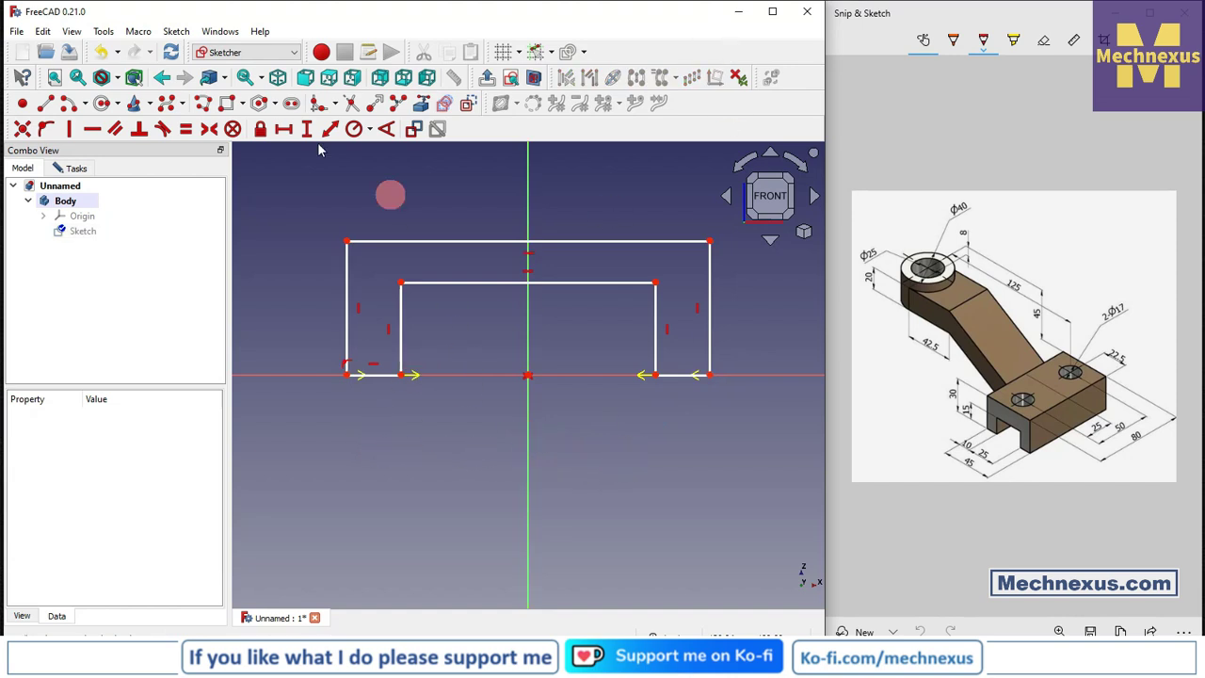
{"action": "left_click", "coordinate": [283, 128]}
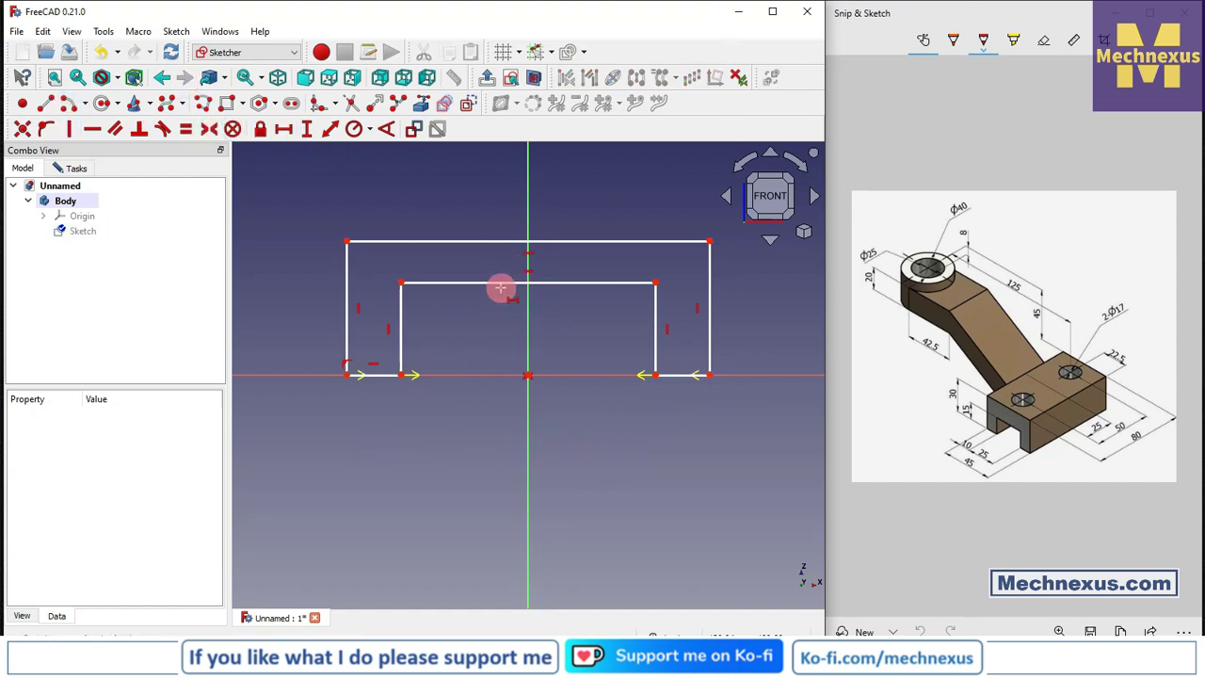
Step: Dimension the slot 25 mm wide and 15 mm high
{"action": "left_click", "coordinate": [498, 283]}
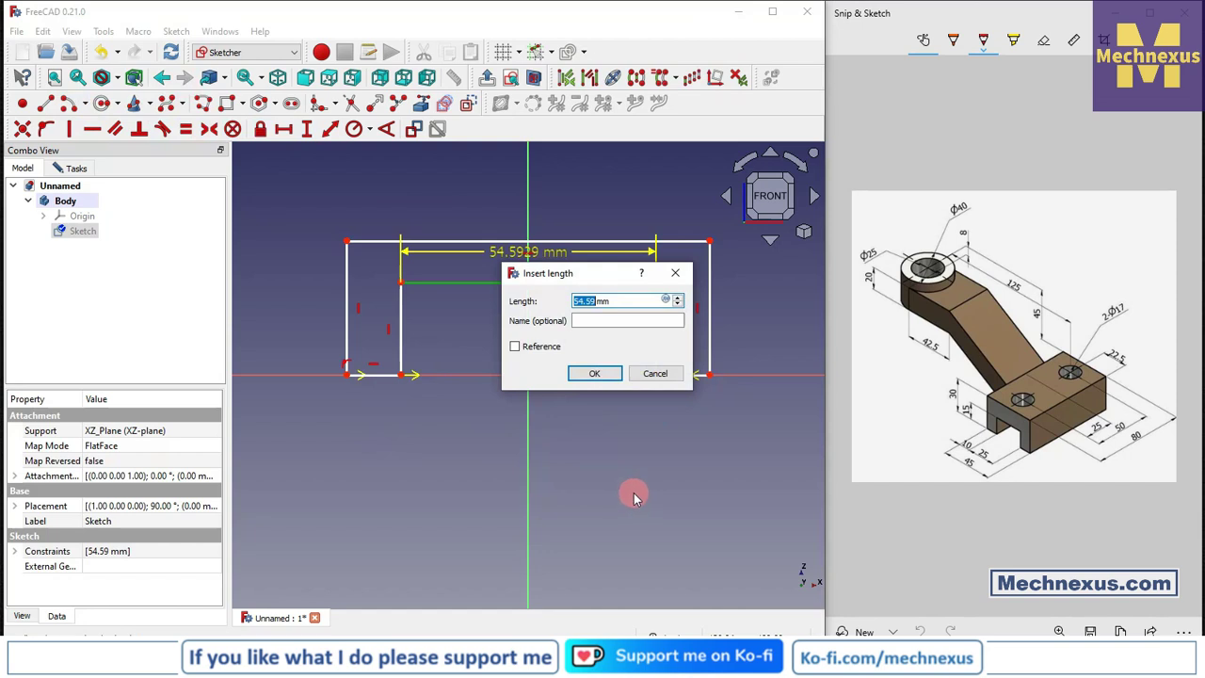
{"action": "type", "text": "25"}
{"action": "key", "text": "Return"}
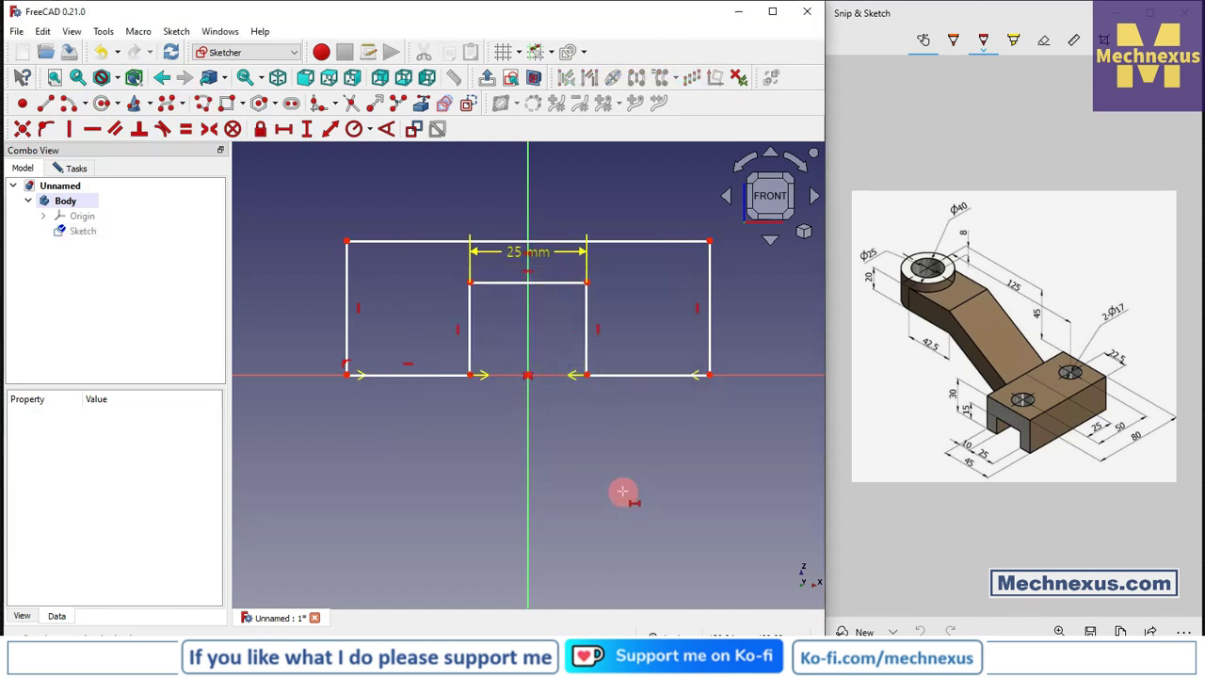
{"action": "left_click", "coordinate": [307, 129]}
{"action": "left_click", "coordinate": [469, 346]}
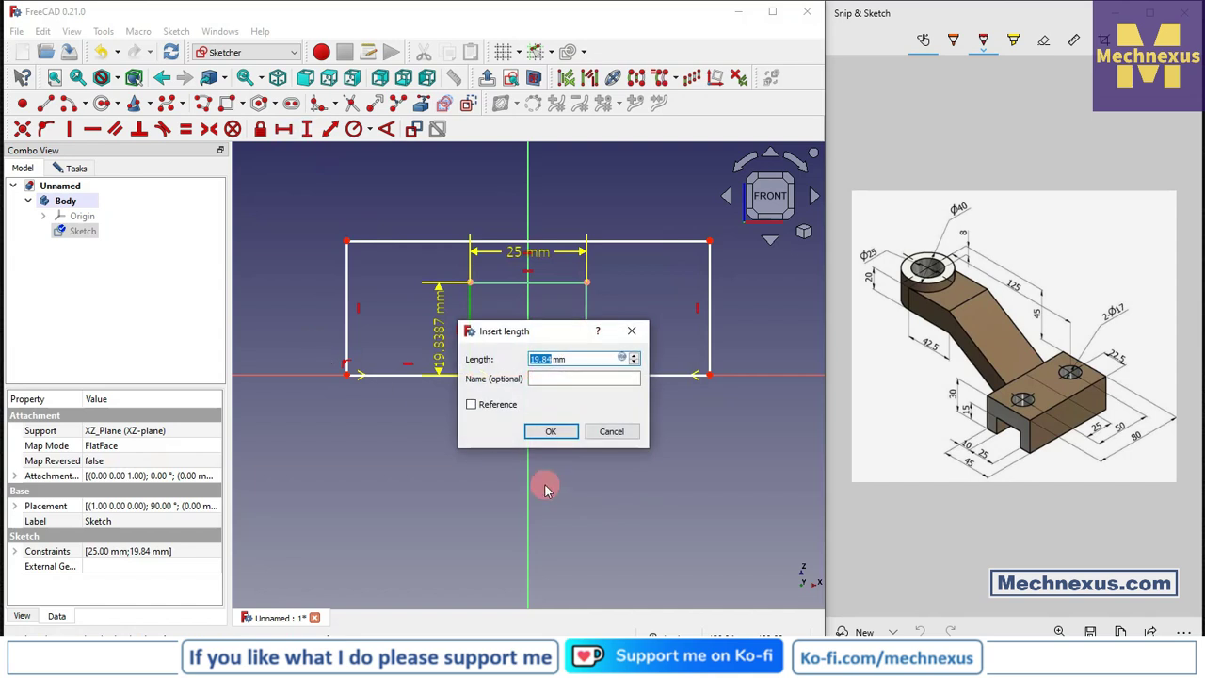
{"action": "type", "text": "15"}
{"action": "key", "text": "Return"}
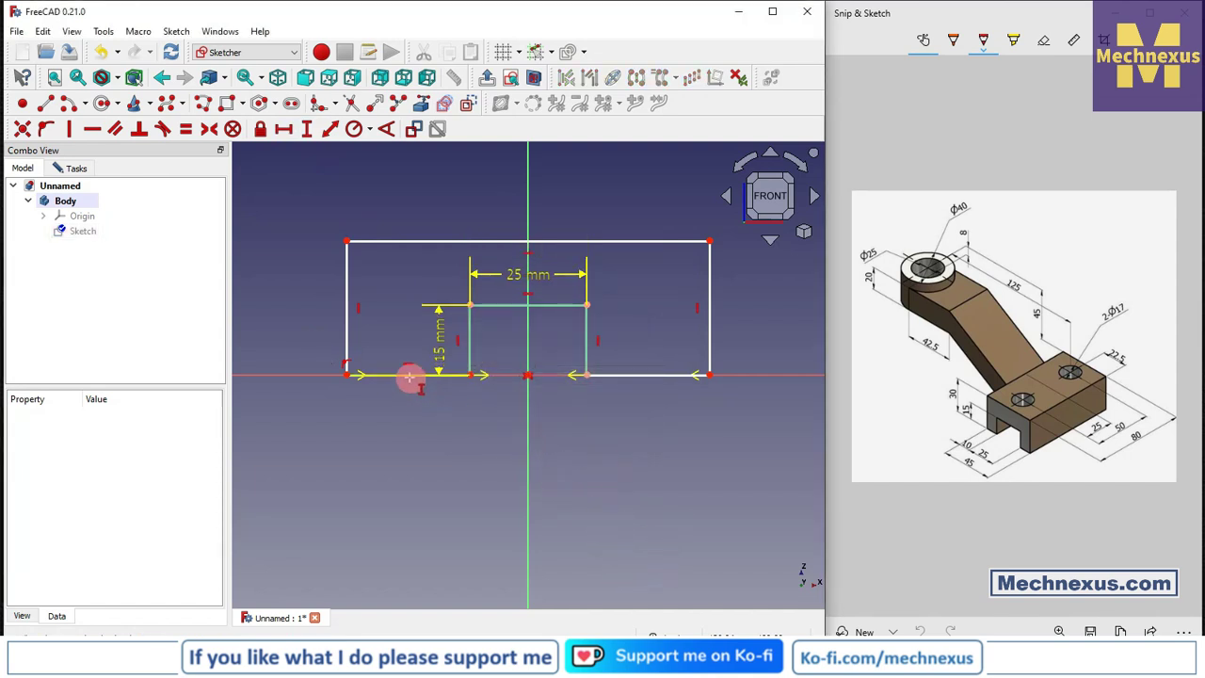
Step: Constrain the bottom left leg to 10 mm and move the 10 and 15 mm labels clear
{"action": "left_click", "coordinate": [286, 131]}
{"action": "left_click", "coordinate": [415, 374]}
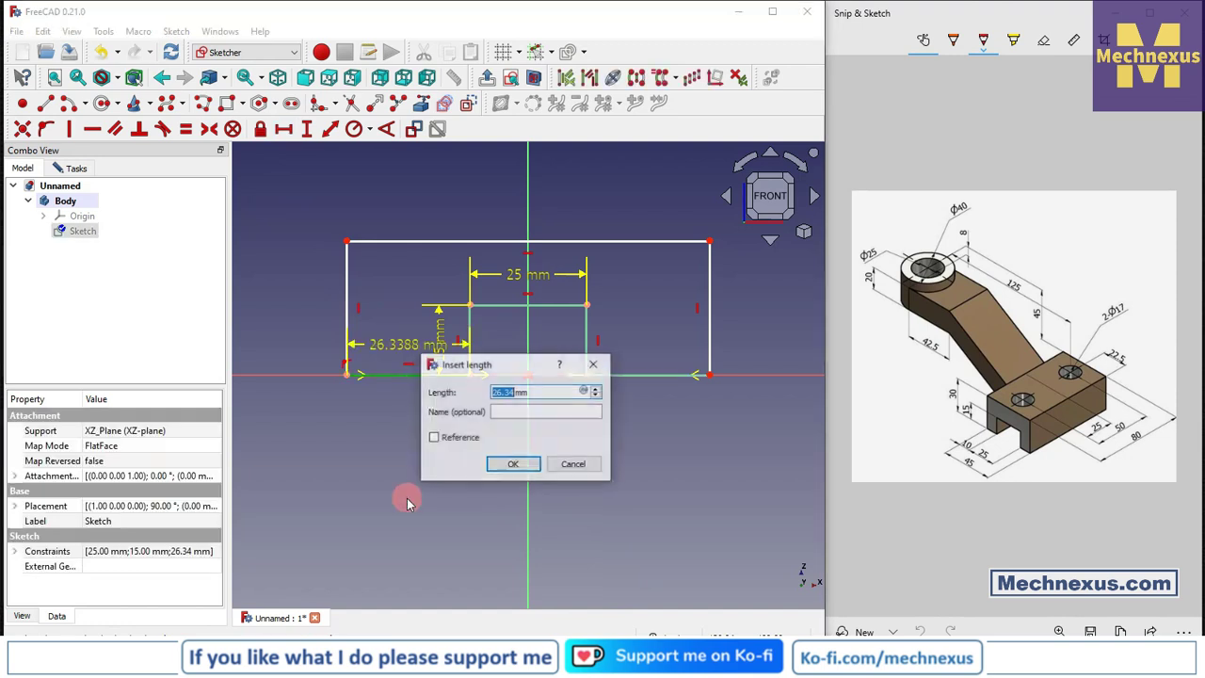
{"action": "type", "text": "10"}
{"action": "key", "text": "Return"}
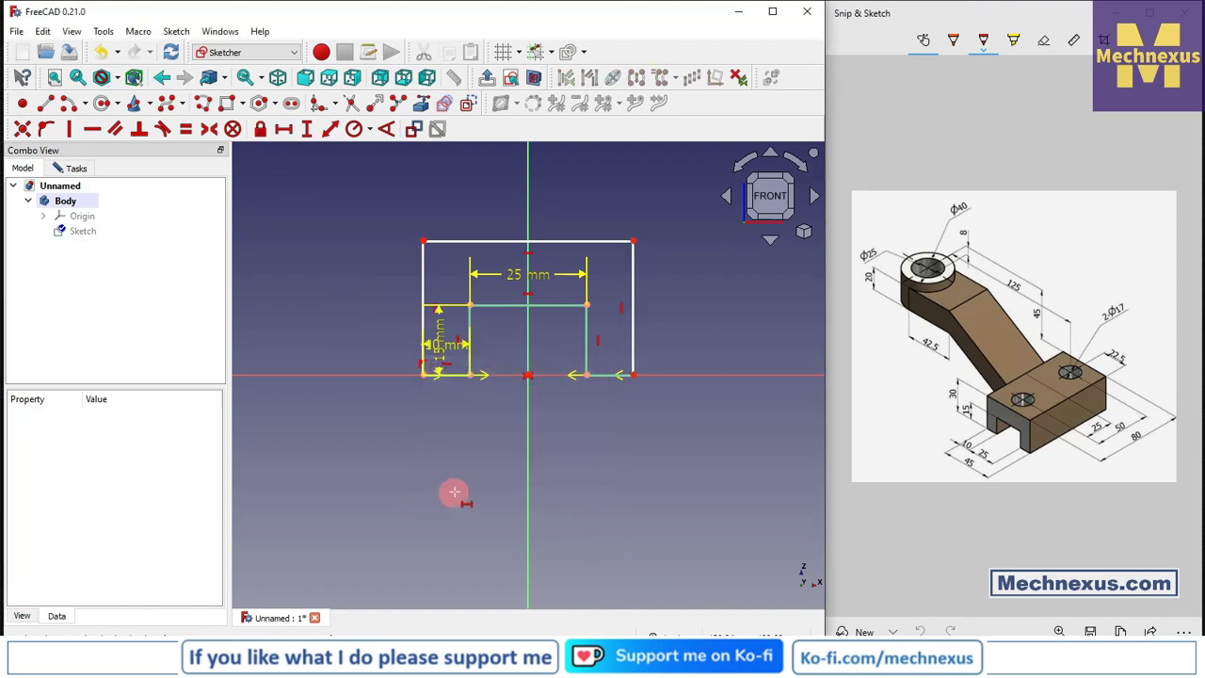
{"action": "scroll", "coordinate": [449, 277], "scroll_direction": "up", "scroll_amount": 1}
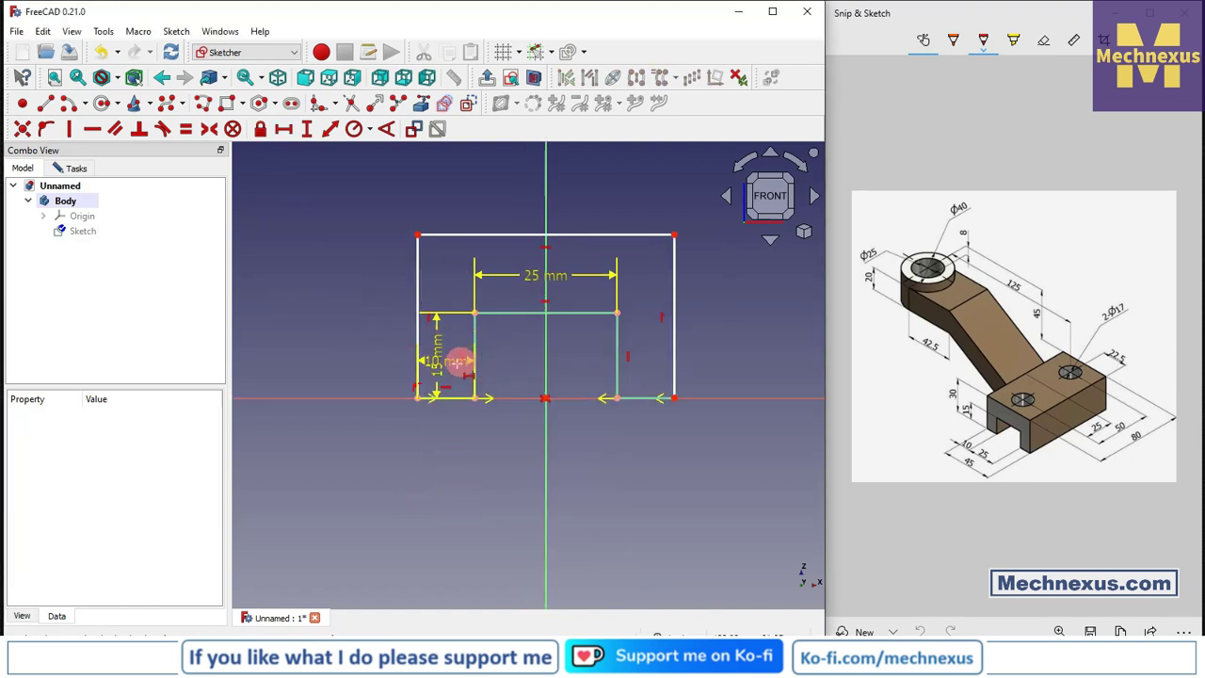
{"action": "left_click_drag", "start_coordinate": [453, 365], "coordinate": [451, 488]}
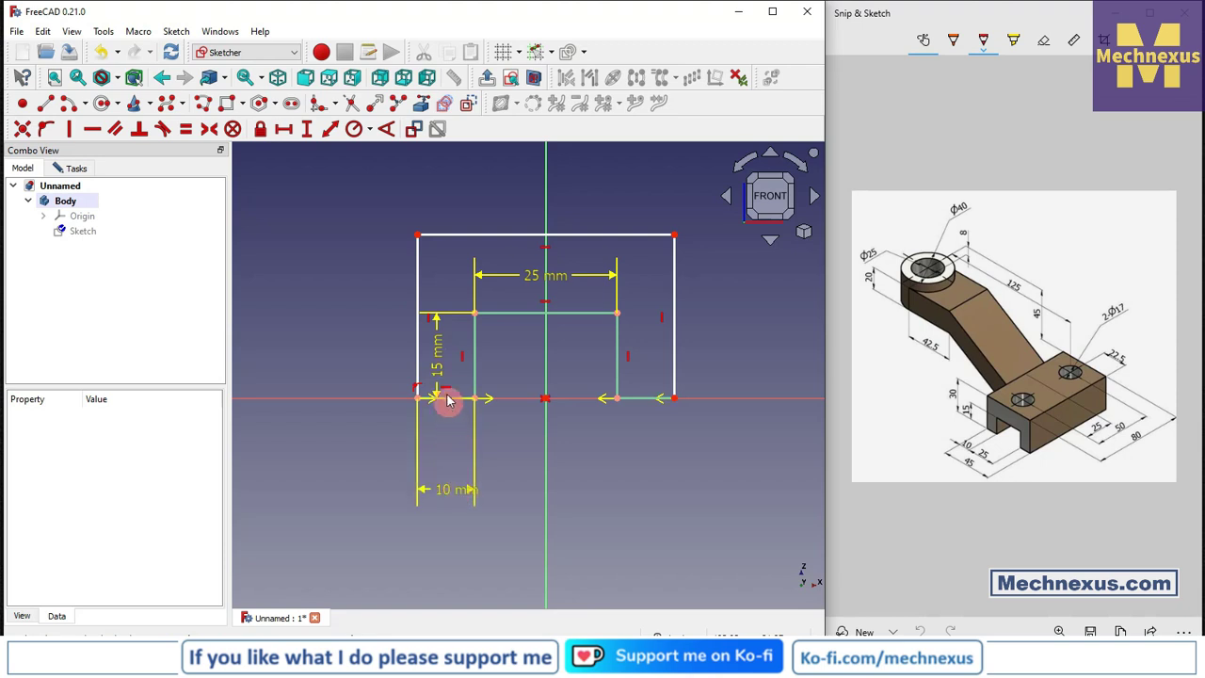
{"action": "left_click_drag", "start_coordinate": [441, 362], "coordinate": [387, 367]}
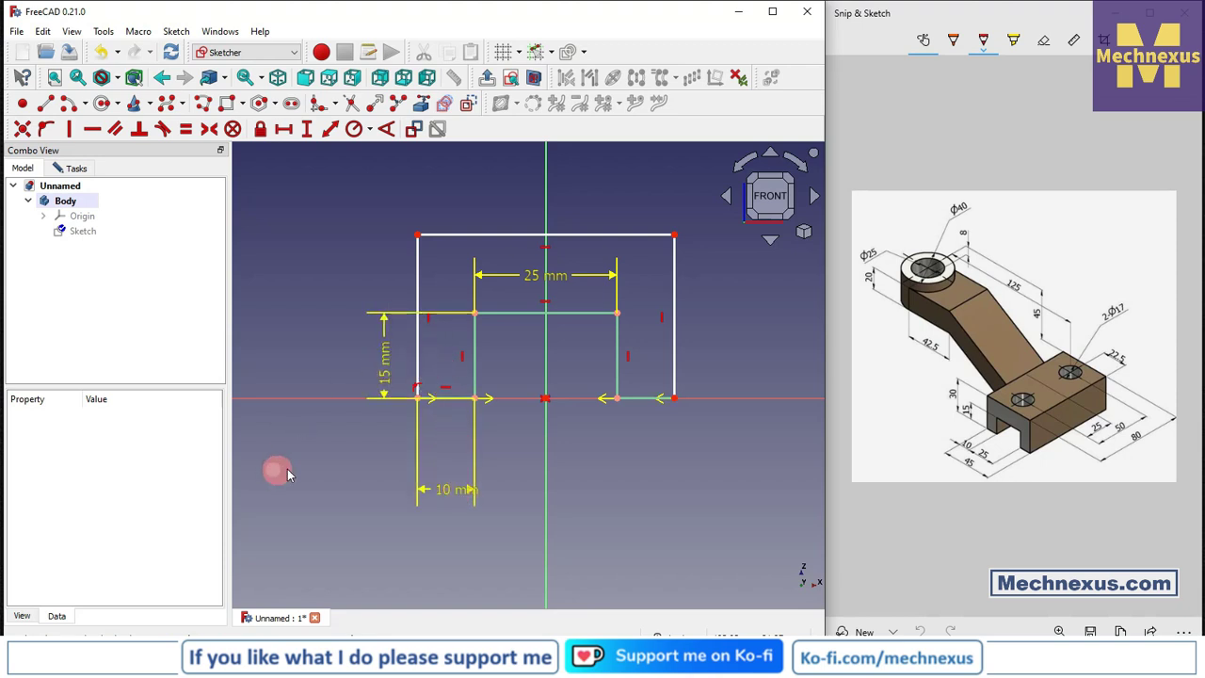
Step: Add the 30 mm overall height, tidy the dimension labels, and close the sketch
{"action": "left_click", "coordinate": [417, 282]}
{"action": "left_click", "coordinate": [306, 130]}
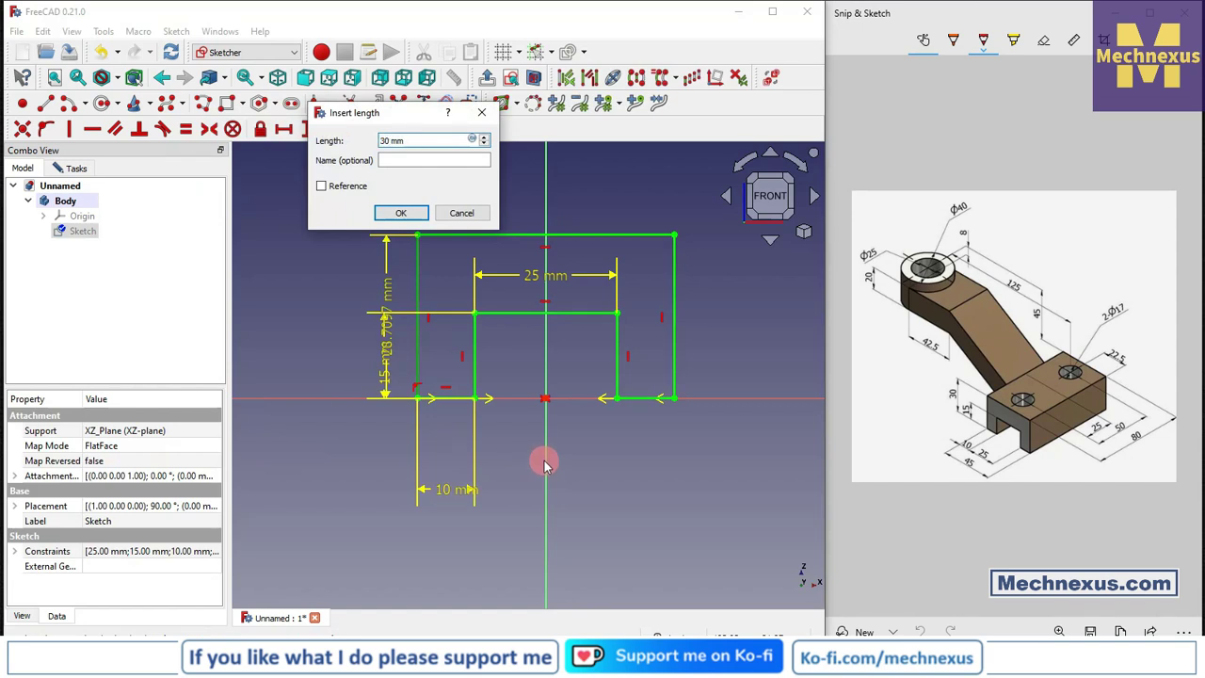
{"action": "key", "text": "Return"}
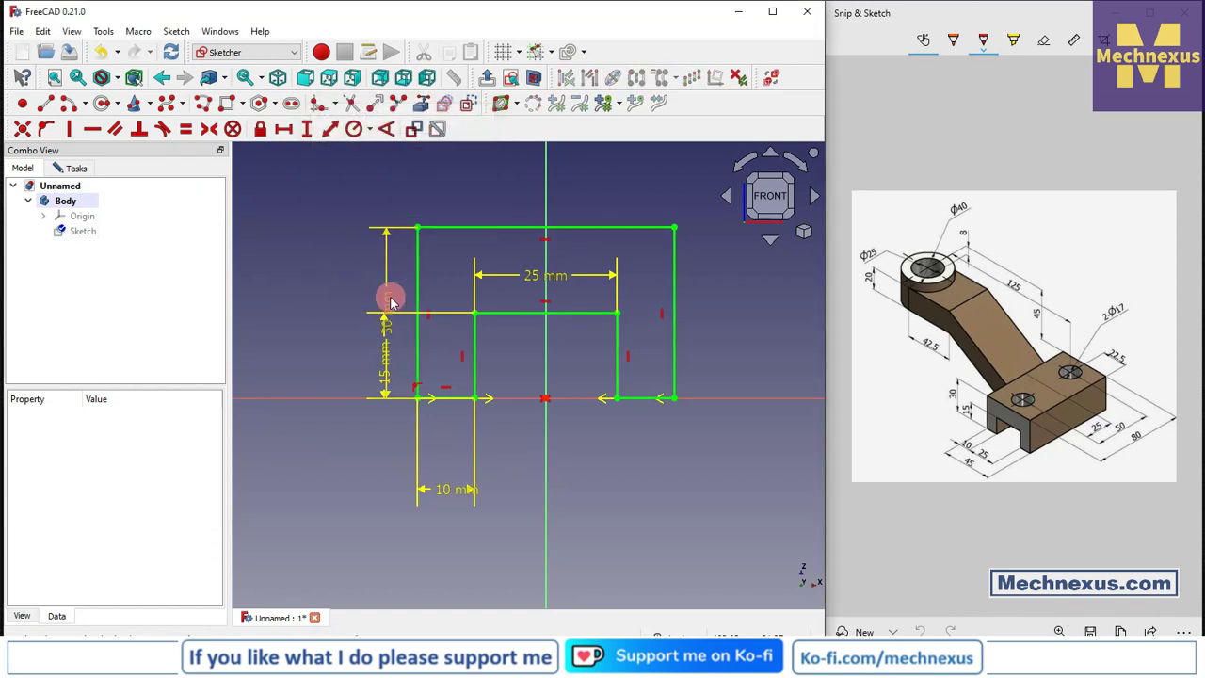
{"action": "left_click_drag", "start_coordinate": [390, 299], "coordinate": [301, 301]}
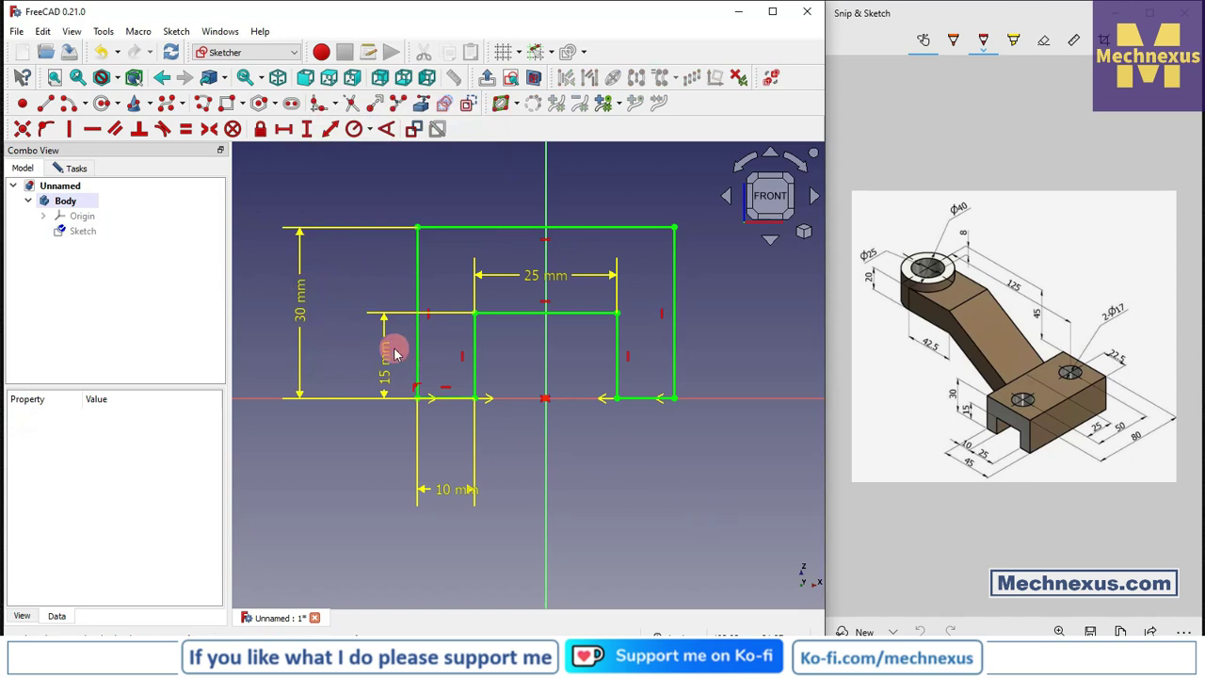
{"action": "left_click_drag", "start_coordinate": [394, 354], "coordinate": [386, 355]}
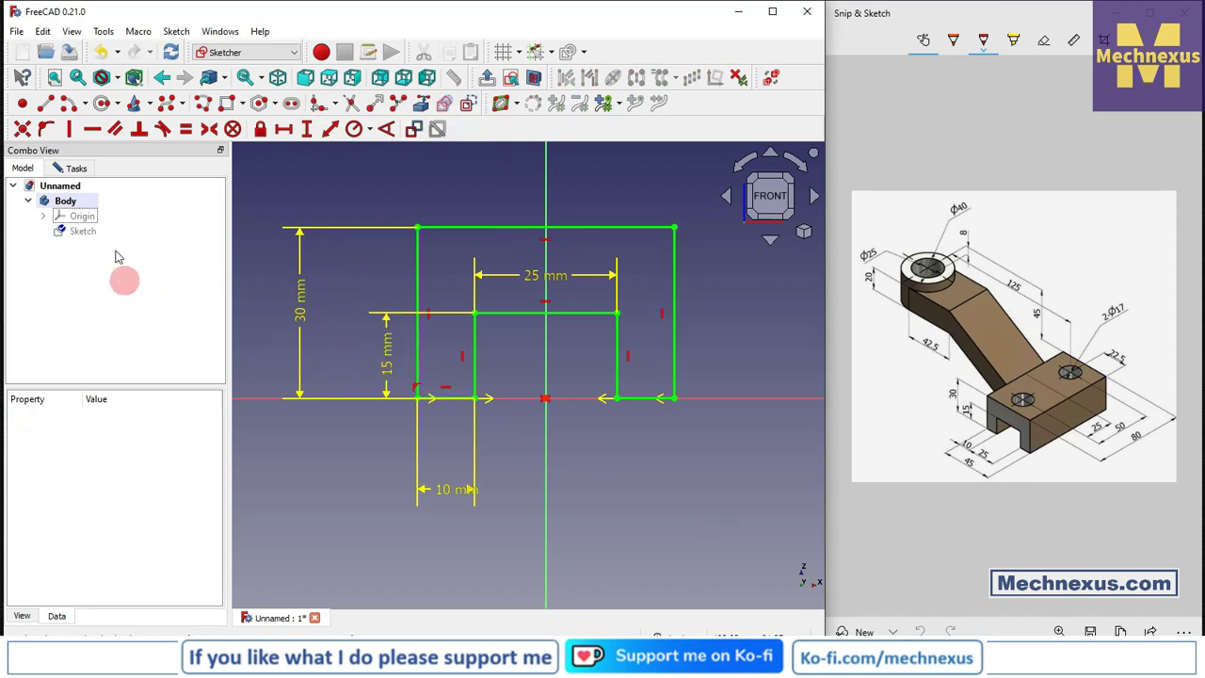
{"action": "left_click", "coordinate": [77, 167]}
{"action": "left_click", "coordinate": [116, 202]}
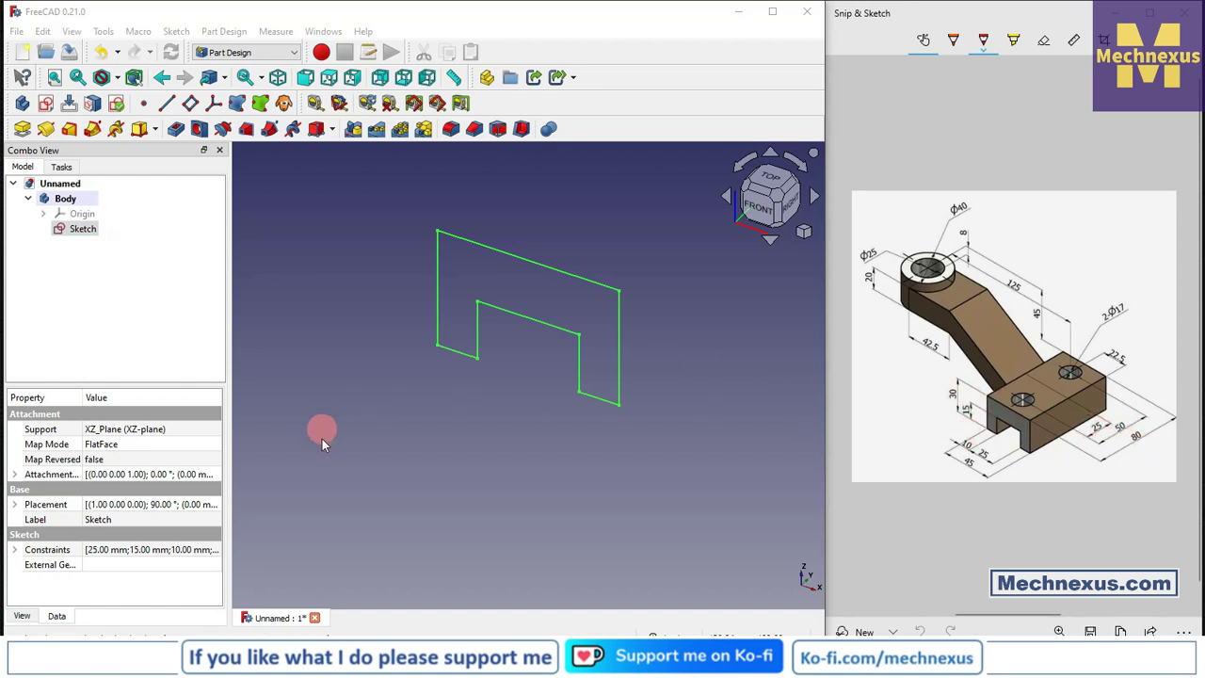
Step: Pad the slotted profile 80 mm symmetric to its sketch plane, viewed isometrically
{"action": "left_click", "coordinate": [407, 463]}
{"action": "key", "text": "0"}
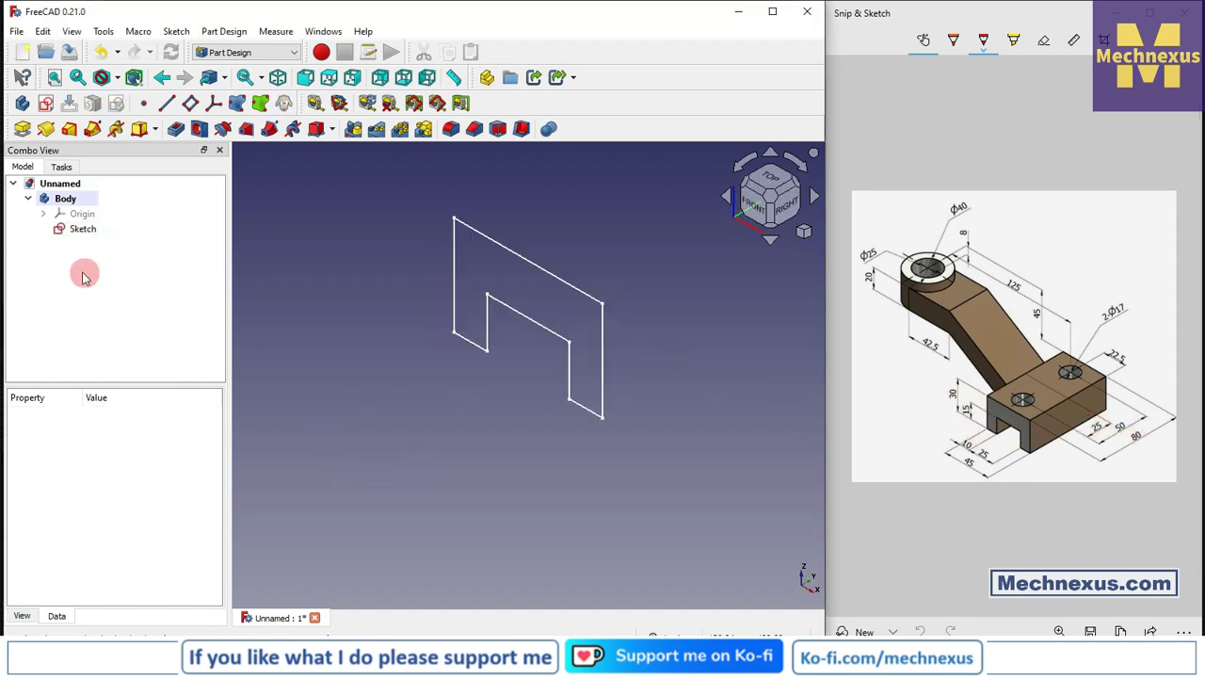
{"action": "left_click", "coordinate": [80, 229]}
{"action": "left_click", "coordinate": [22, 128]}
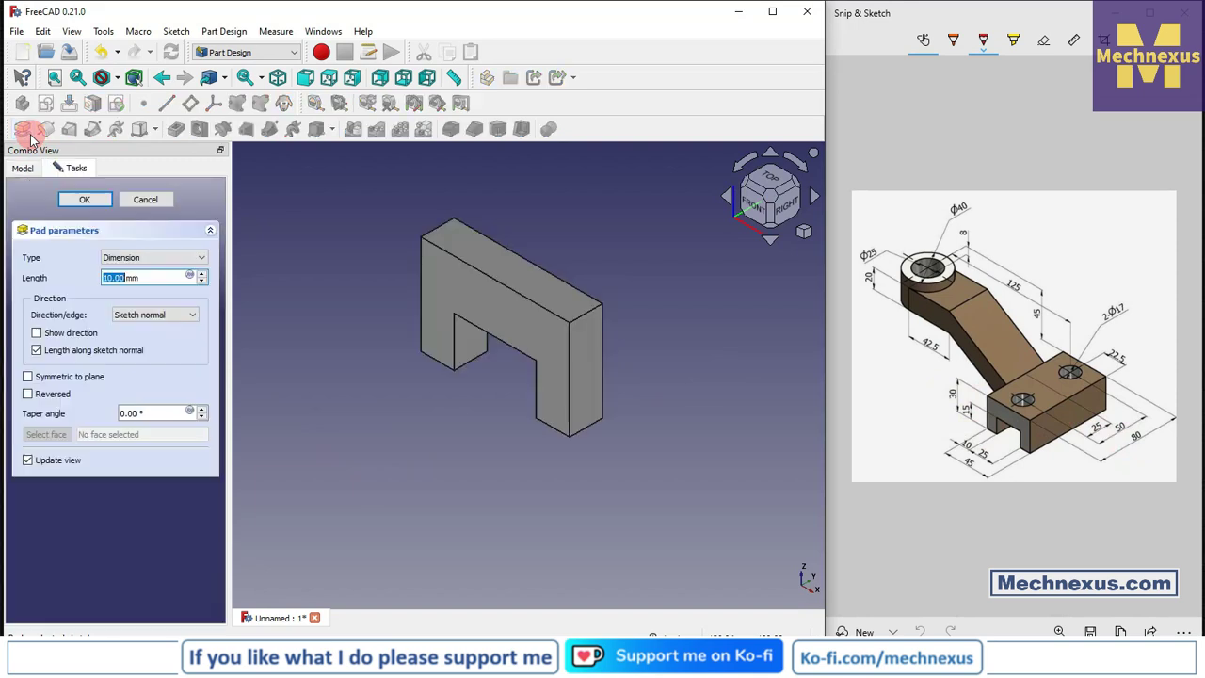
{"action": "left_click", "coordinate": [27, 376]}
{"action": "left_click_drag", "start_coordinate": [104, 277], "coordinate": [148, 276]}
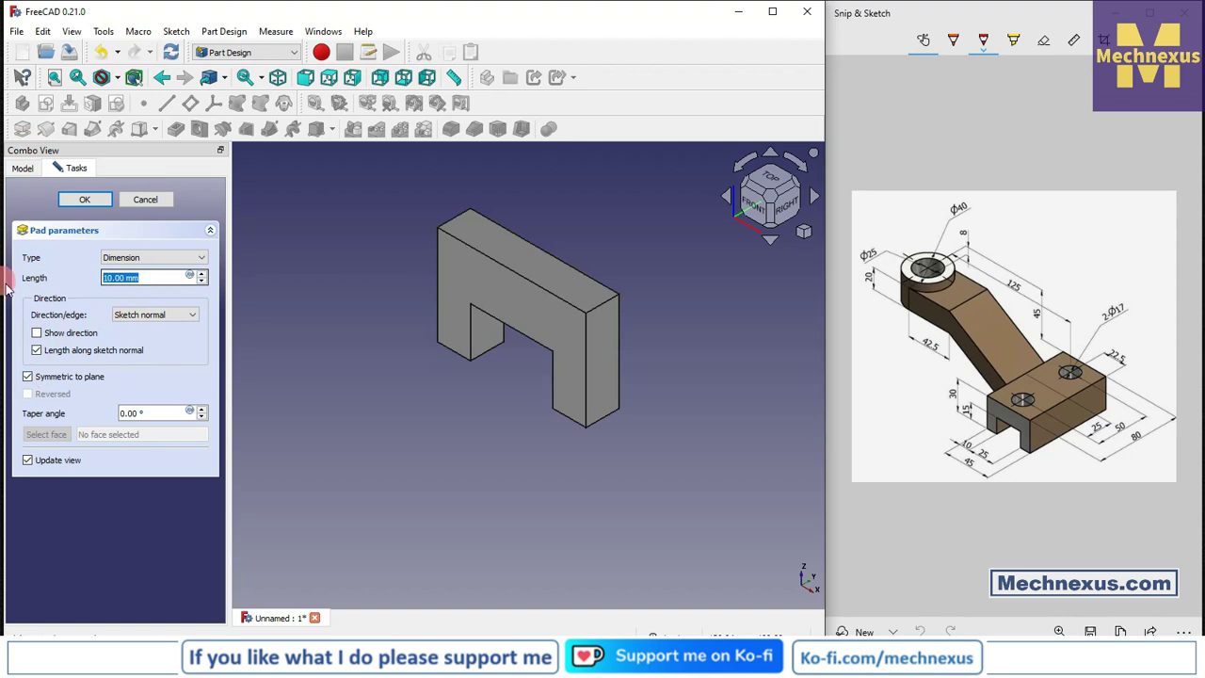
{"action": "type", "text": "80"}
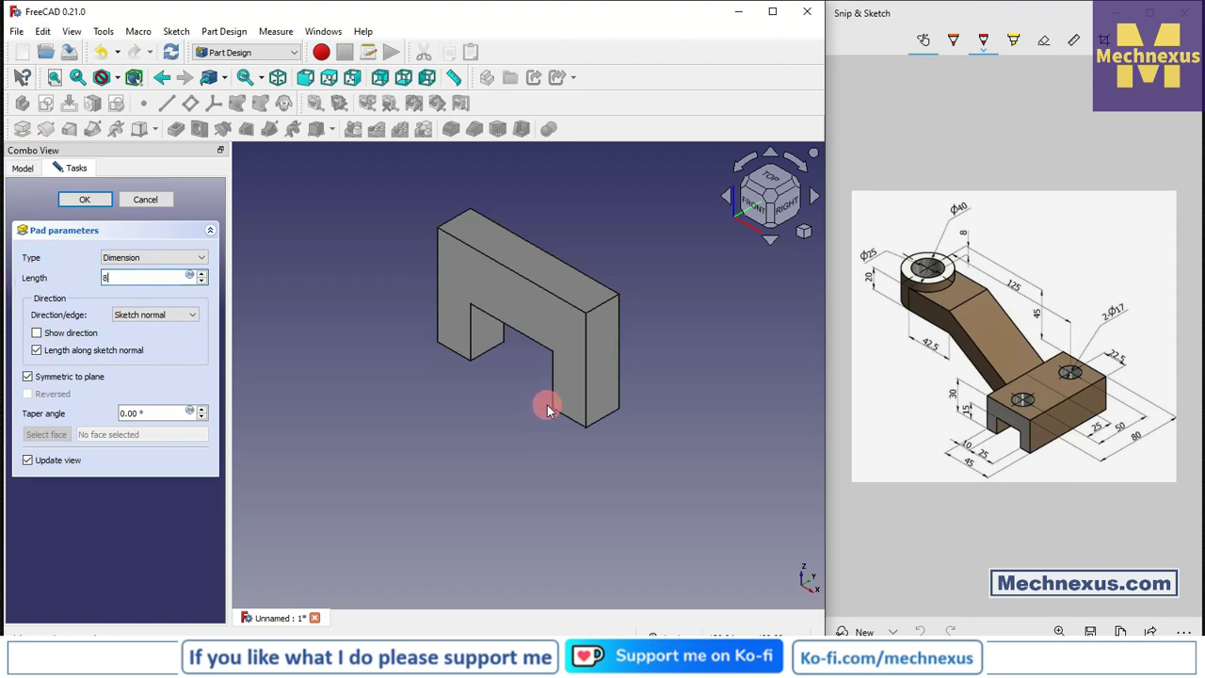
{"action": "left_click", "coordinate": [84, 199]}
{"action": "left_click", "coordinate": [641, 533]}
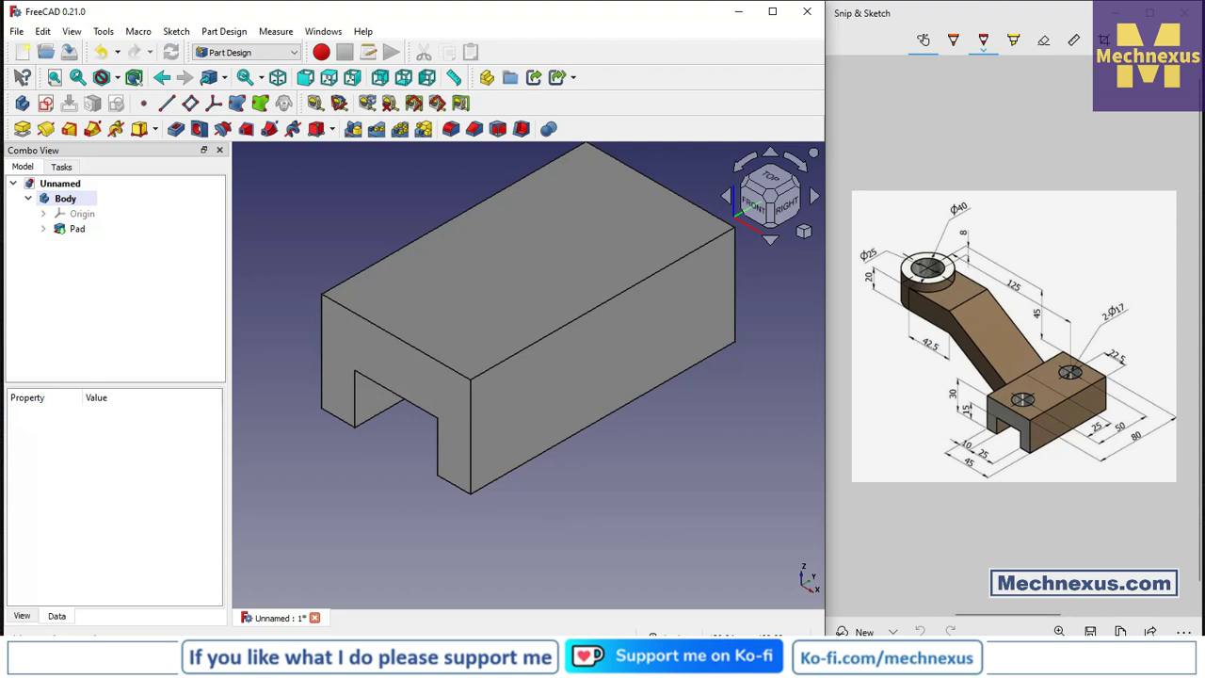
Step: Show the origin planes and start Sketch001 on the body's XZ plane
{"action": "key", "text": "alt+Tab"}
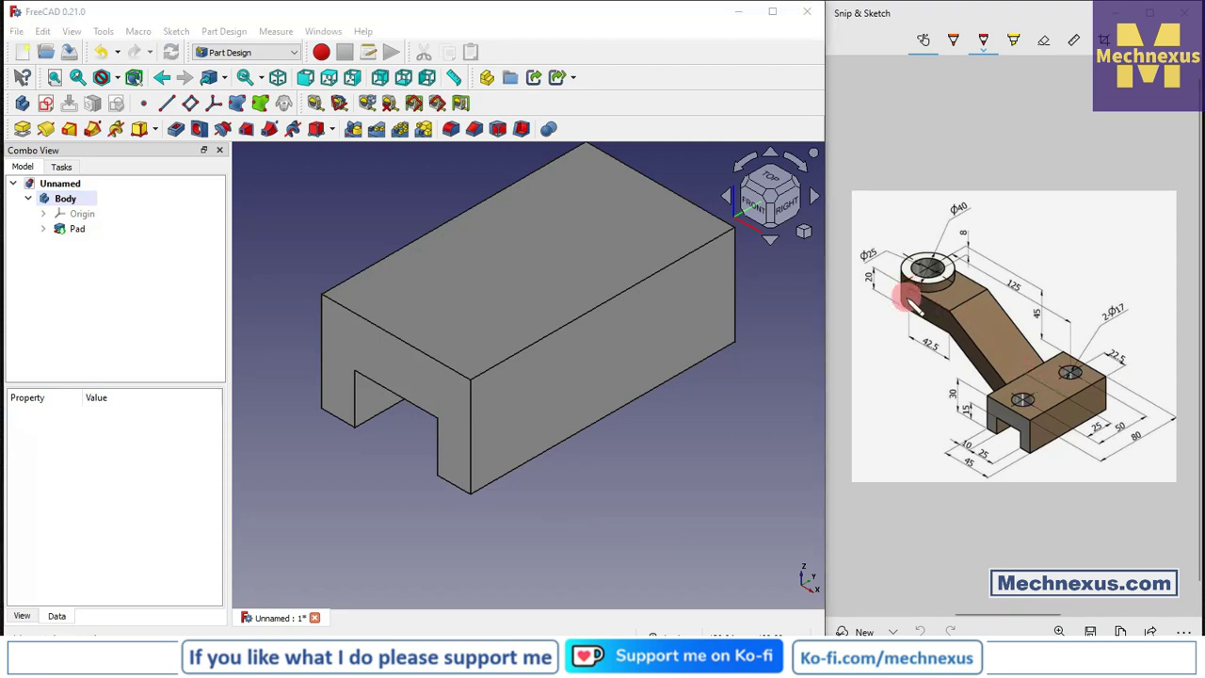
{"action": "left_click", "coordinate": [71, 215]}
{"action": "key", "text": "space"}
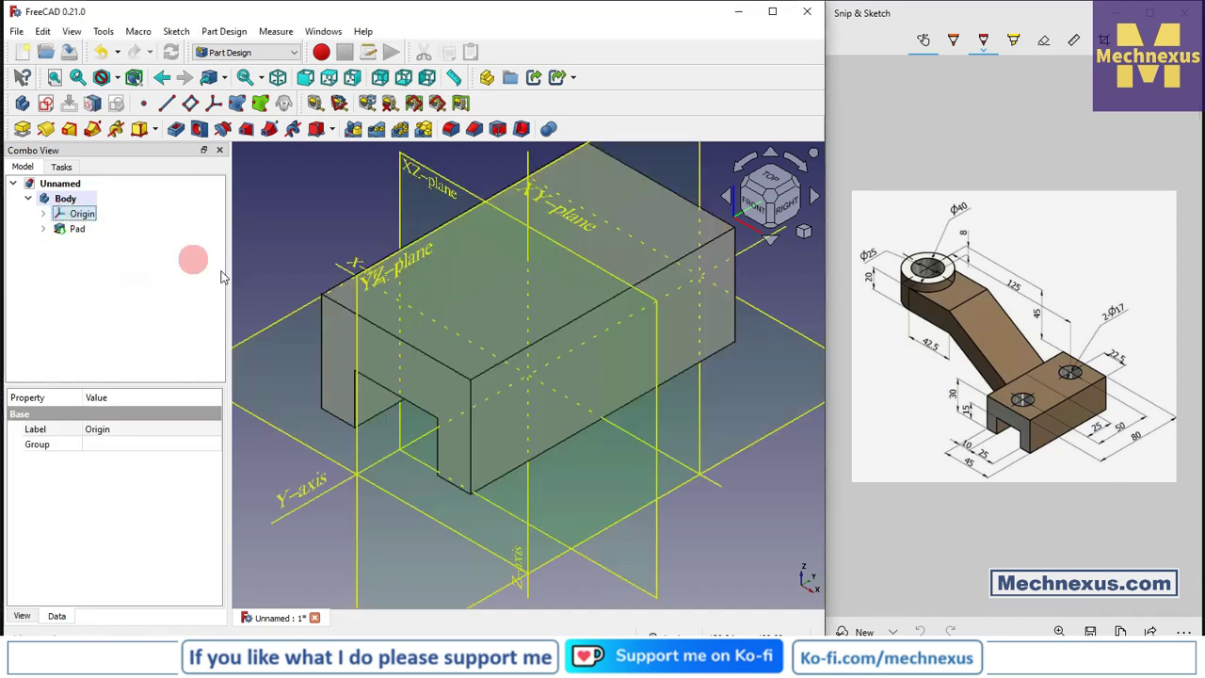
{"action": "scroll", "coordinate": [423, 352], "scroll_direction": "down", "scroll_amount": 2}
{"action": "left_click", "coordinate": [341, 250]}
{"action": "scroll", "coordinate": [400, 252], "scroll_direction": "down", "scroll_amount": 1}
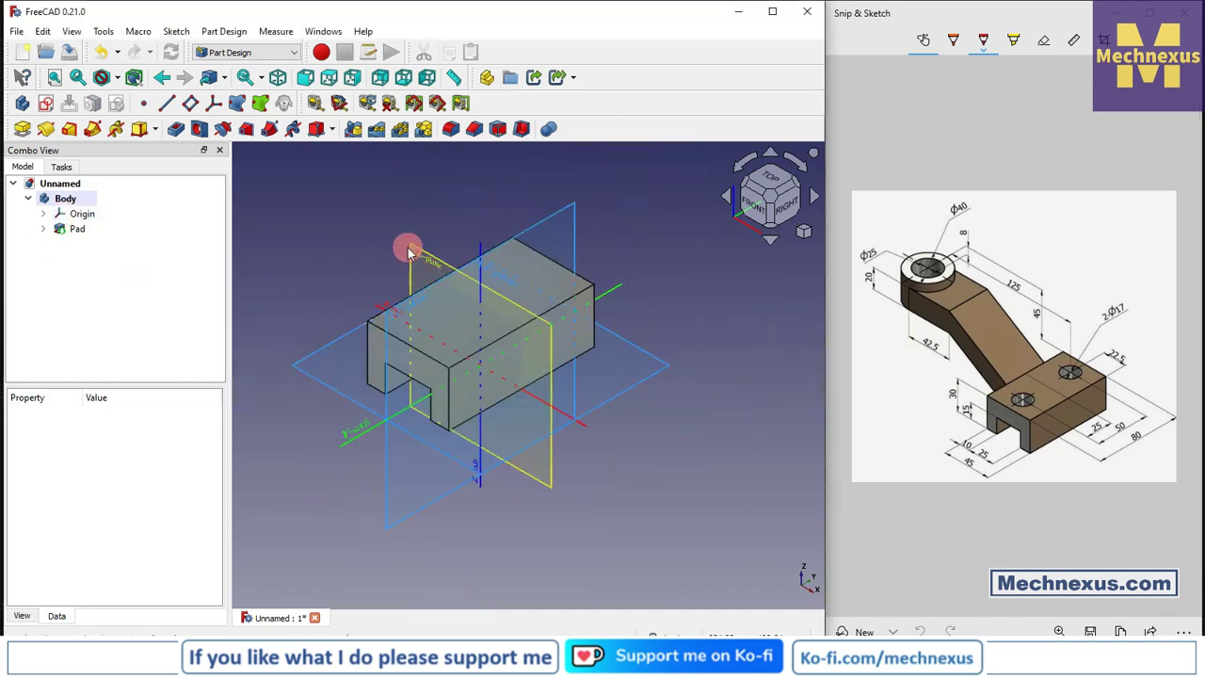
{"action": "left_click", "coordinate": [407, 249]}
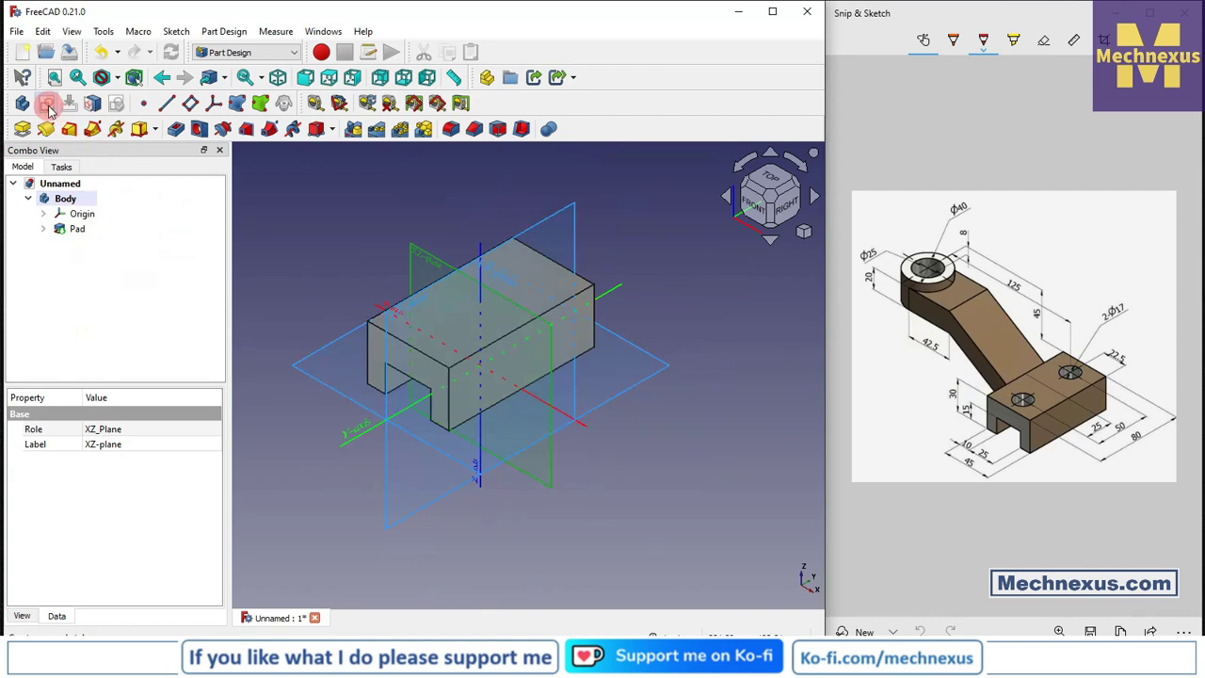
{"action": "left_click", "coordinate": [47, 105]}
{"action": "left_click", "coordinate": [108, 252]}
Step: Link the pad's left edge as external geometry and set the draw style to Wireframe
{"action": "left_click", "coordinate": [22, 168]}
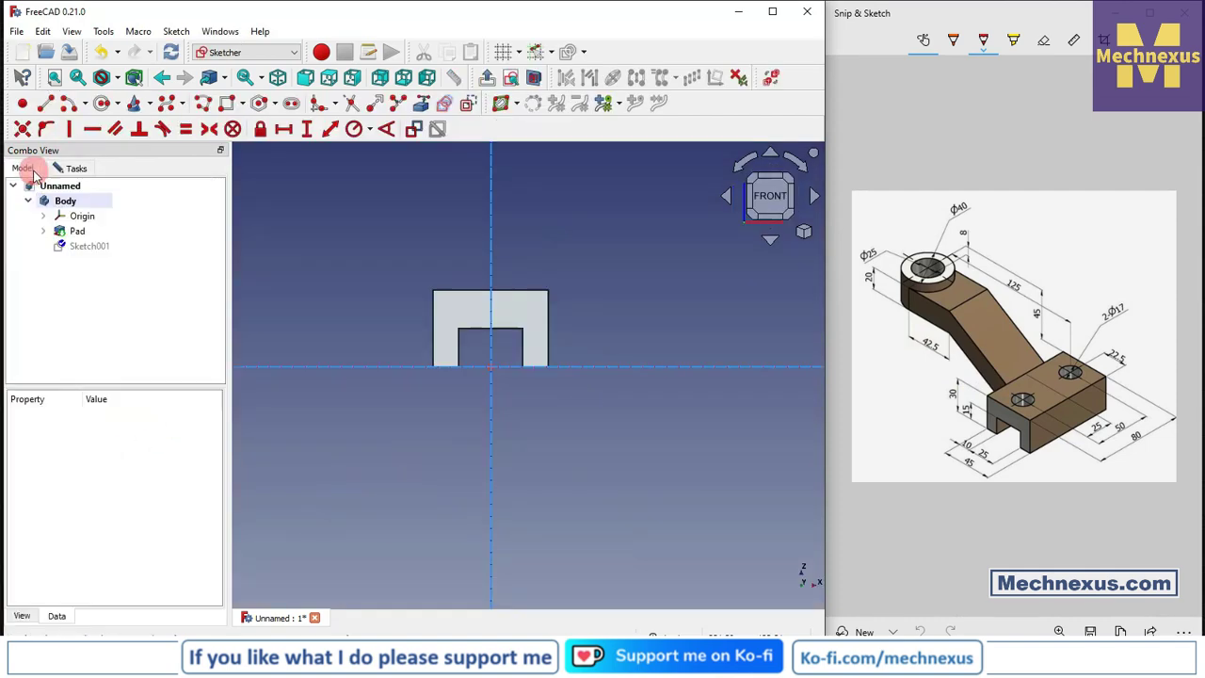
{"action": "left_click", "coordinate": [80, 215]}
{"action": "left_click", "coordinate": [537, 362]}
{"action": "scroll", "coordinate": [584, 450], "scroll_direction": "down", "scroll_amount": 4}
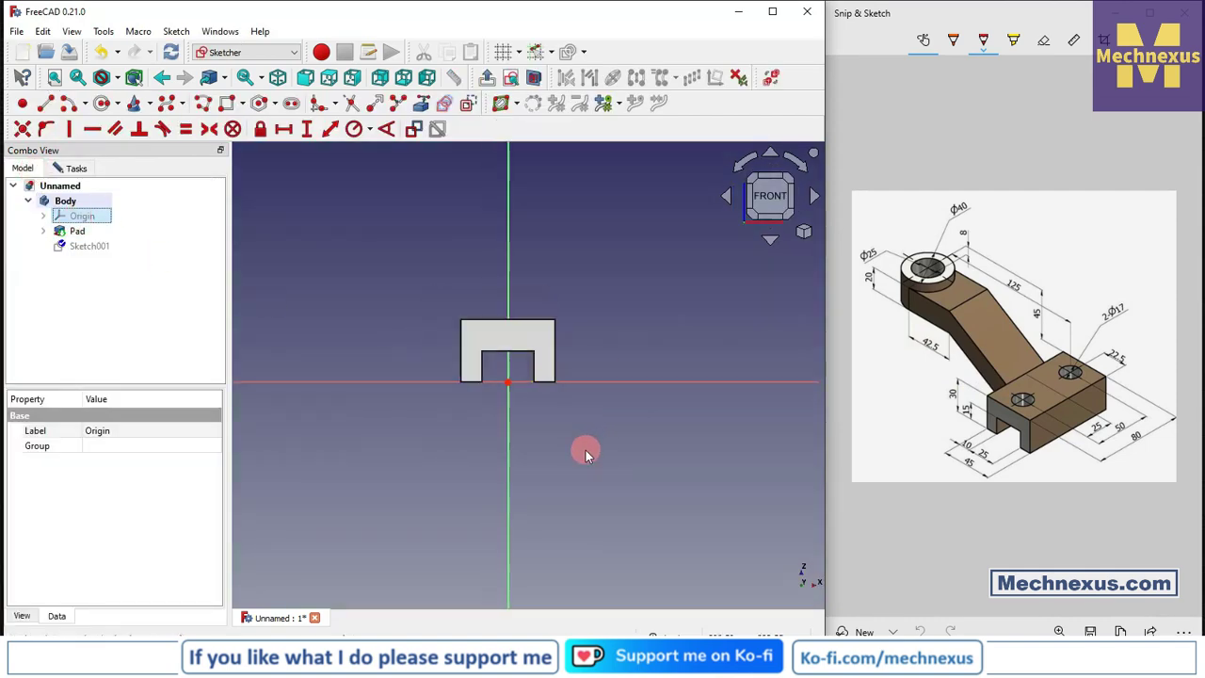
{"action": "scroll", "coordinate": [402, 367], "scroll_direction": "up", "scroll_amount": 3}
{"action": "left_click", "coordinate": [408, 400]}
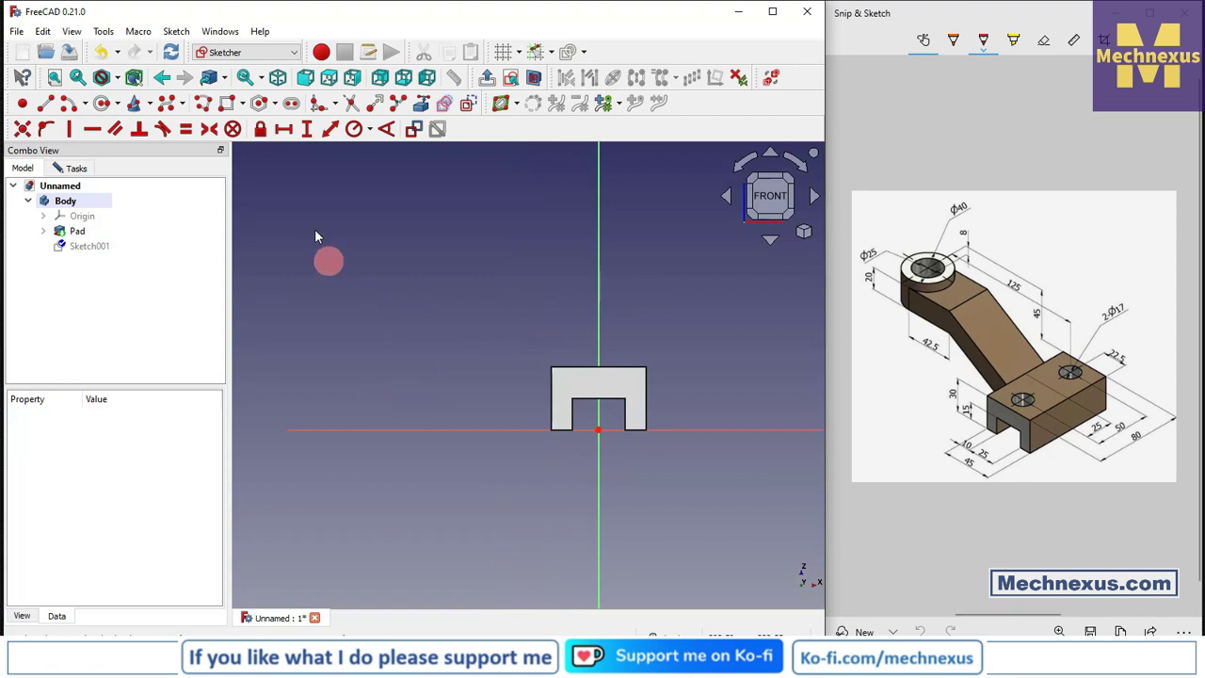
{"action": "left_click", "coordinate": [421, 102]}
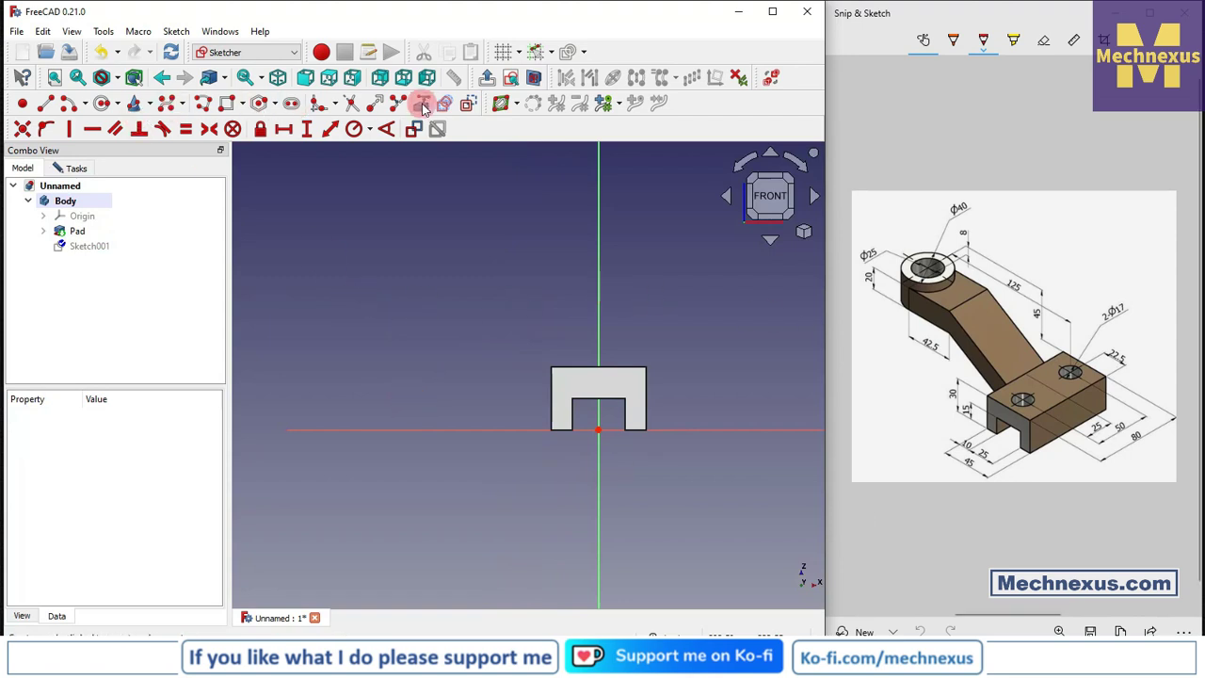
{"action": "left_click", "coordinate": [552, 395]}
{"action": "right_click", "coordinate": [264, 322]}
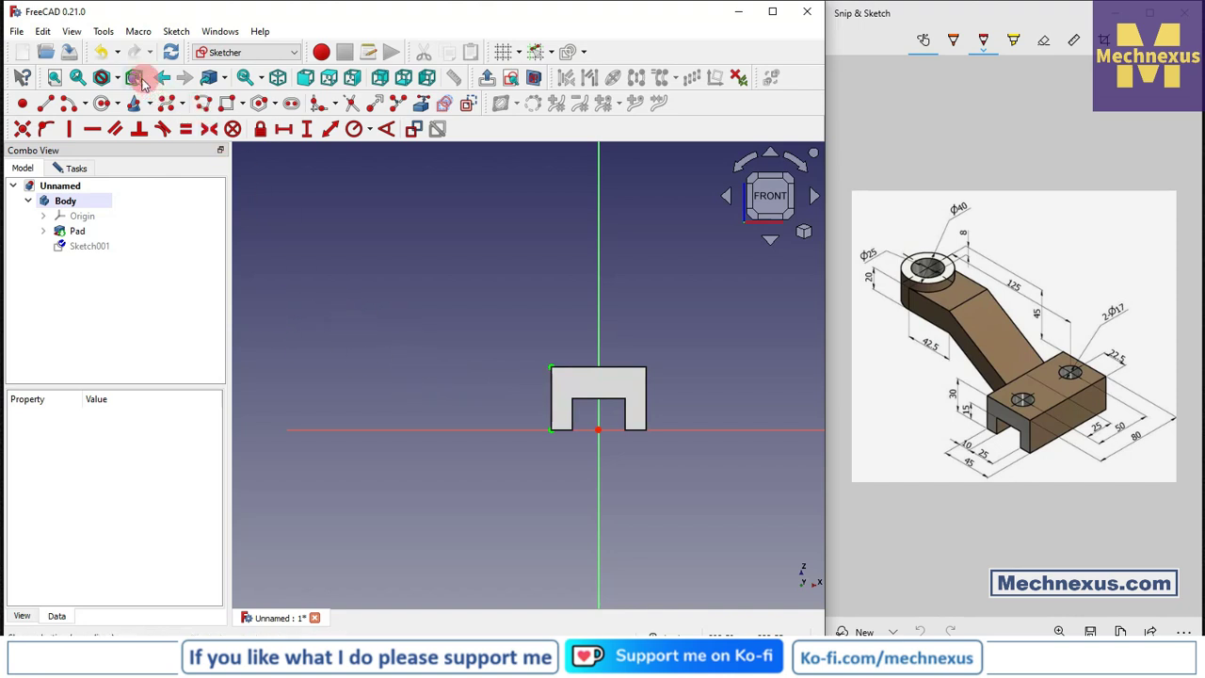
{"action": "left_click", "coordinate": [119, 80]}
{"action": "left_click", "coordinate": [142, 130]}
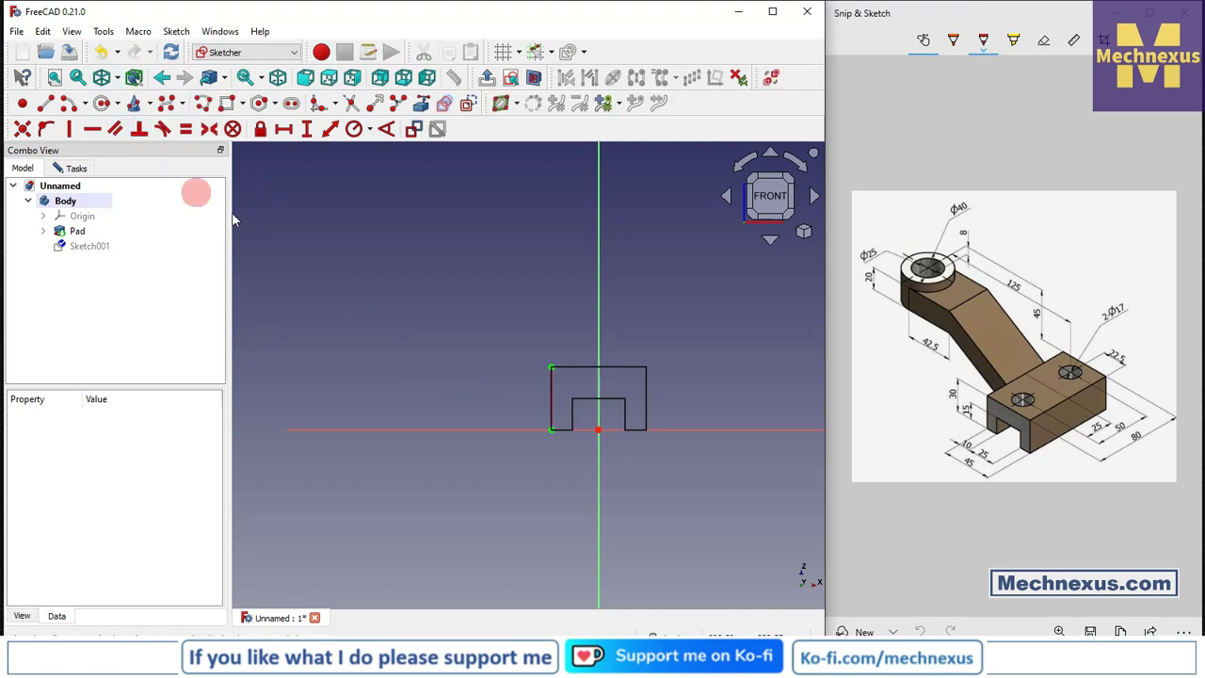
Step: Draw the arm's lower and upper slanted edges out from the base's left edge
{"action": "right_click", "coordinate": [357, 279]}
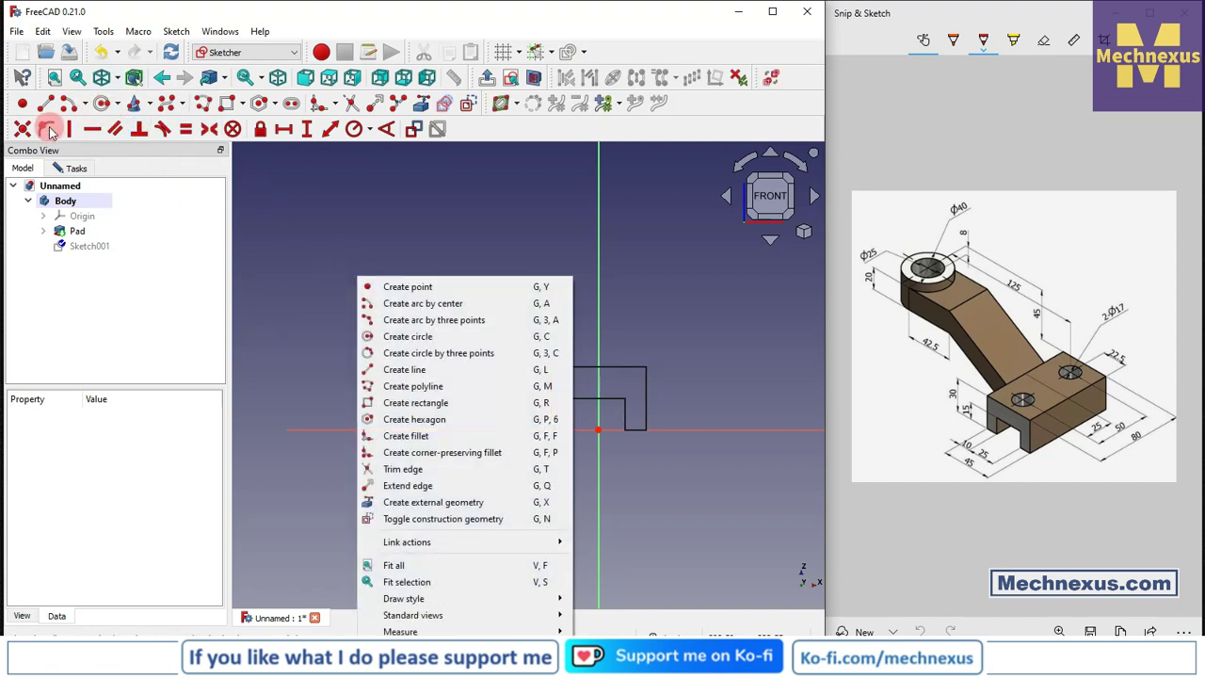
{"action": "left_click", "coordinate": [45, 105]}
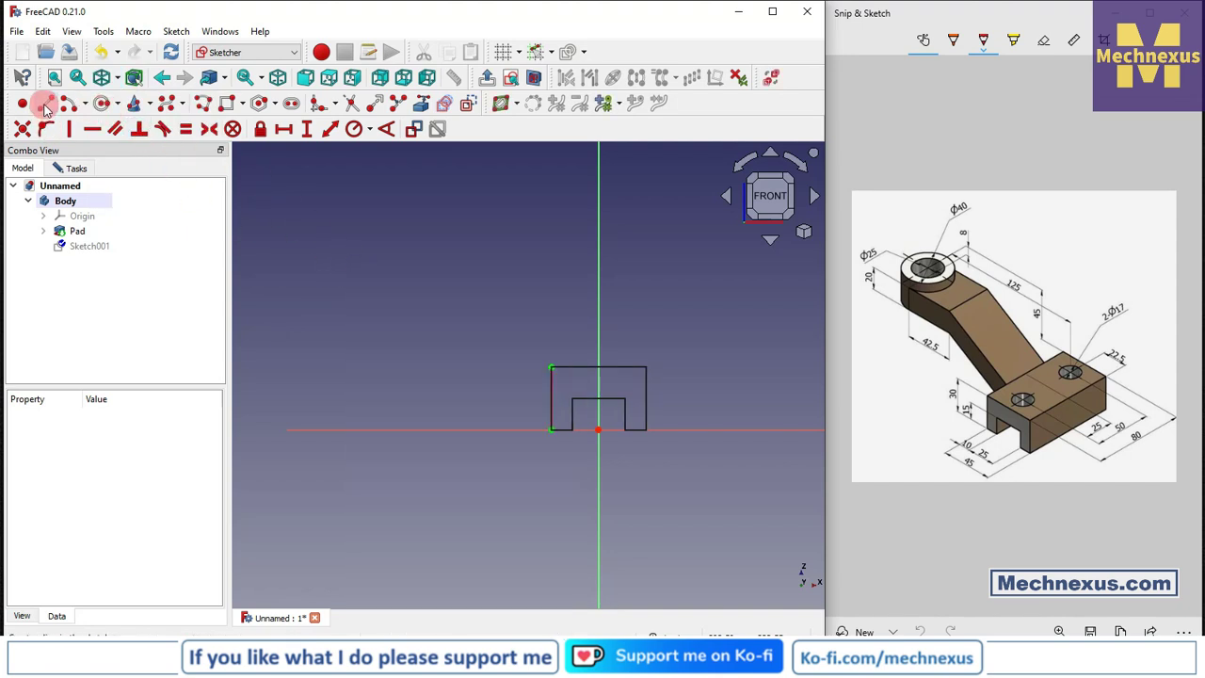
{"action": "left_click", "coordinate": [552, 369]}
{"action": "left_click", "coordinate": [551, 411]}
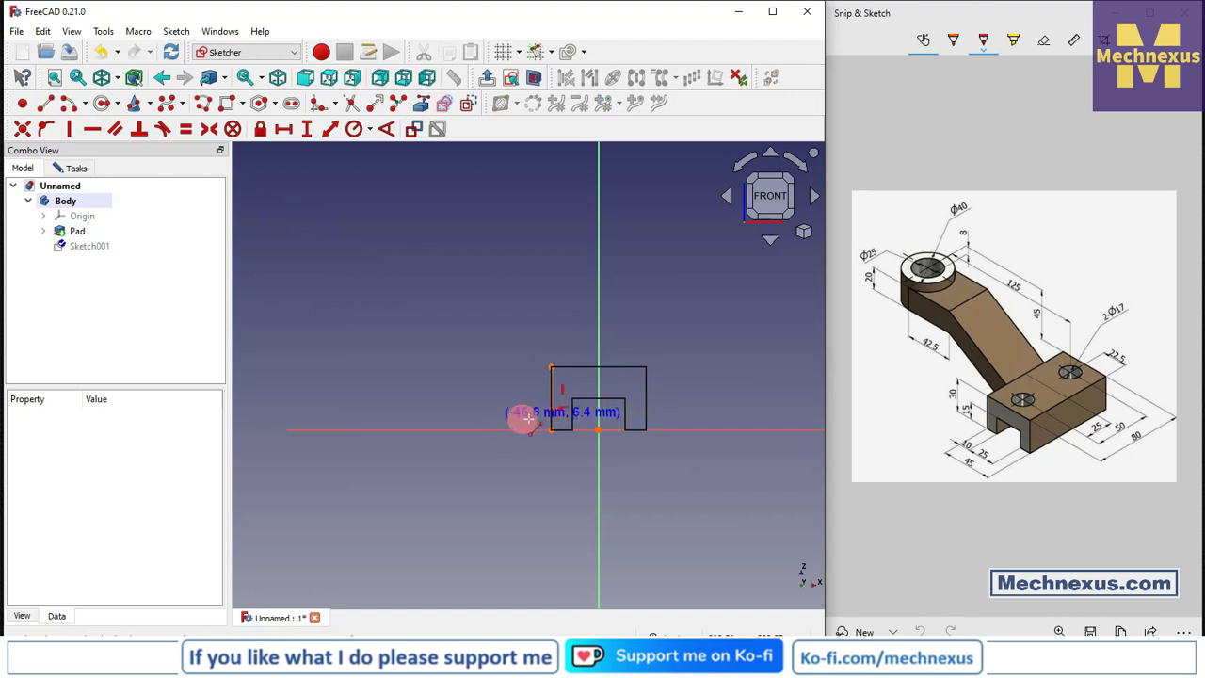
{"action": "left_click", "coordinate": [551, 412]}
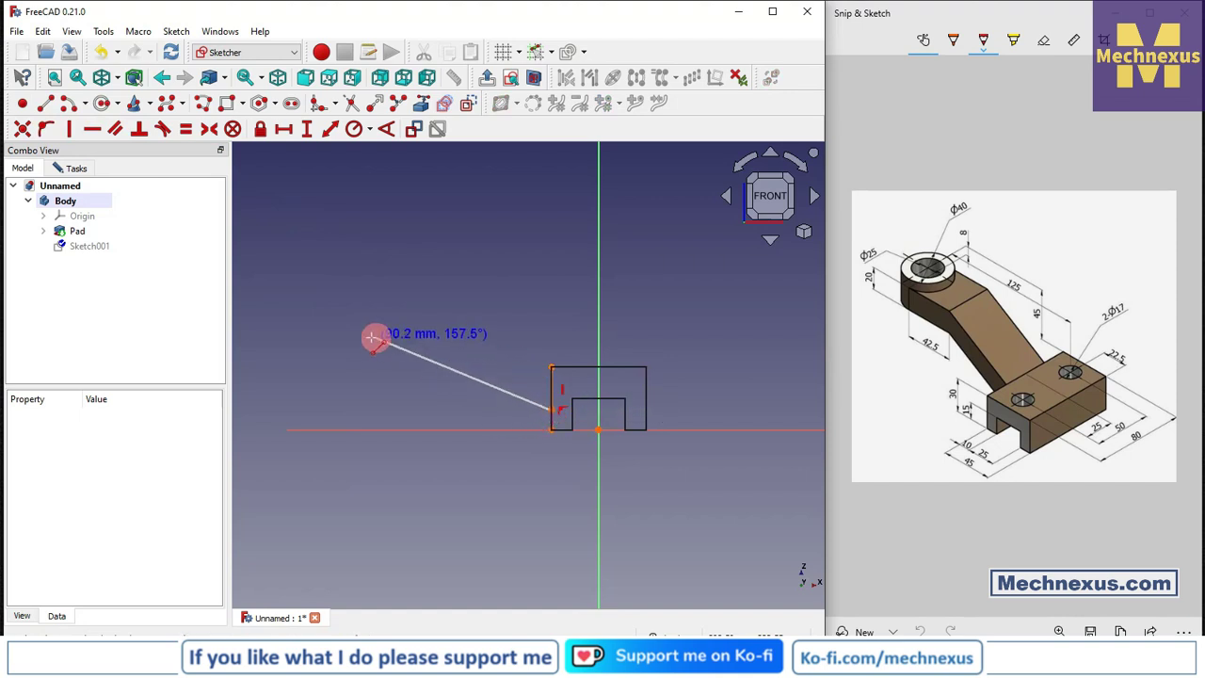
{"action": "left_click", "coordinate": [365, 347]}
{"action": "left_click", "coordinate": [551, 367]}
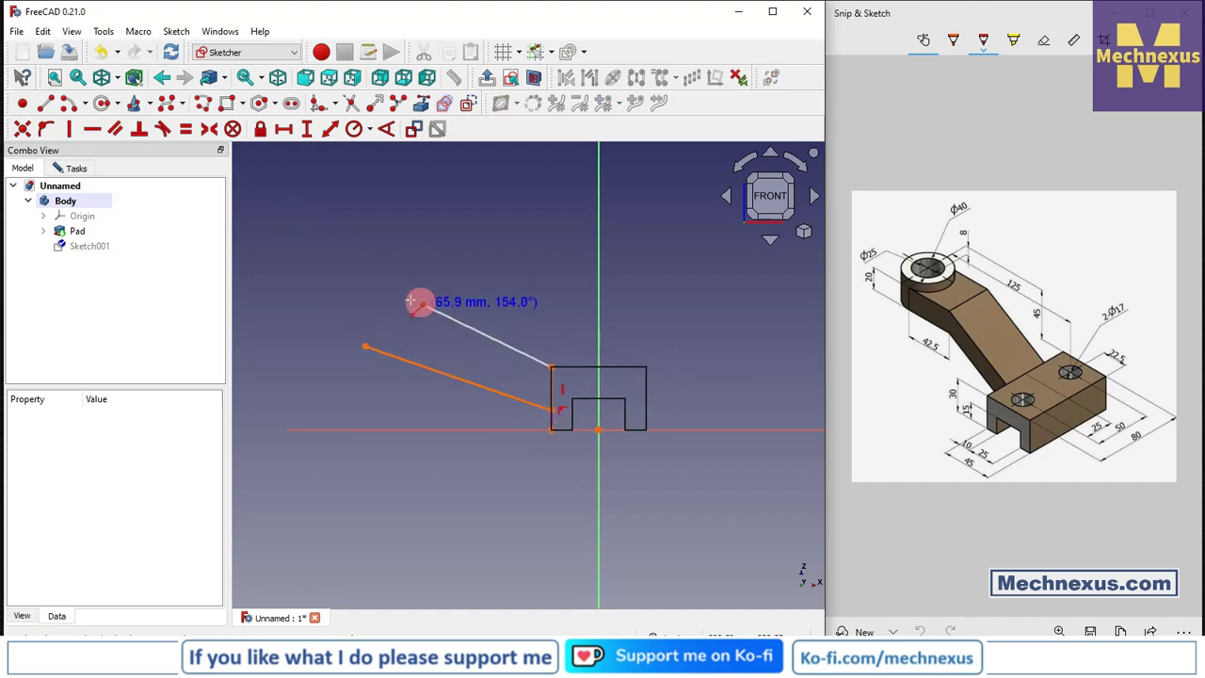
{"action": "left_click", "coordinate": [375, 301]}
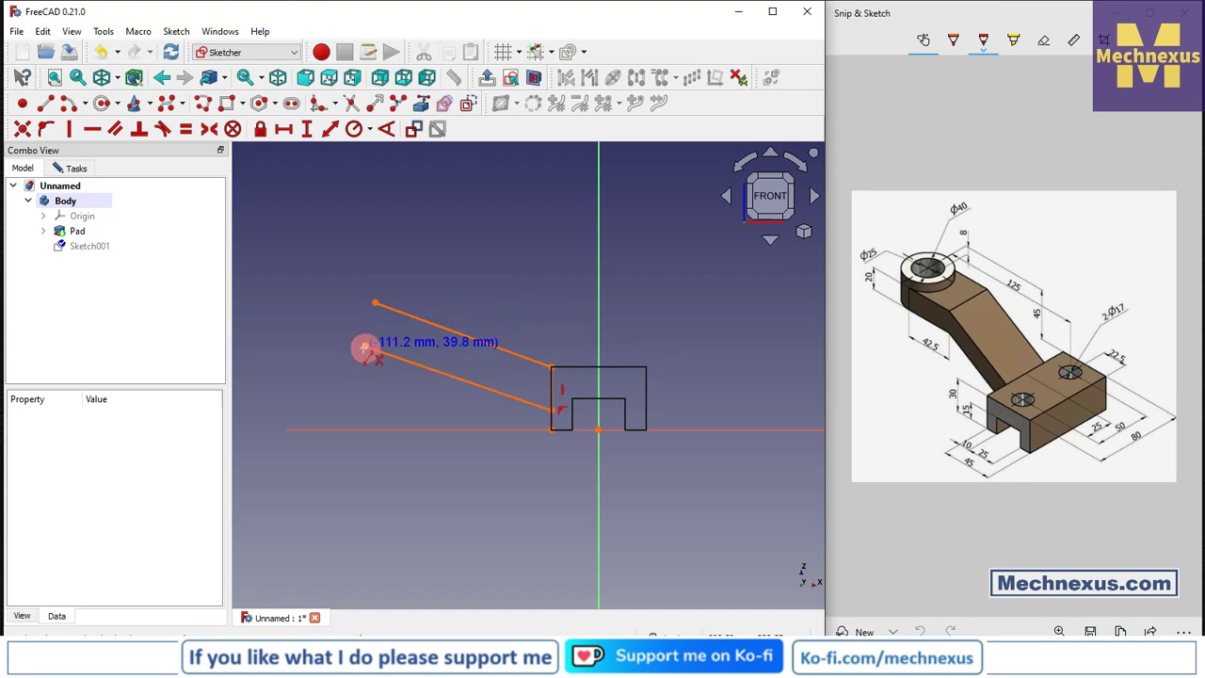
Step: Close the arm outline with a lower horizontal edge and an upward left end
{"action": "left_click", "coordinate": [364, 346]}
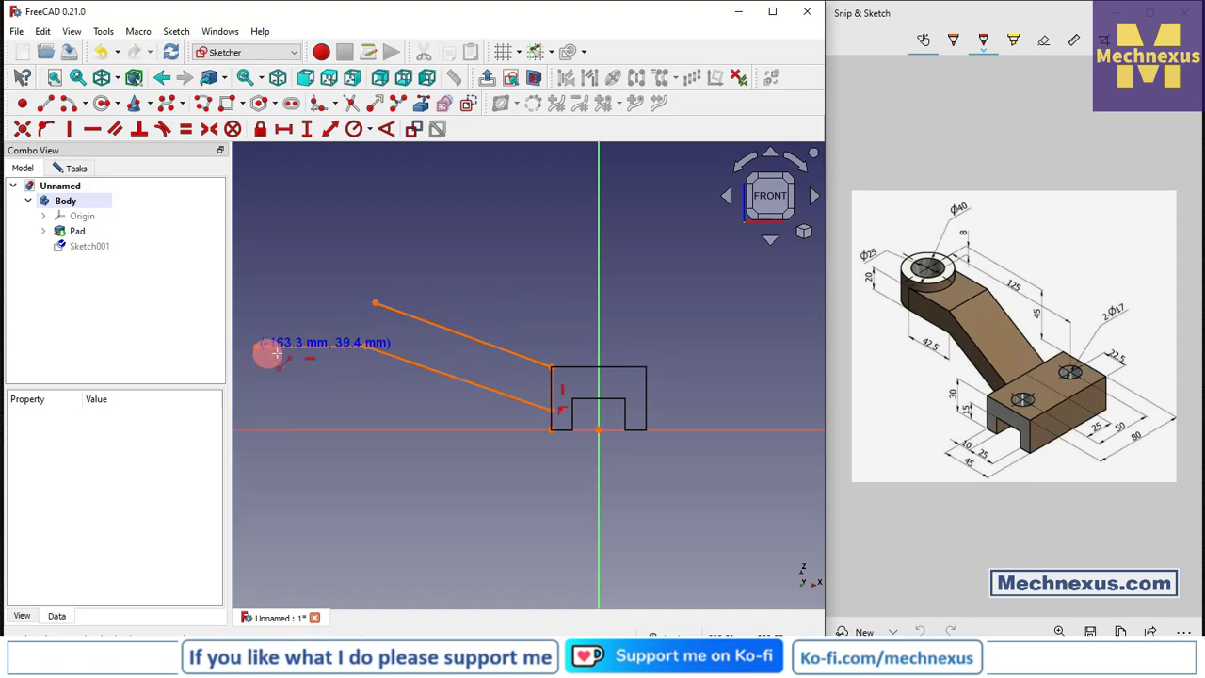
{"action": "left_click", "coordinate": [256, 347]}
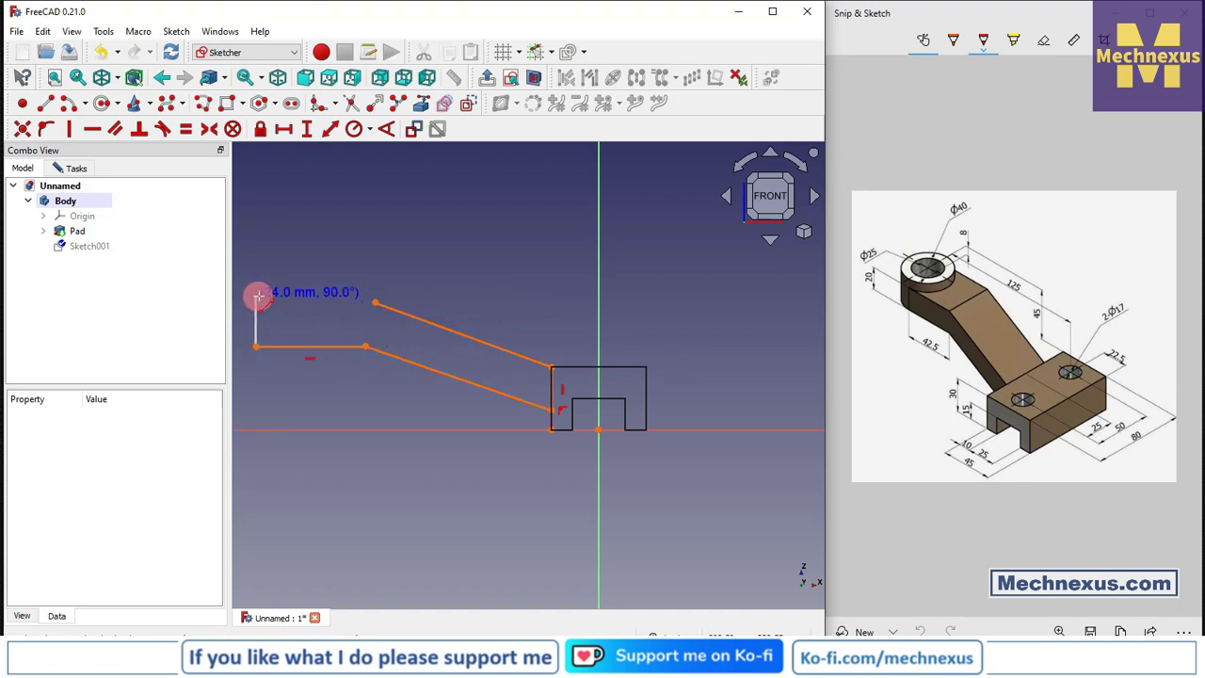
{"action": "left_click", "coordinate": [260, 296]}
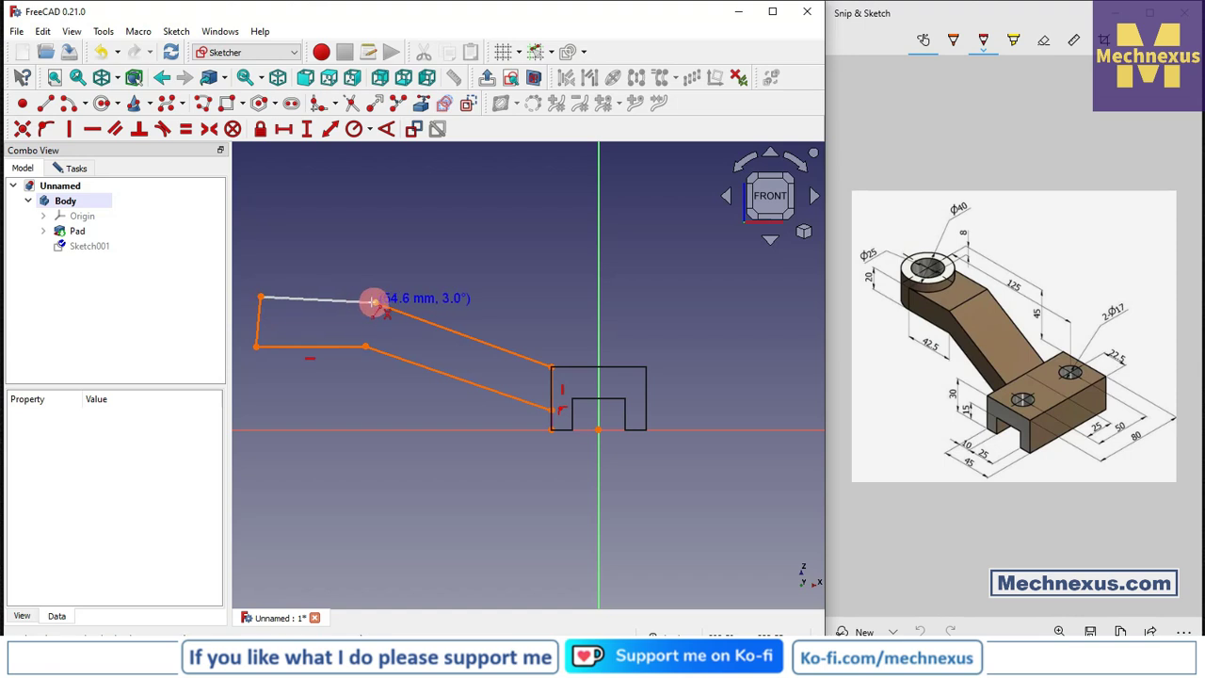
{"action": "left_click", "coordinate": [376, 303]}
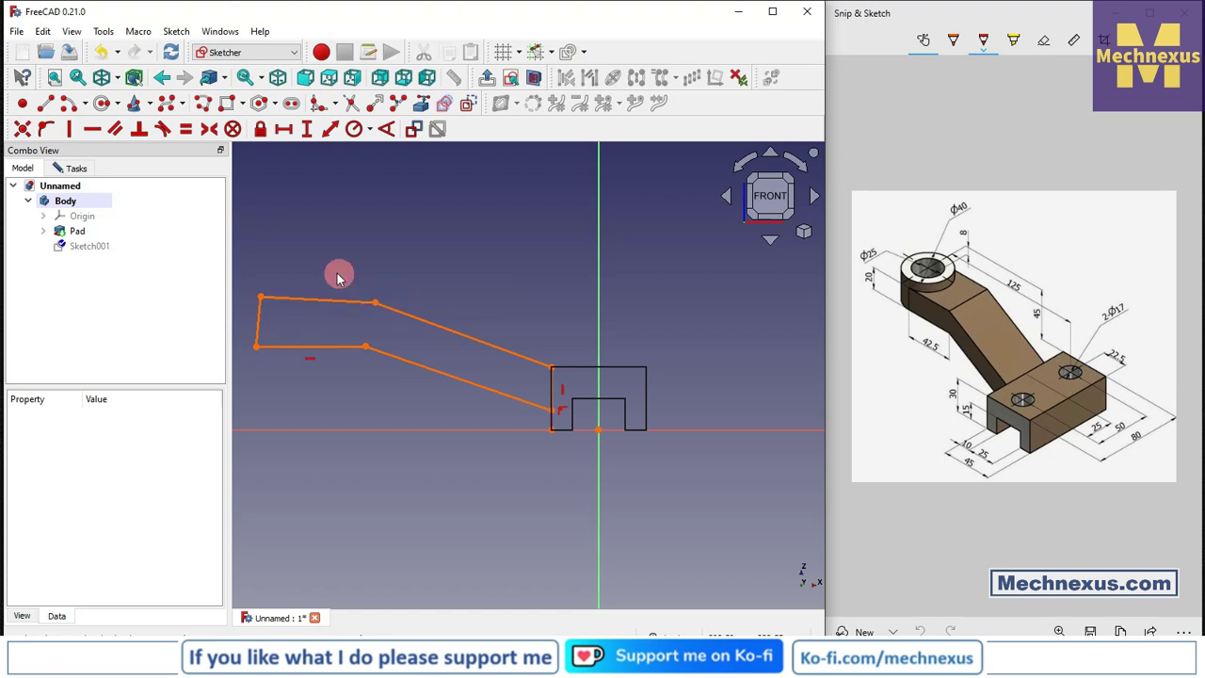
{"action": "left_click", "coordinate": [75, 167]}
Step: Delete the redundant Constraint3 from the sketch
{"action": "left_click", "coordinate": [118, 259]}
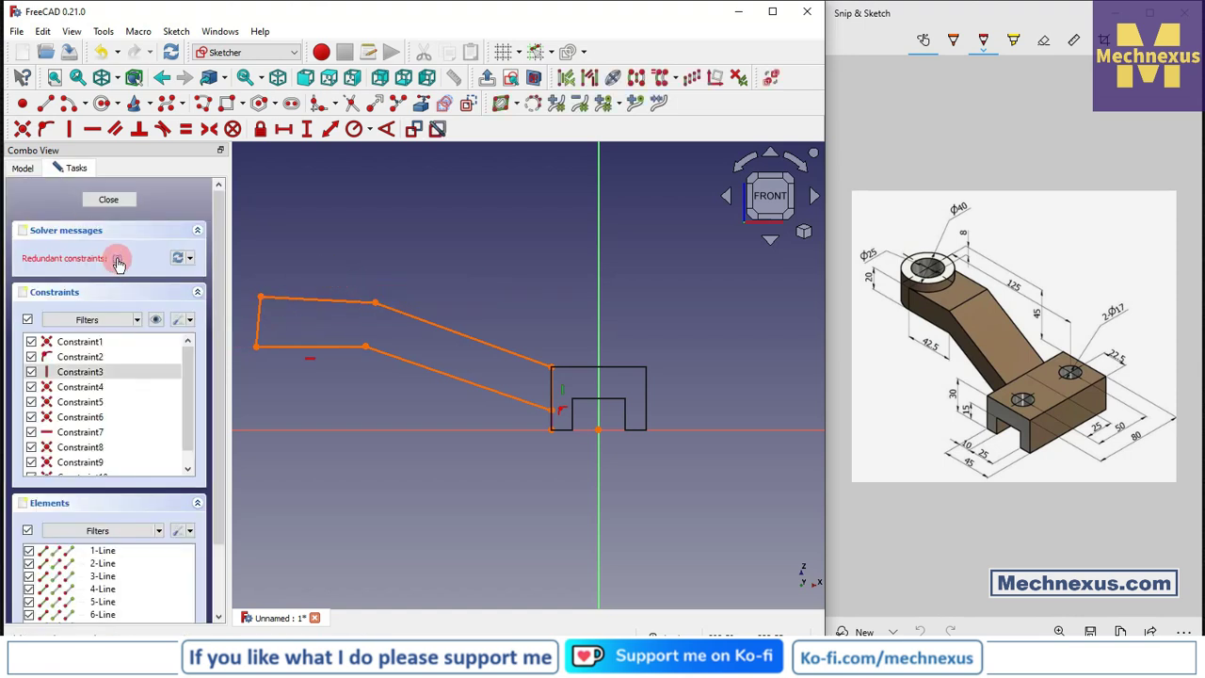
{"action": "right_click", "coordinate": [83, 372]}
{"action": "left_click", "coordinate": [122, 530]}
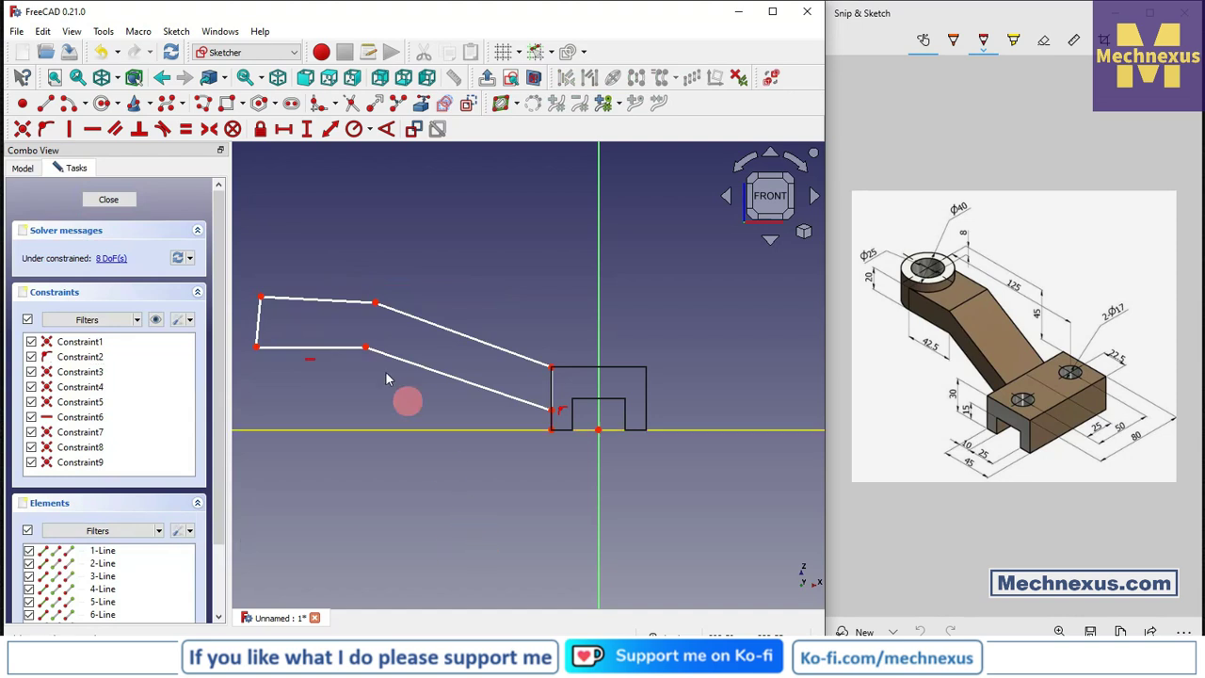
Step: Make the arm's left end line vertical and its top edge horizontal
{"action": "middle_click_drag", "start_coordinate": [465, 439], "coordinate": [457, 430]}
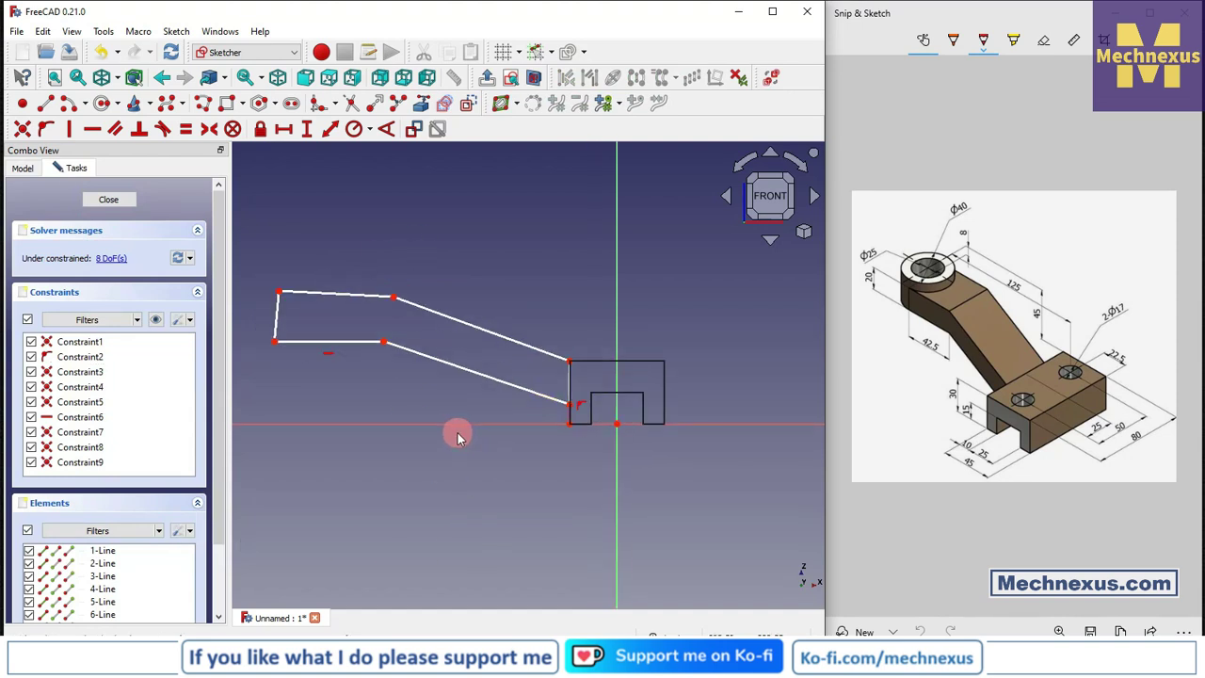
{"action": "left_click", "coordinate": [278, 320]}
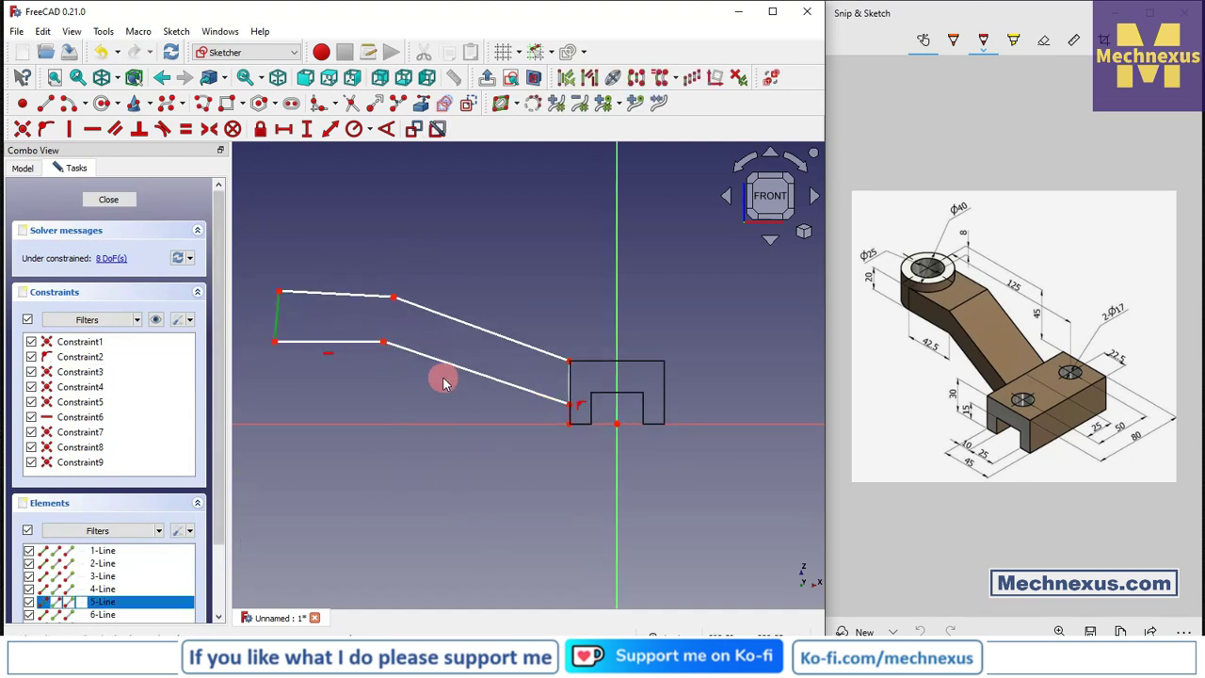
{"action": "left_click", "coordinate": [69, 128]}
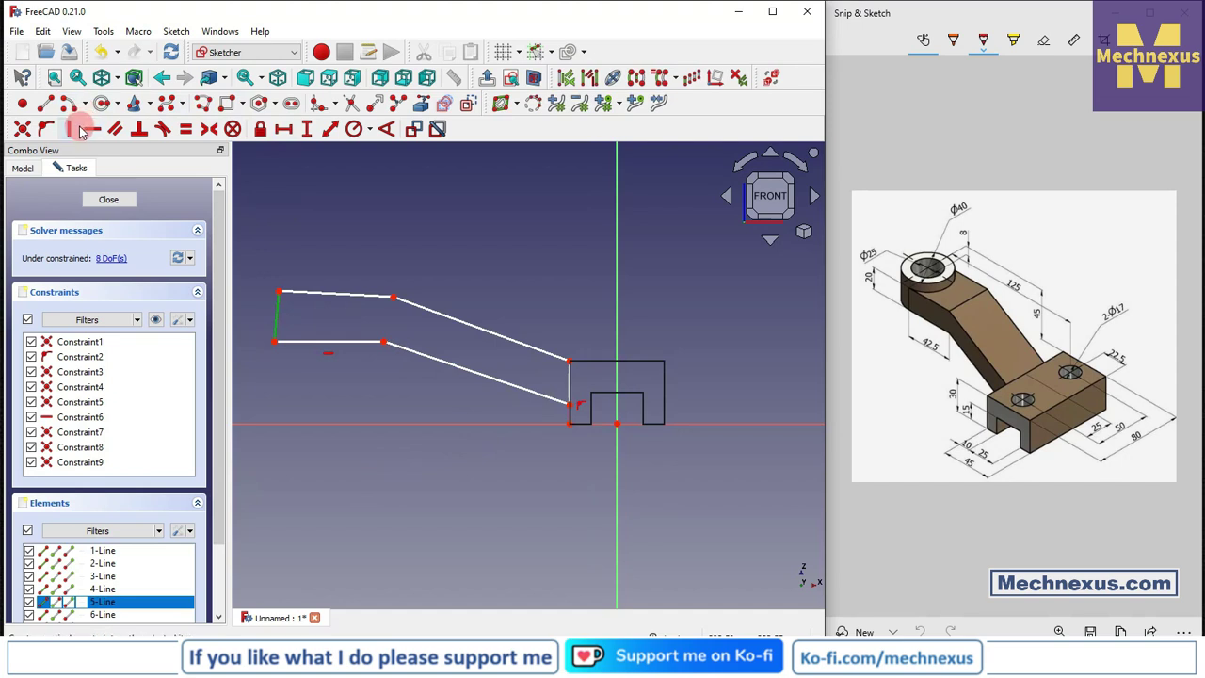
{"action": "left_click", "coordinate": [346, 294]}
{"action": "left_click", "coordinate": [92, 128]}
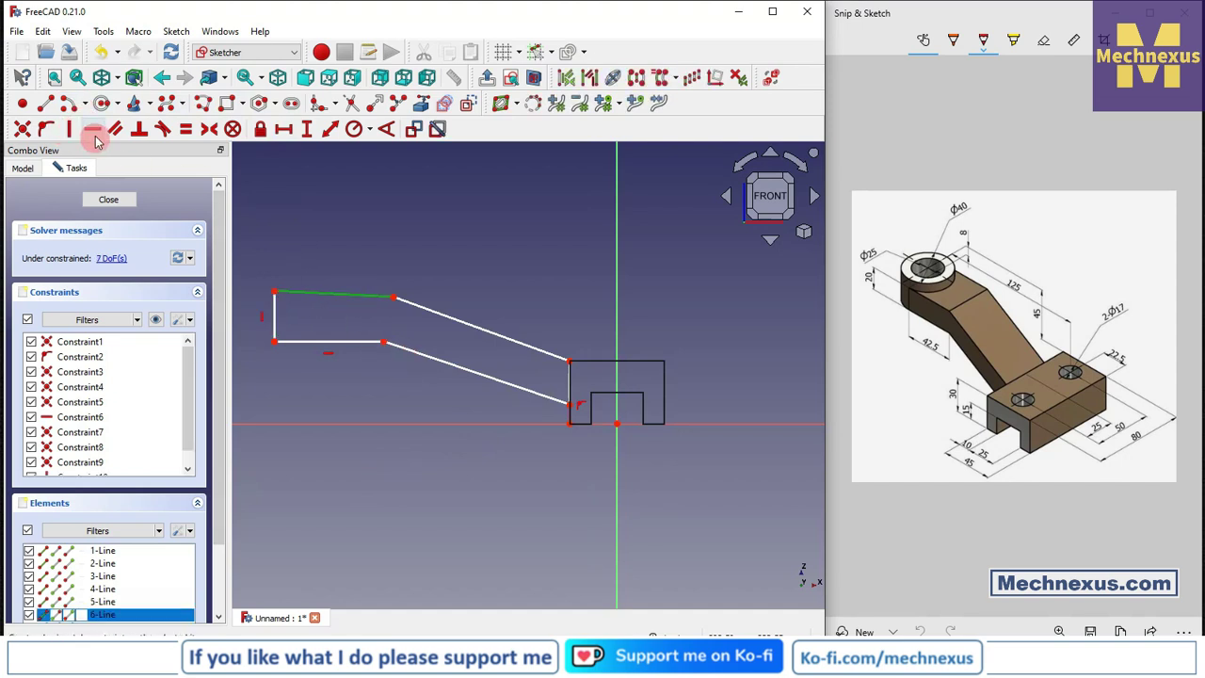
{"action": "left_click", "coordinate": [311, 195]}
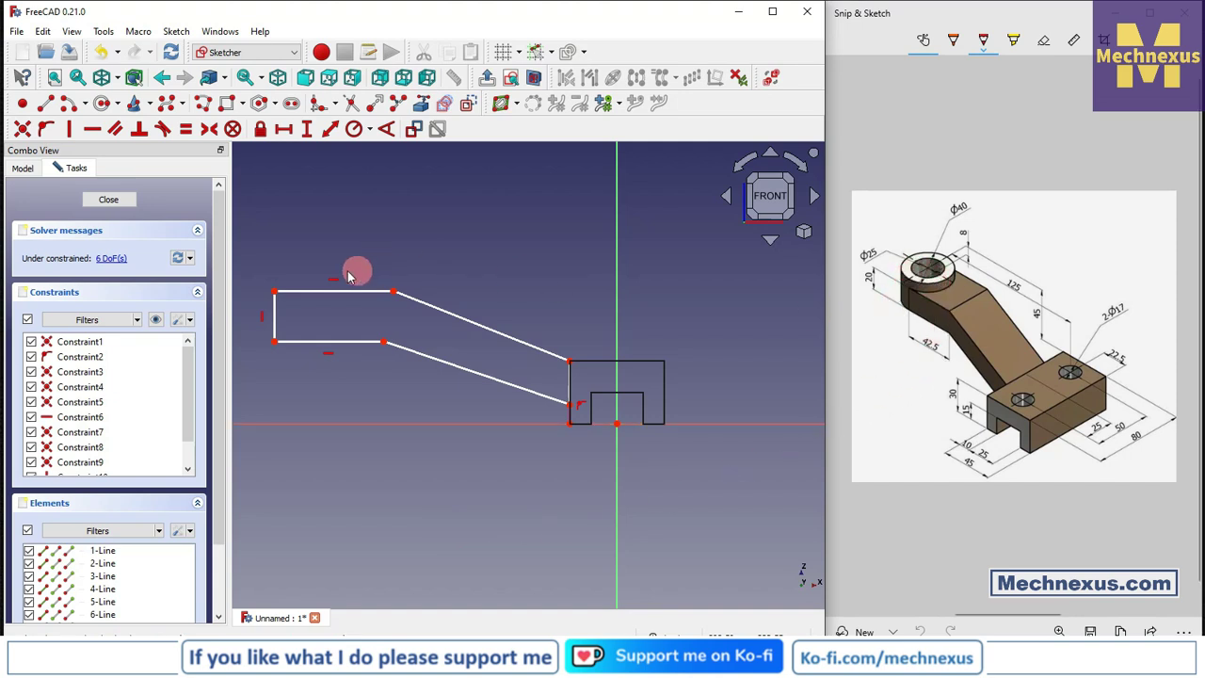
{"action": "scroll", "coordinate": [348, 277], "scroll_direction": "up", "scroll_amount": 3}
{"action": "scroll", "coordinate": [629, 373], "scroll_direction": "down", "scroll_amount": 2}
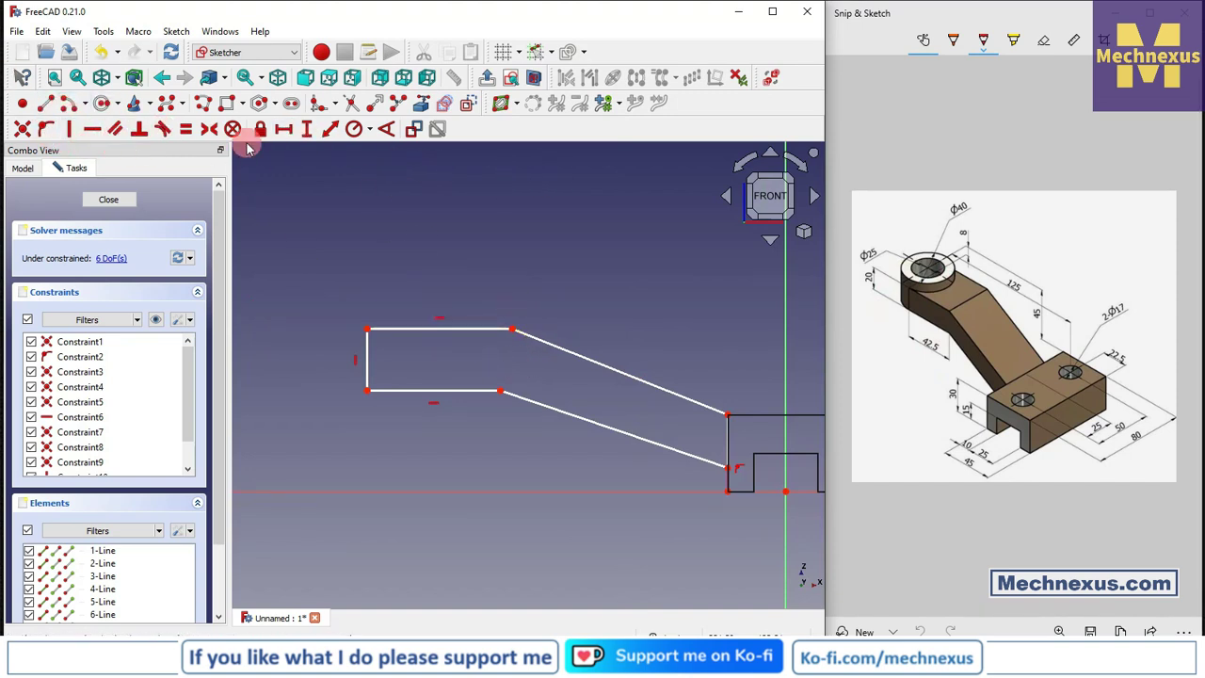
Step: Draw a small rectangle's top and right edges on the arm's left end, made construction lines
{"action": "left_click", "coordinate": [44, 104]}
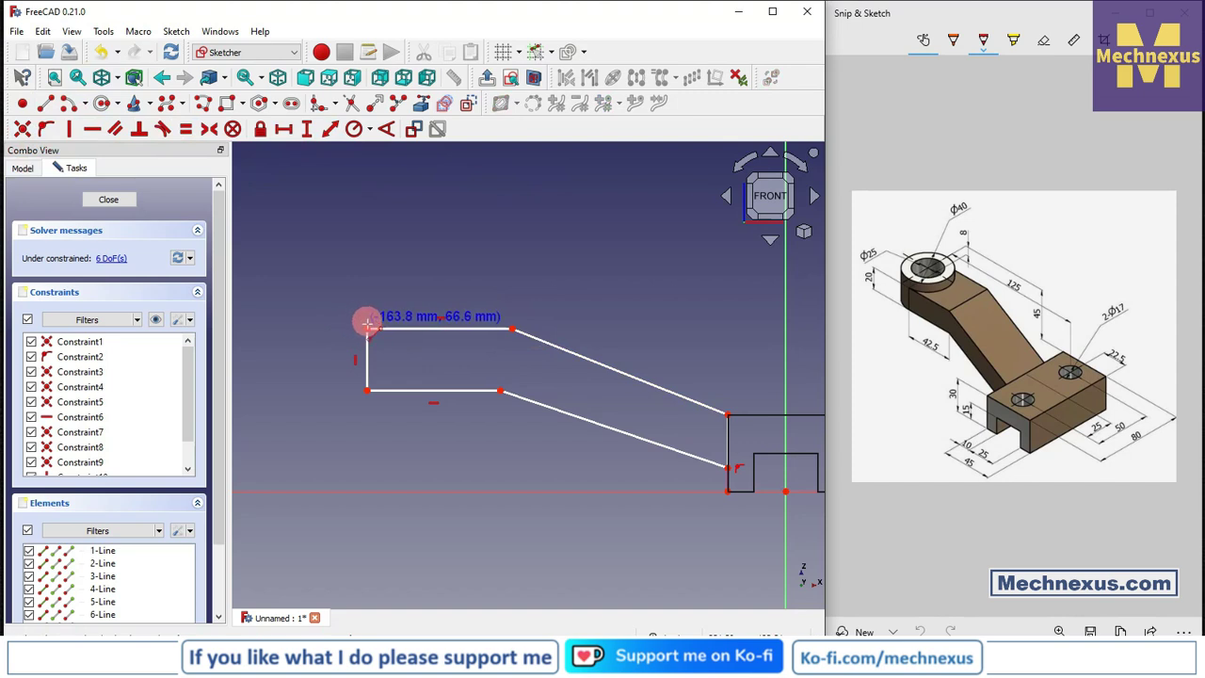
{"action": "left_click", "coordinate": [367, 329]}
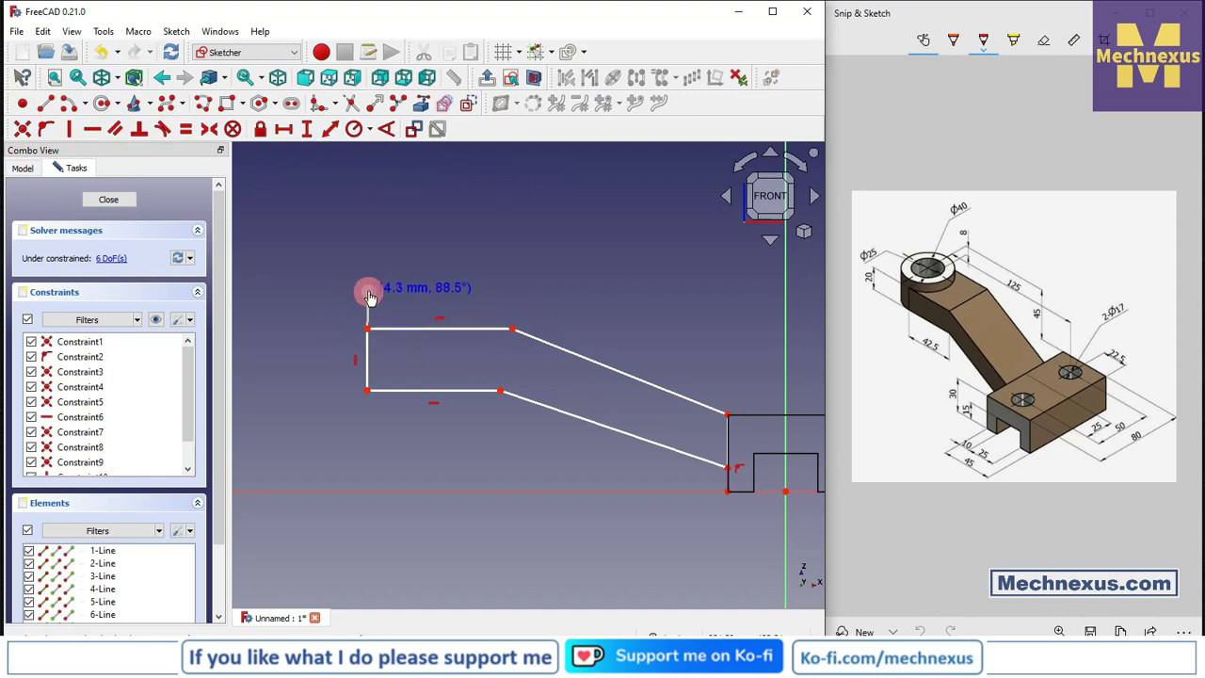
{"action": "left_click", "coordinate": [367, 296]}
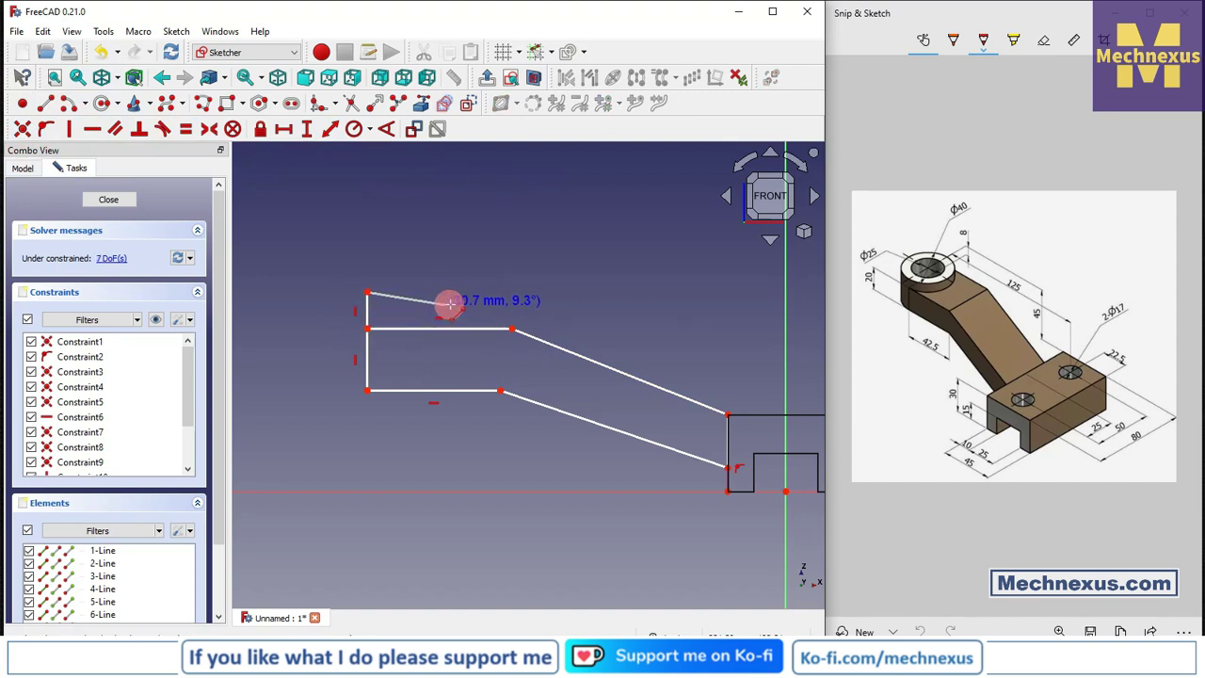
{"action": "left_click", "coordinate": [454, 293]}
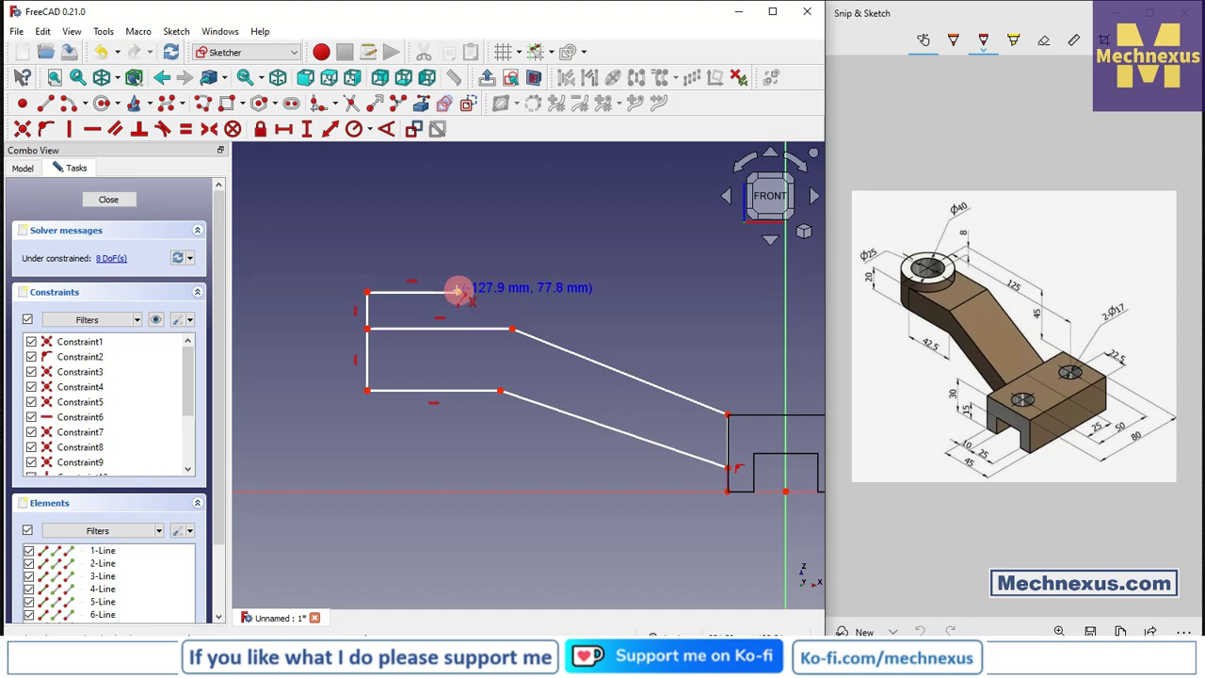
{"action": "left_click", "coordinate": [458, 294]}
{"action": "left_click", "coordinate": [458, 328]}
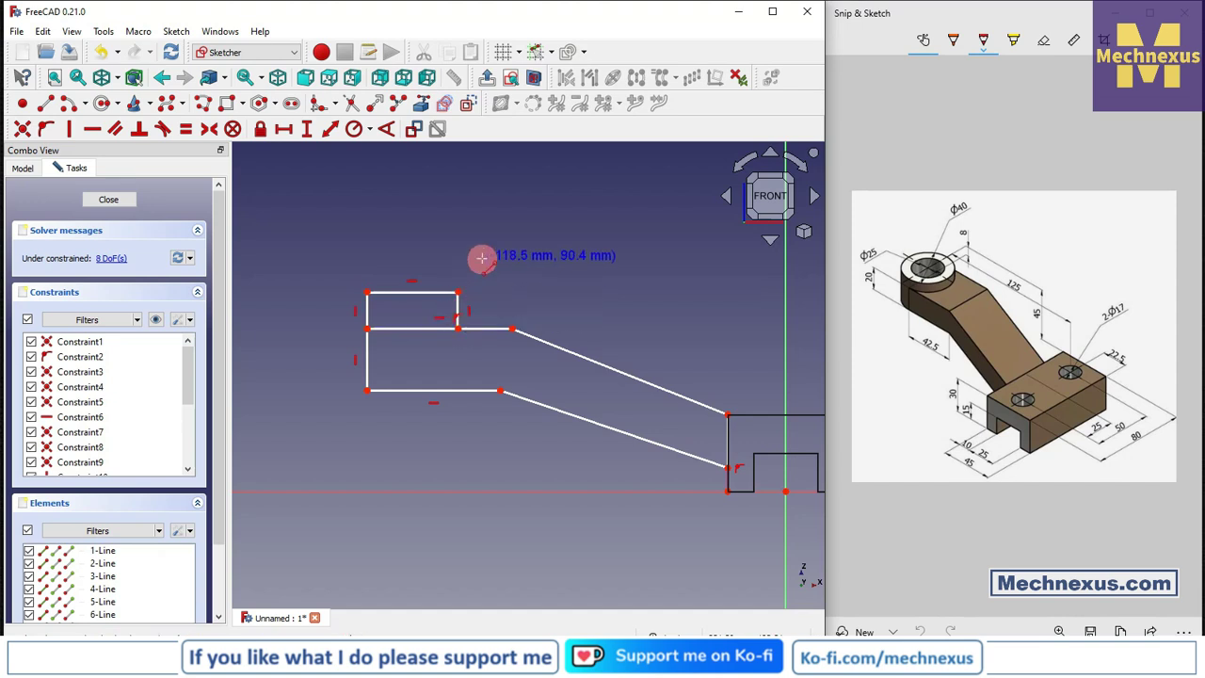
{"action": "right_click", "coordinate": [448, 304]}
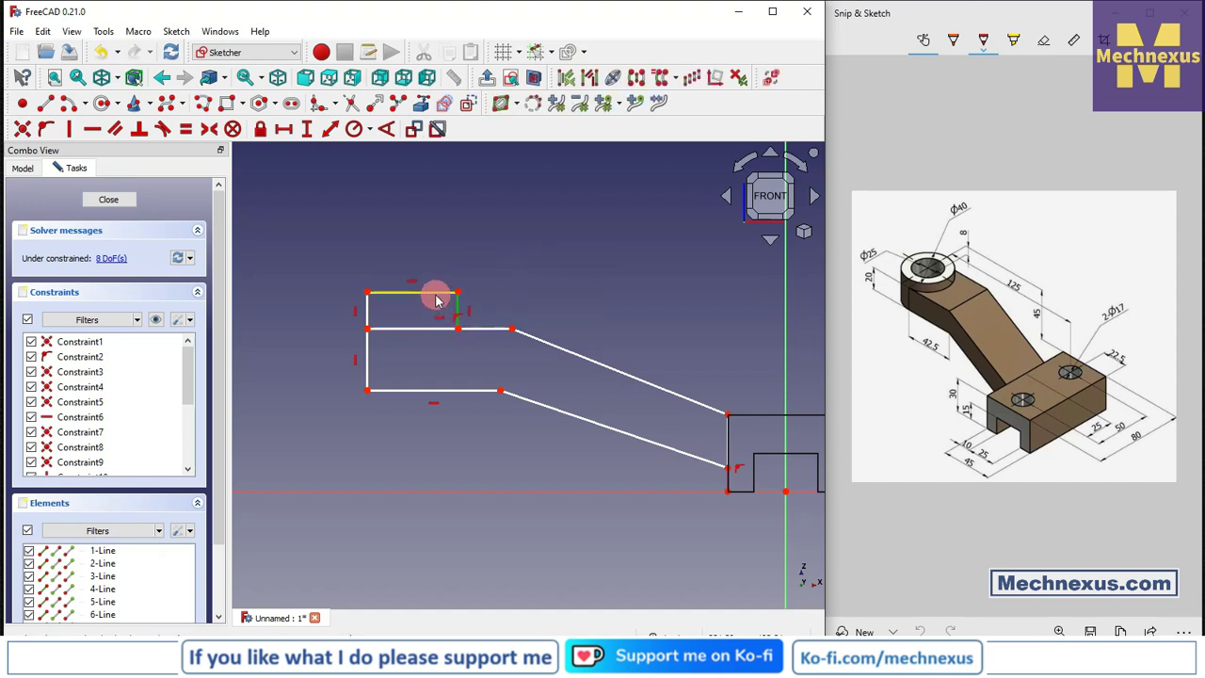
{"action": "left_click", "coordinate": [436, 296]}
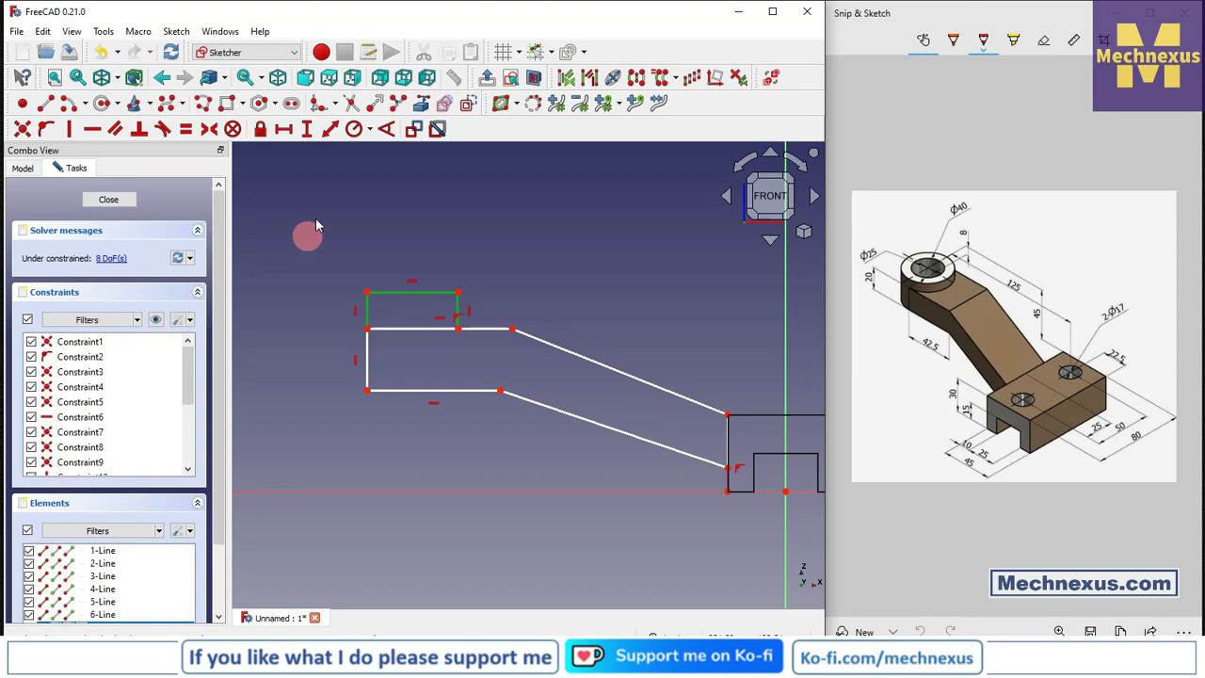
{"action": "left_click", "coordinate": [468, 103]}
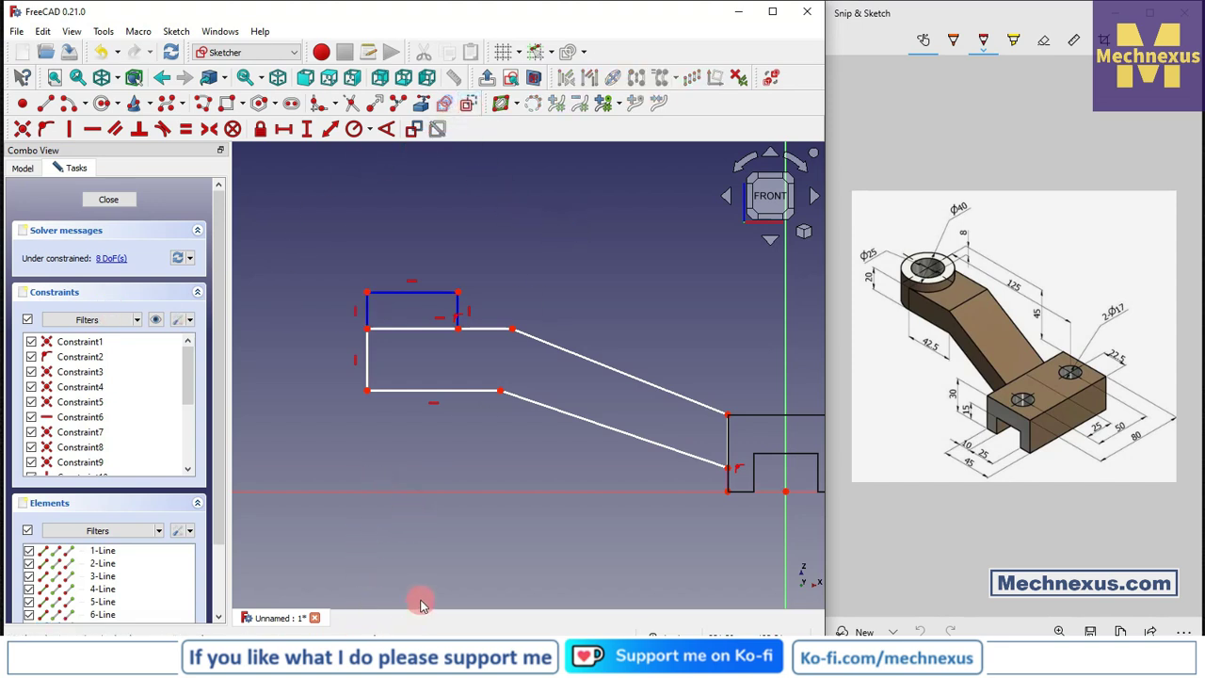
Step: Constrain the profile height to 45 mm, with the dimension placed right of the sketch
{"action": "left_click", "coordinate": [309, 131]}
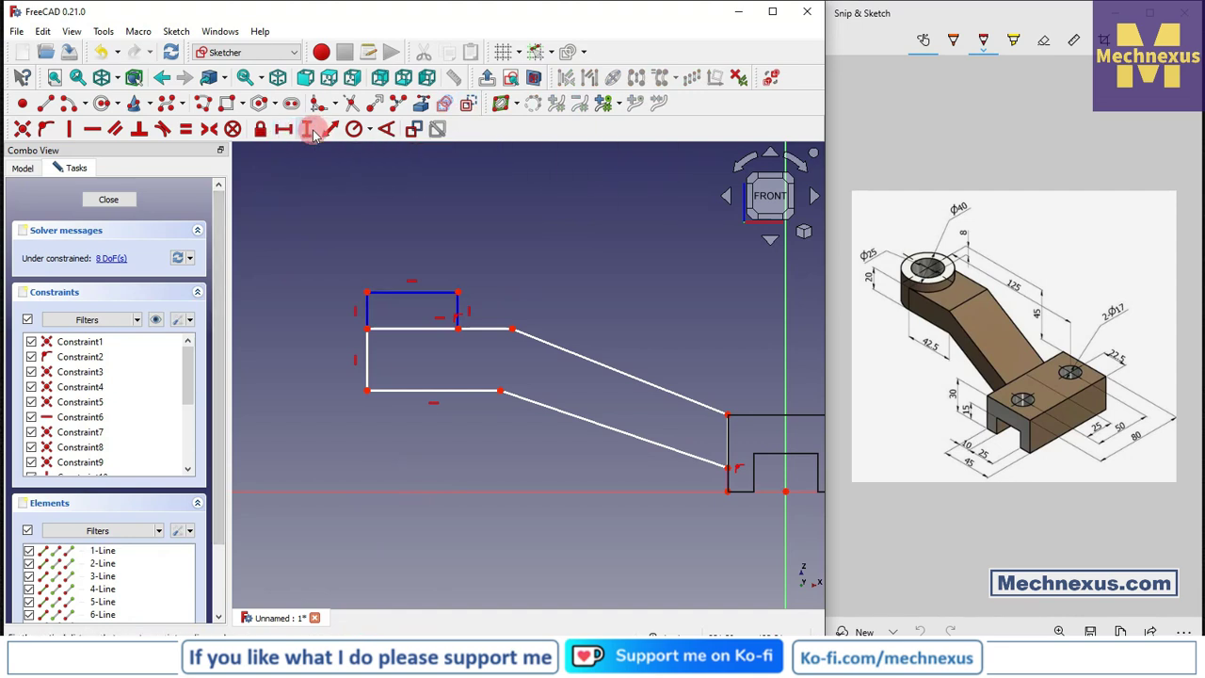
{"action": "left_click", "coordinate": [458, 292]}
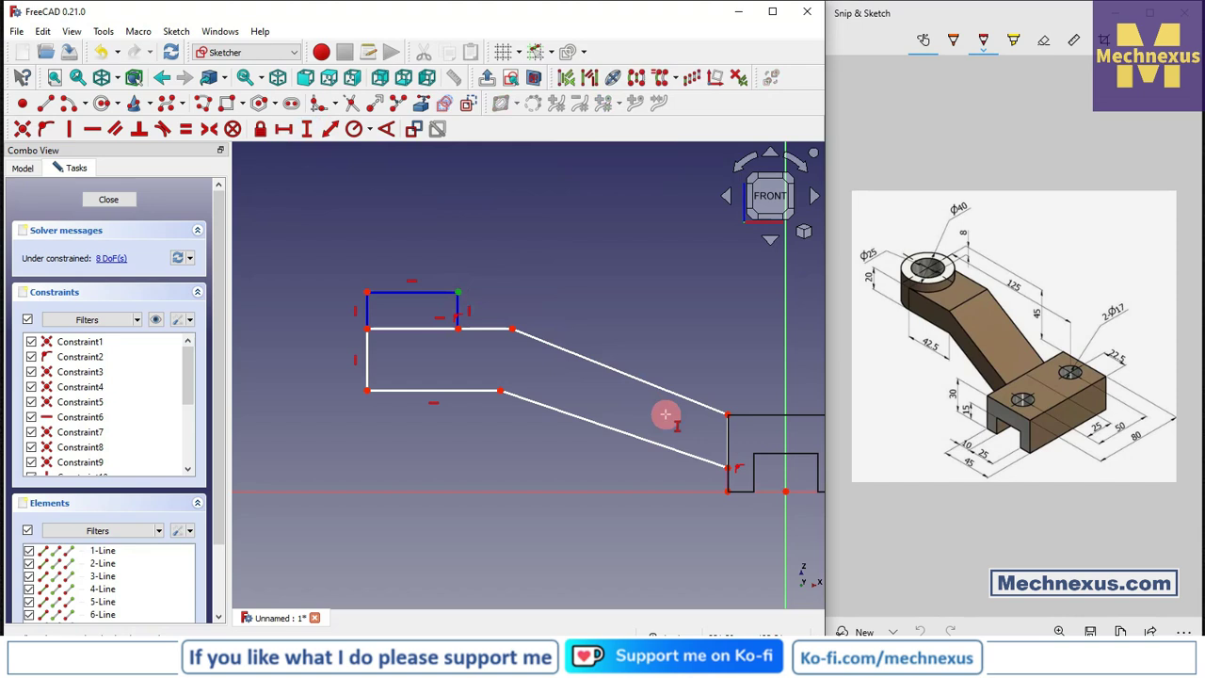
{"action": "left_click", "coordinate": [727, 415]}
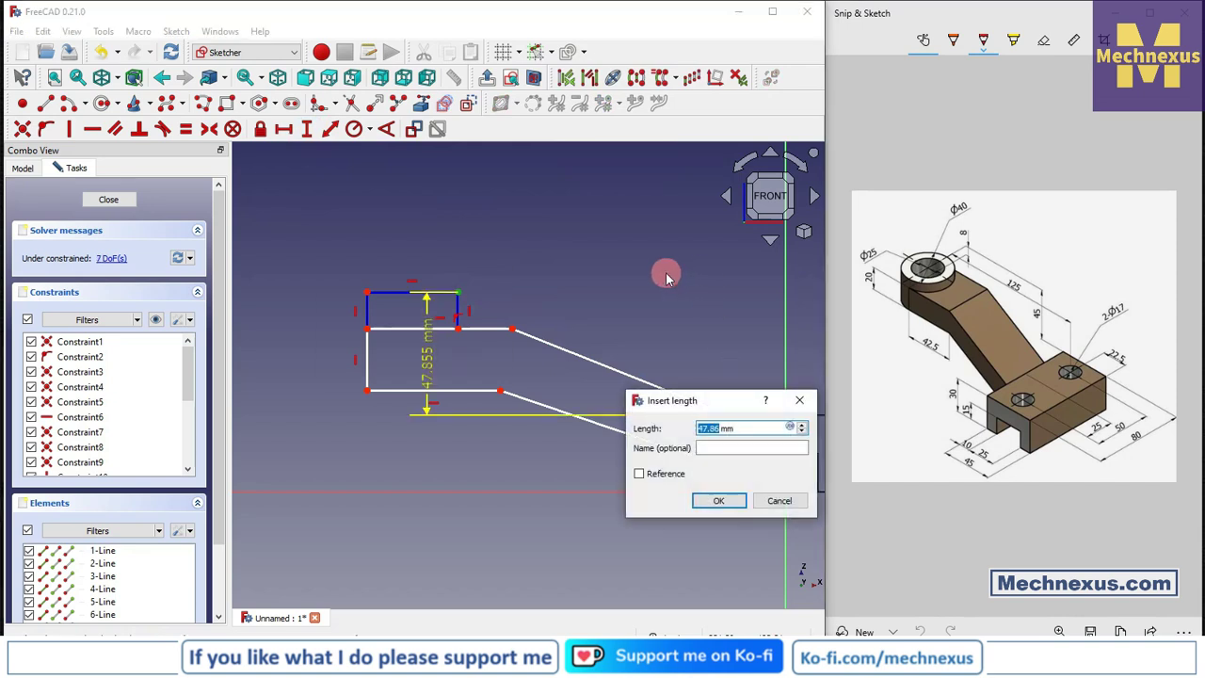
{"action": "type", "text": "45"}
{"action": "key", "text": "Return"}
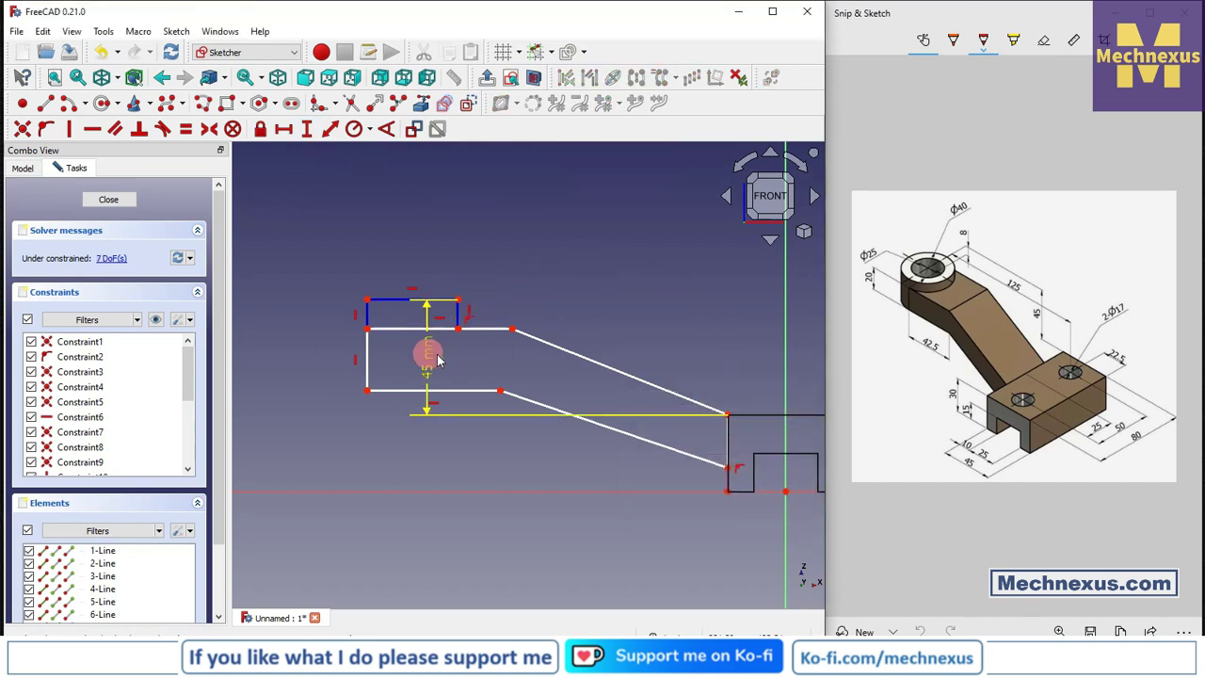
{"action": "mouse_move", "coordinate": [426, 367]}
{"action": "left_mouse_down"}
{"action": "mouse_move", "coordinate": [761, 318]}
{"action": "mouse_move", "coordinate": [764, 344]}
{"action": "left_mouse_up"}
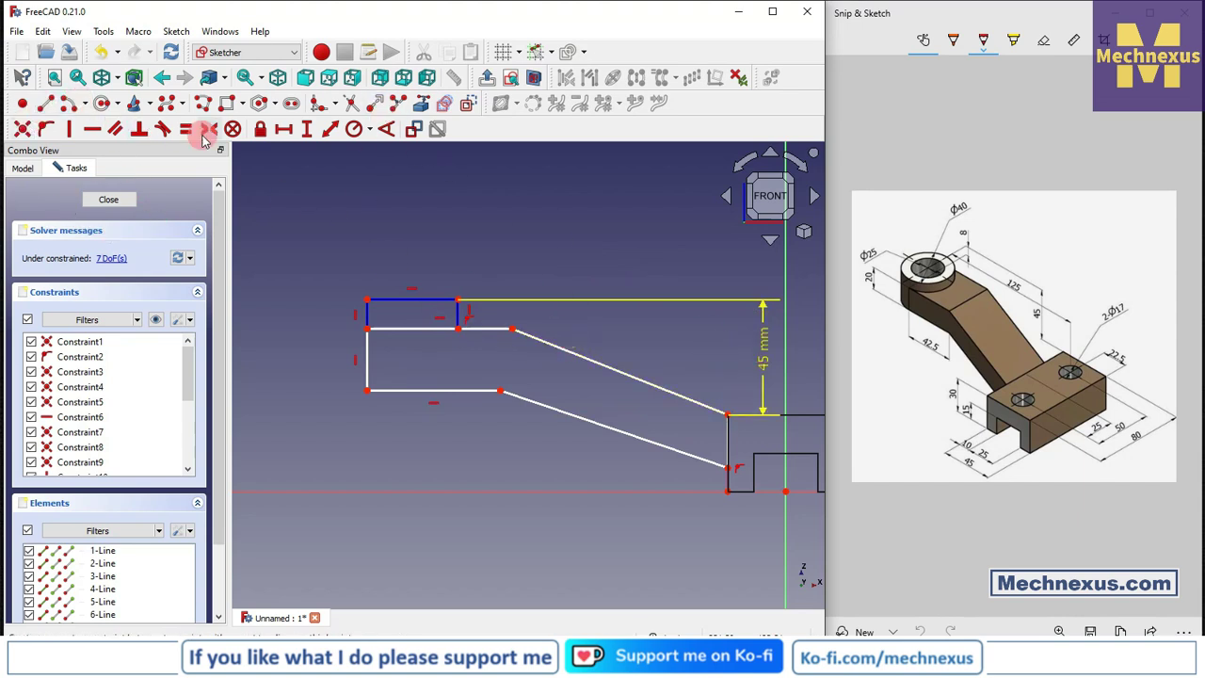
Step: Constrain the profile length to 145 mm, with the dimension placed above the sketch
{"action": "left_click", "coordinate": [290, 132]}
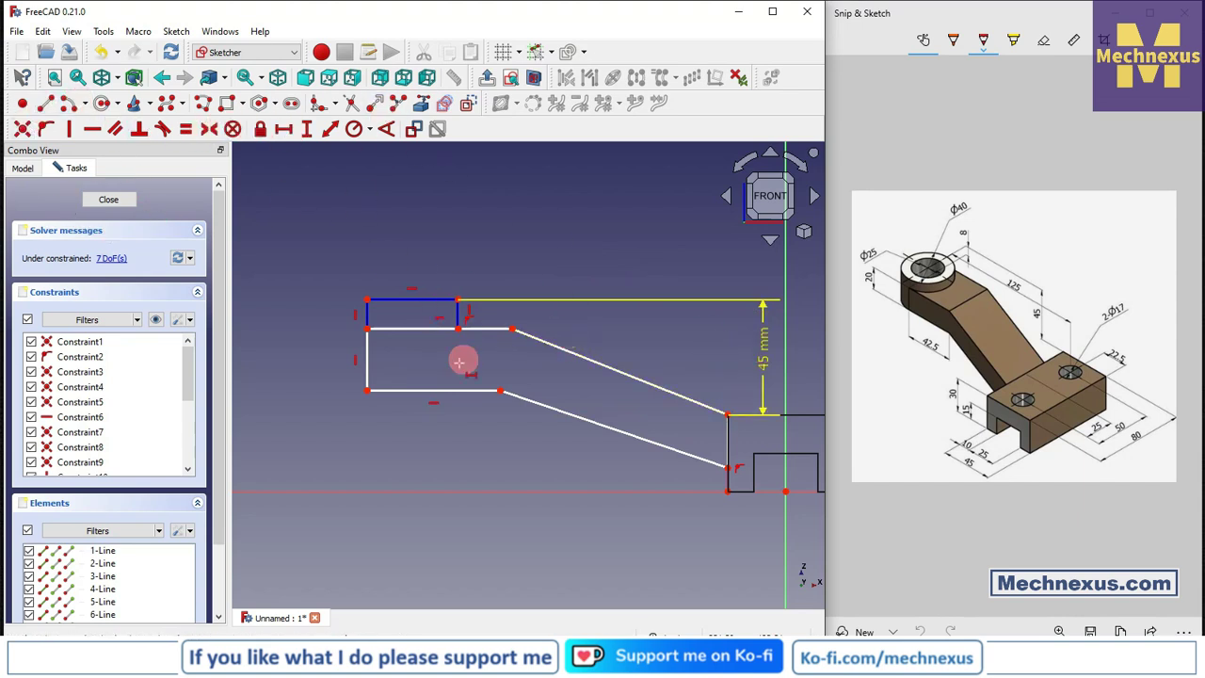
{"action": "left_click", "coordinate": [365, 299]}
{"action": "left_click", "coordinate": [729, 414]}
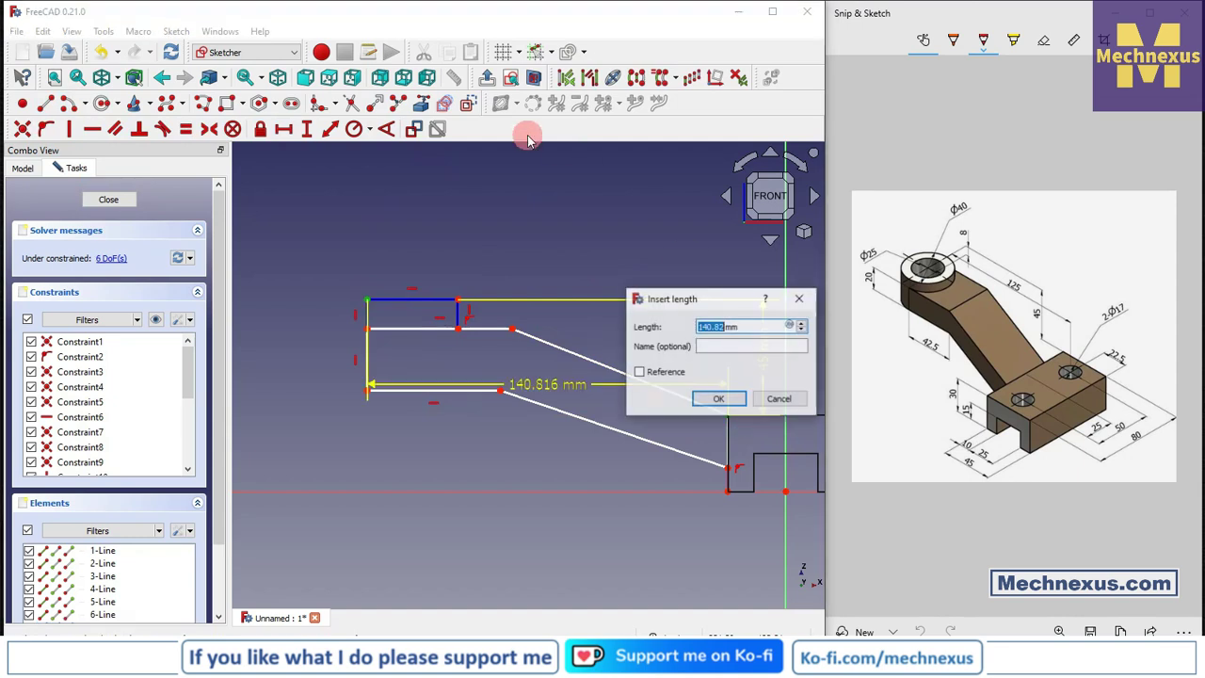
{"action": "type", "text": "14"}
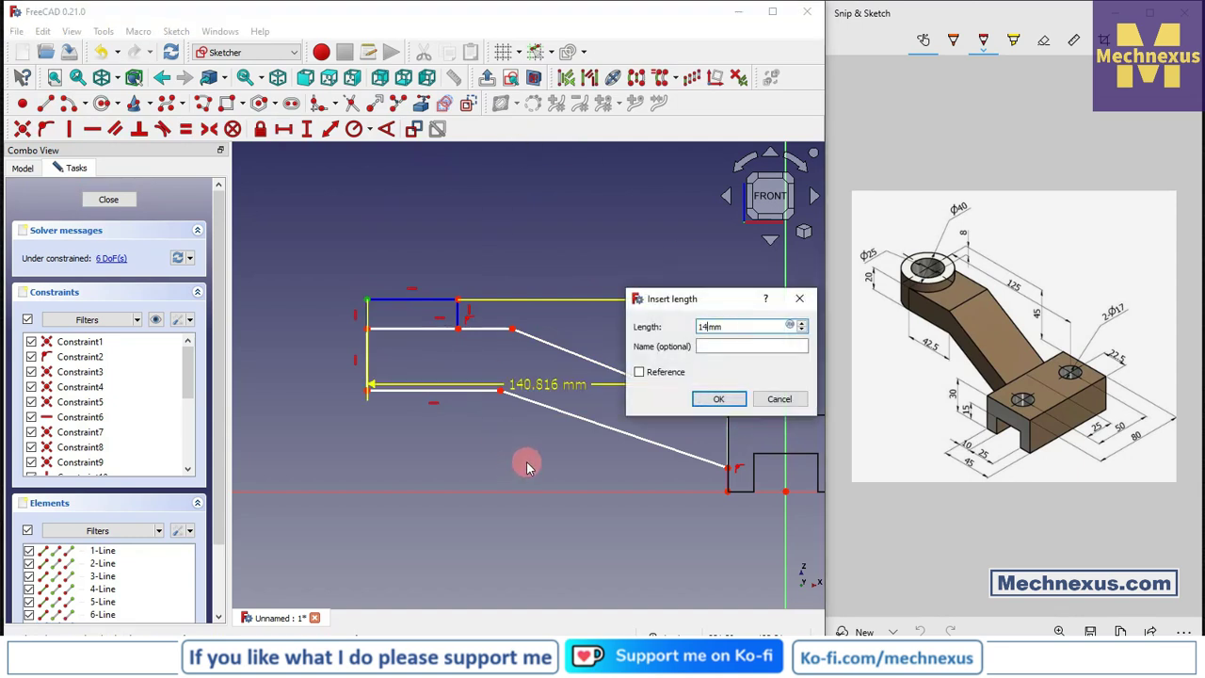
{"action": "type", "text": "5"}
{"action": "key", "text": "Return"}
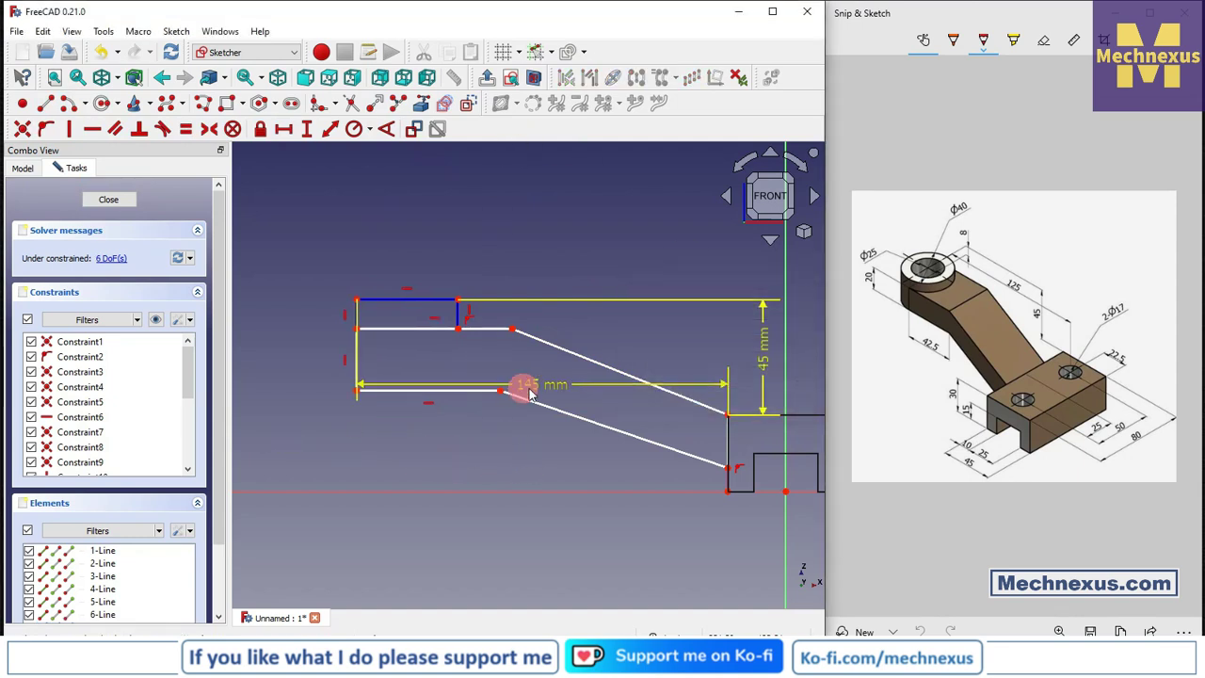
{"action": "left_click_drag", "start_coordinate": [530, 393], "coordinate": [502, 236]}
{"action": "left_click", "coordinate": [447, 525]}
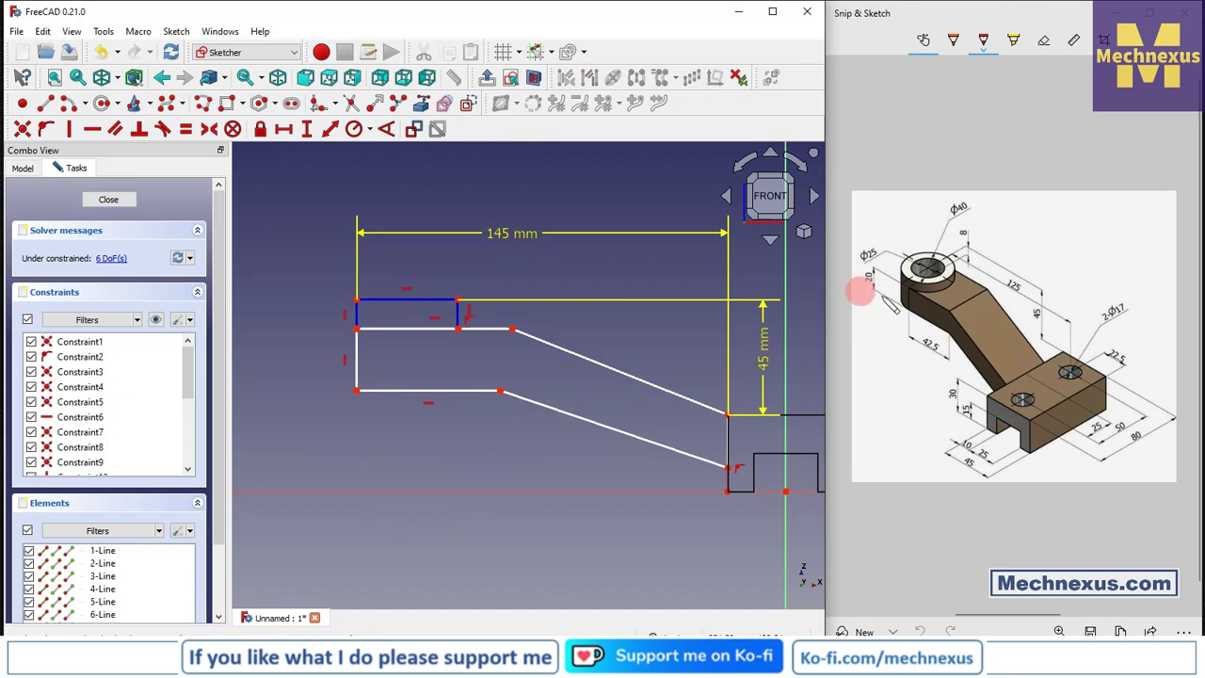
Step: Dimension the short left vertical line 8 mm and the lower left vertical line 20 mm
{"action": "left_click", "coordinate": [358, 319]}
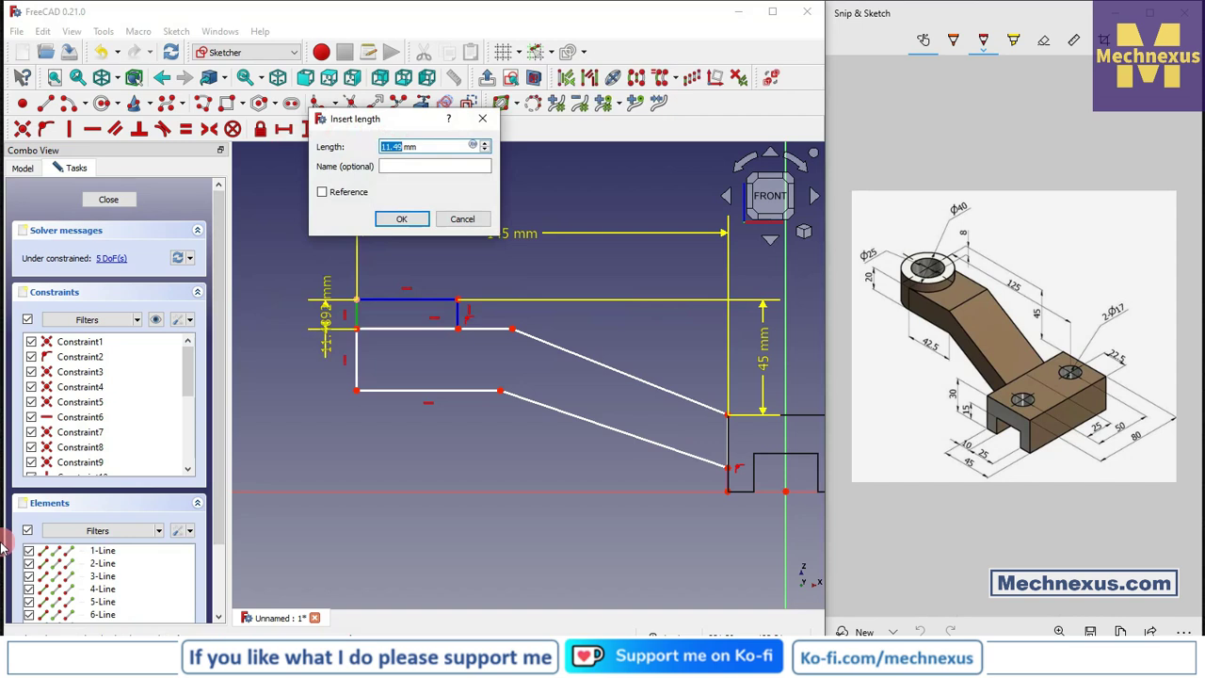
{"action": "type", "text": "8"}
{"action": "key", "text": "Return"}
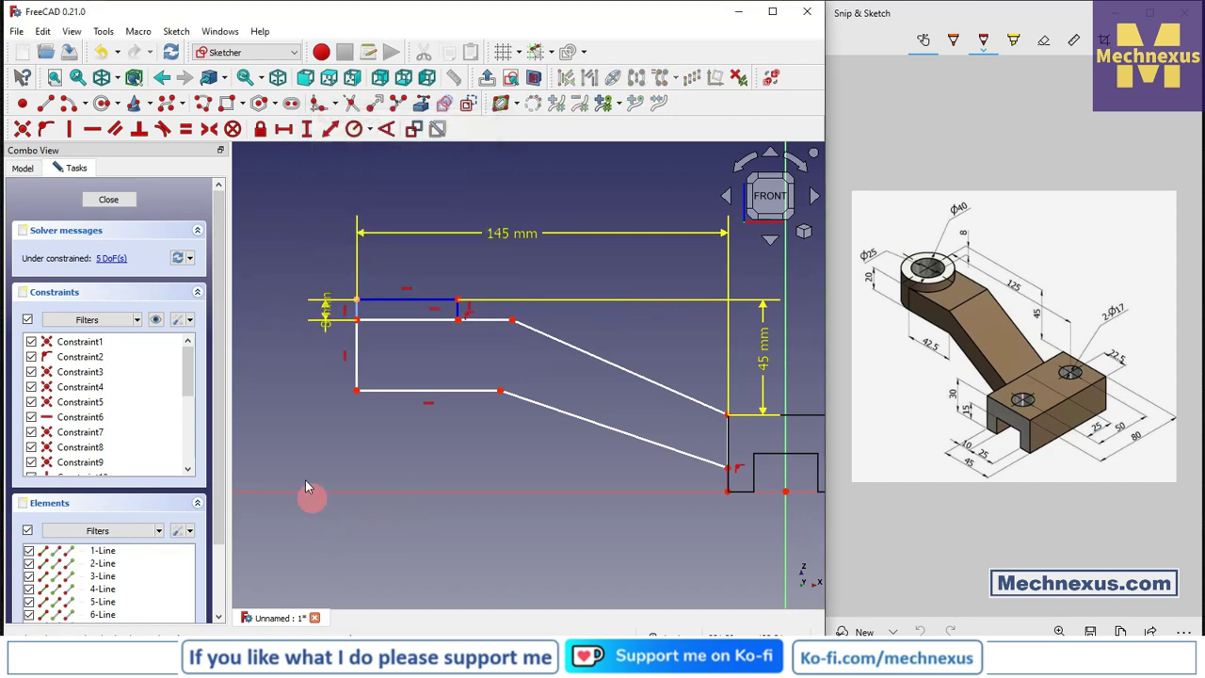
{"action": "left_click", "coordinate": [354, 369]}
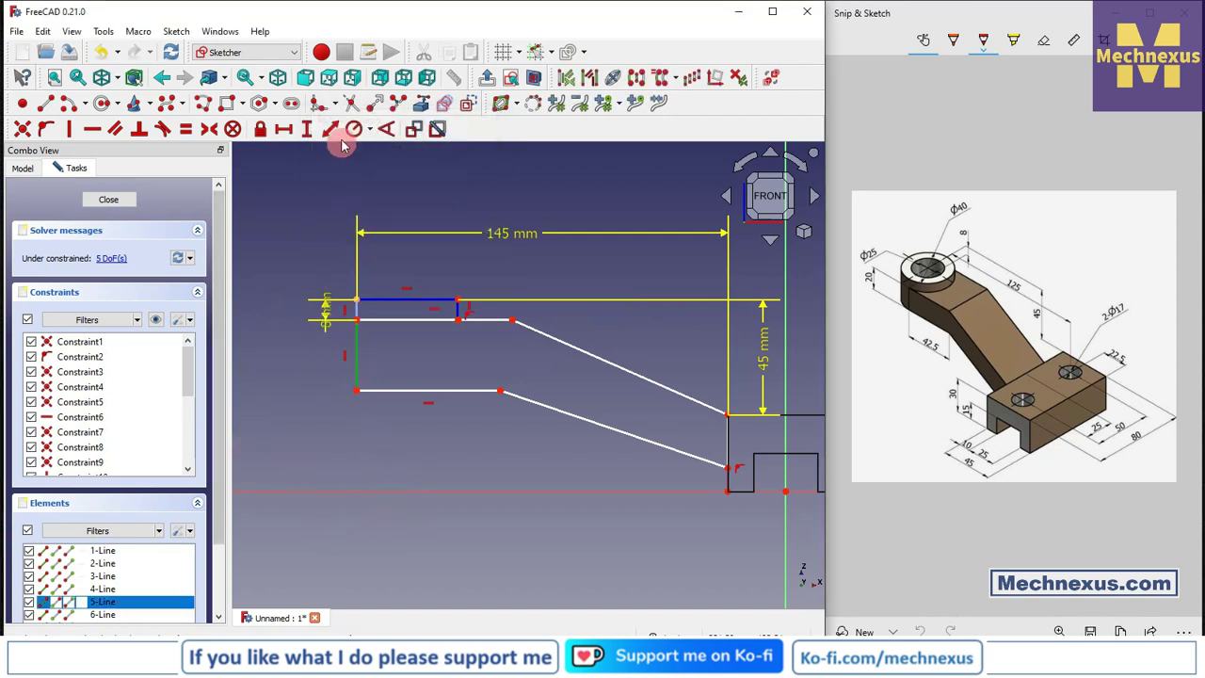
{"action": "left_click", "coordinate": [306, 129]}
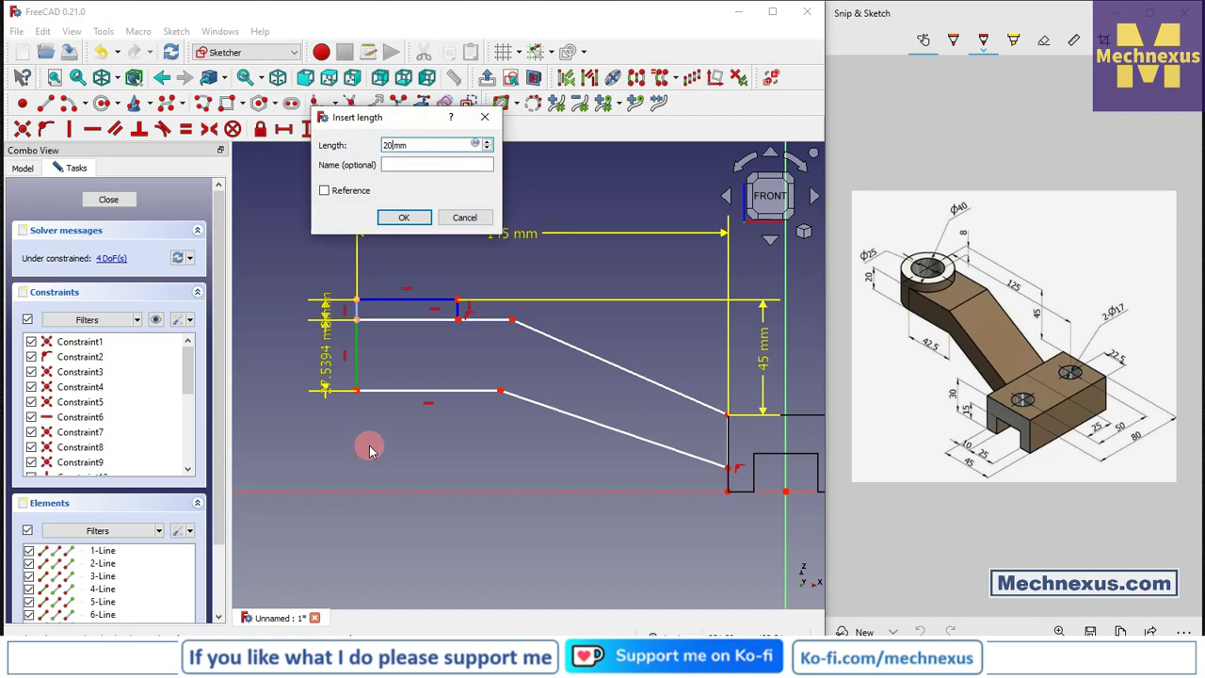
{"action": "type", "text": "20"}
{"action": "key", "text": "Return"}
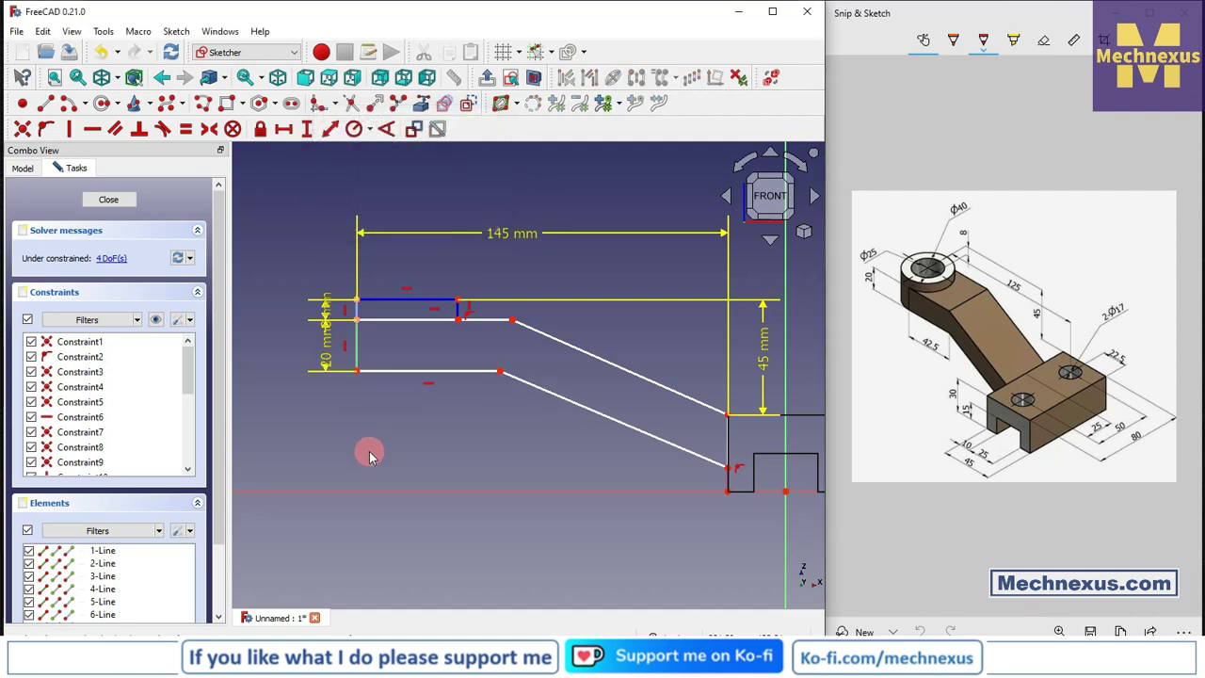
Step: Dimension the bottom horizontal line 62.5 mm, correcting a mistaken first entry
{"action": "left_click", "coordinate": [449, 371]}
{"action": "left_click", "coordinate": [282, 129]}
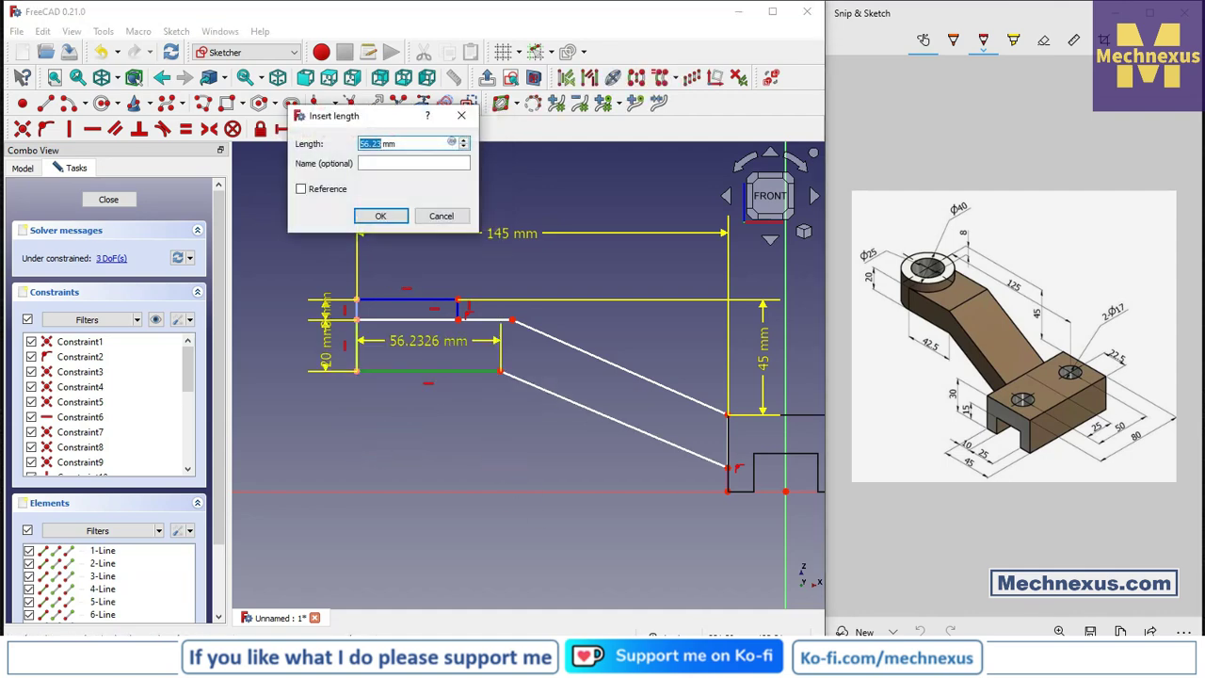
{"action": "type", "text": "6"}
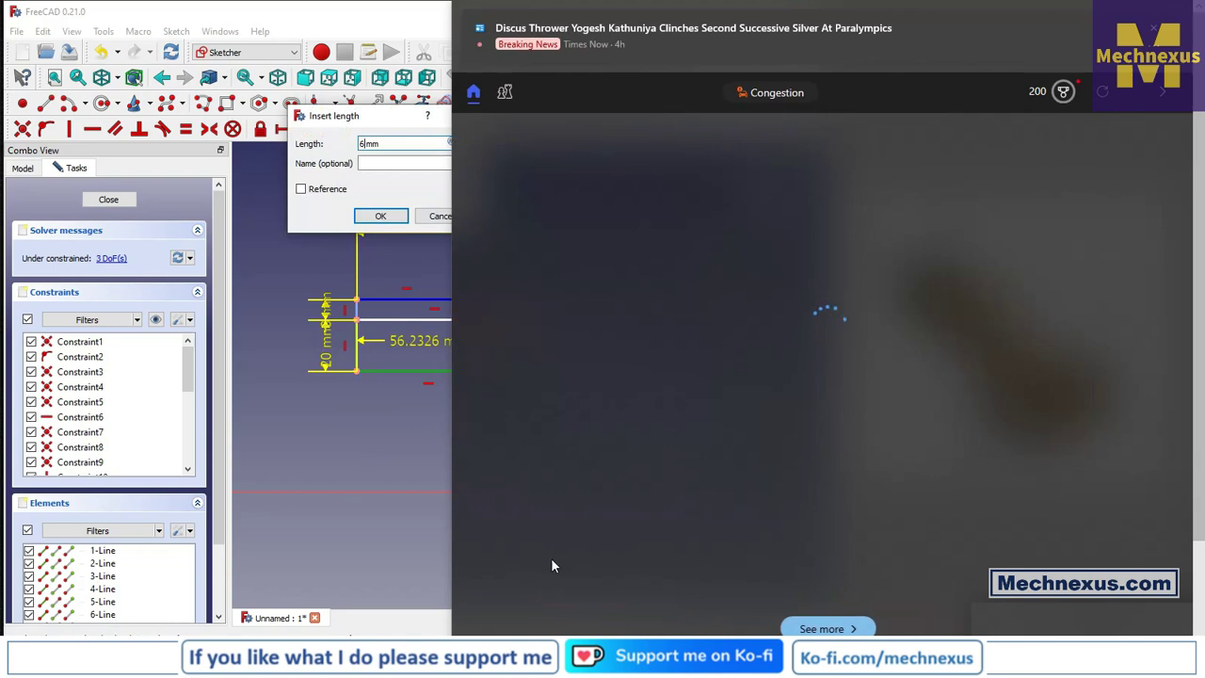
{"action": "left_click", "coordinate": [310, 461]}
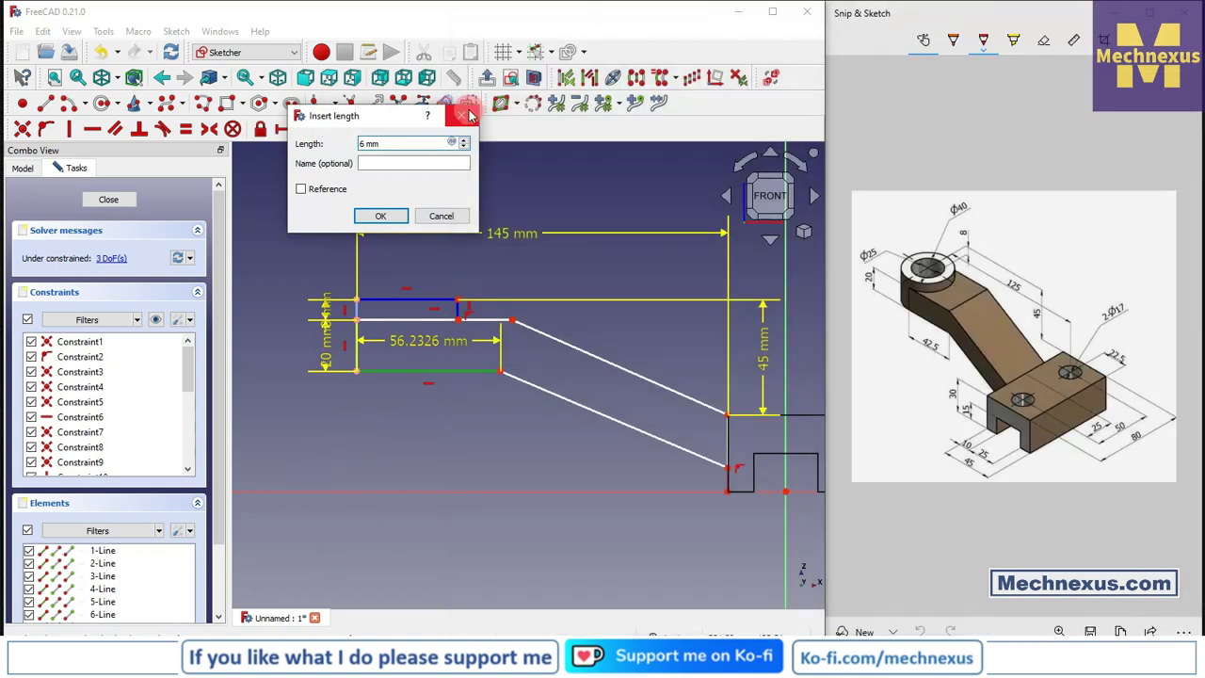
{"action": "left_click", "coordinate": [471, 115]}
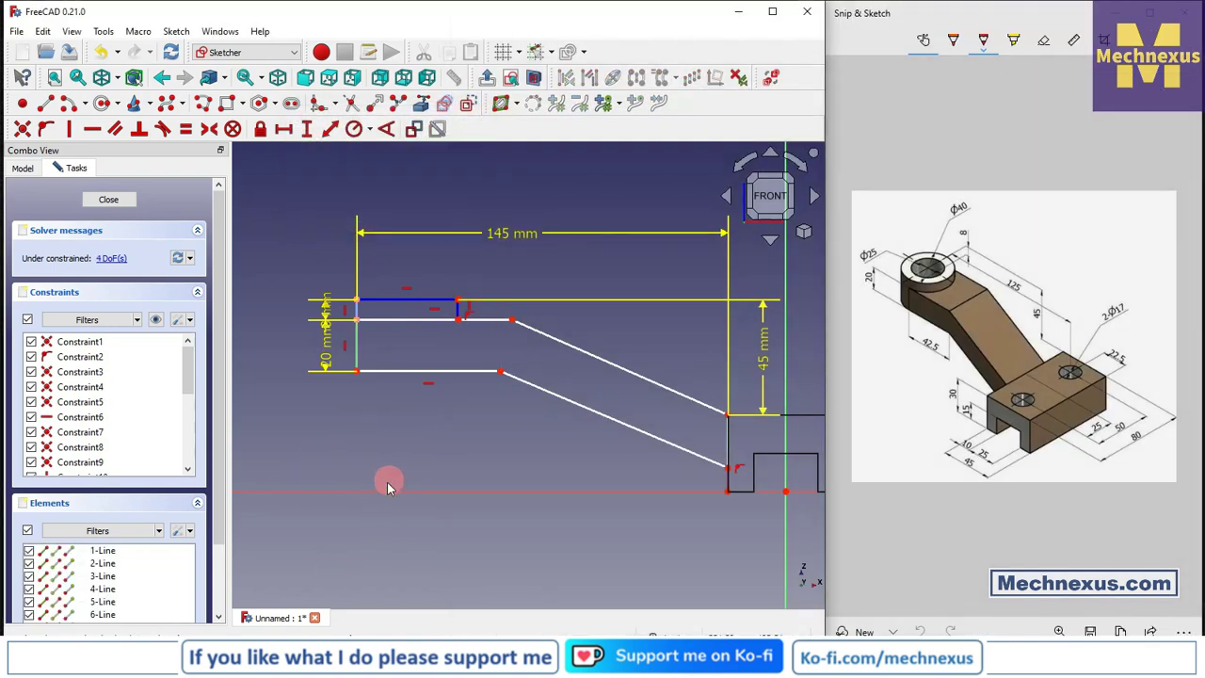
{"action": "left_click", "coordinate": [383, 372]}
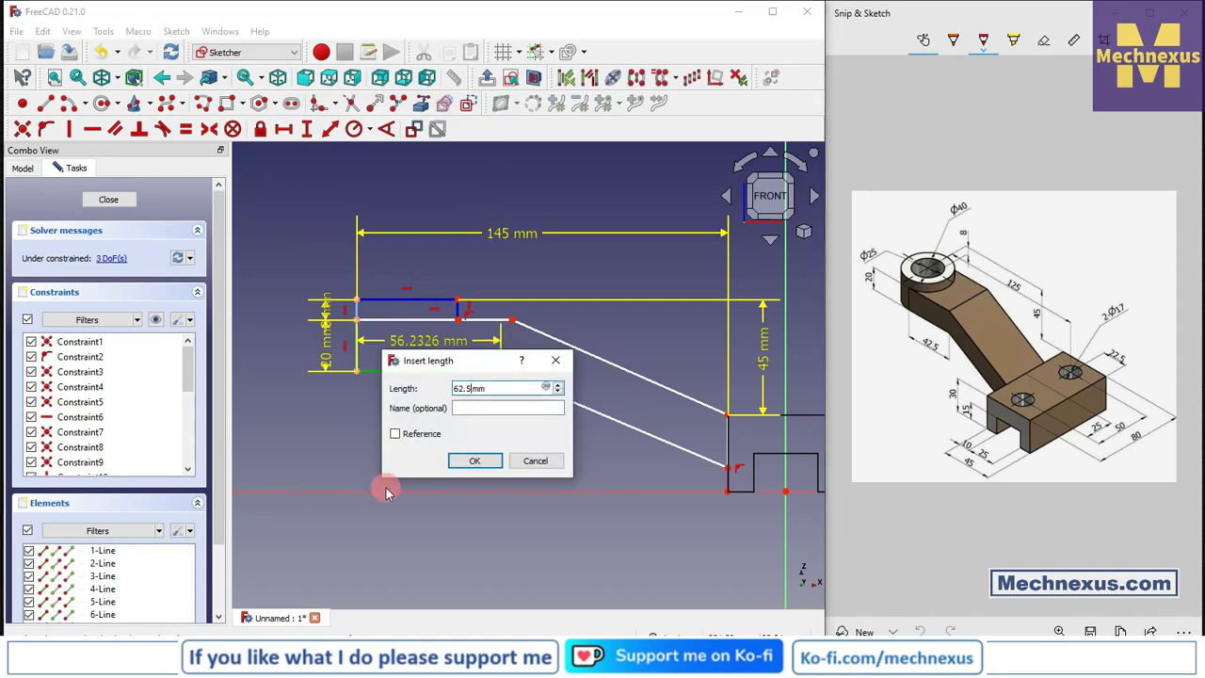
{"action": "type", "text": "62.5"}
{"action": "key", "text": "Return"}
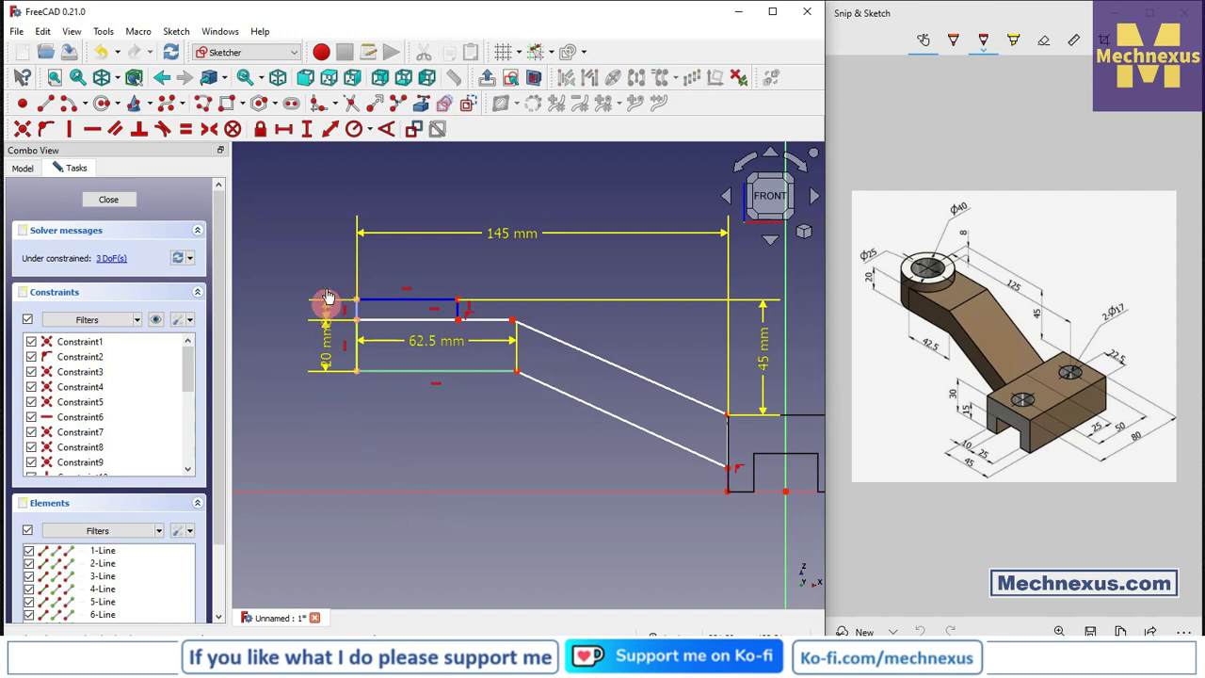
Step: Move the 8 mm label above the sketch and the 20 mm label to its left
{"action": "left_click_drag", "start_coordinate": [326, 298], "coordinate": [328, 236]}
{"action": "left_click_drag", "start_coordinate": [328, 342], "coordinate": [274, 445]}
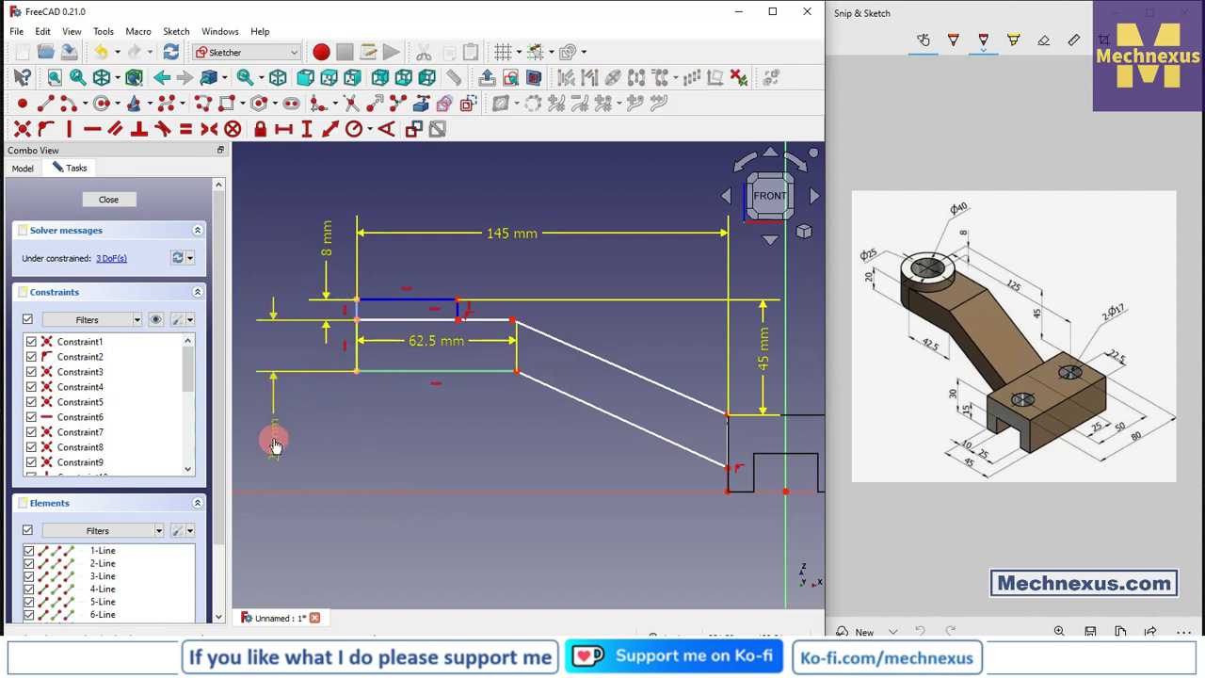
{"action": "scroll", "coordinate": [498, 438], "scroll_direction": "up", "scroll_amount": 1}
{"action": "scroll", "coordinate": [435, 460], "scroll_direction": "down", "scroll_amount": 1}
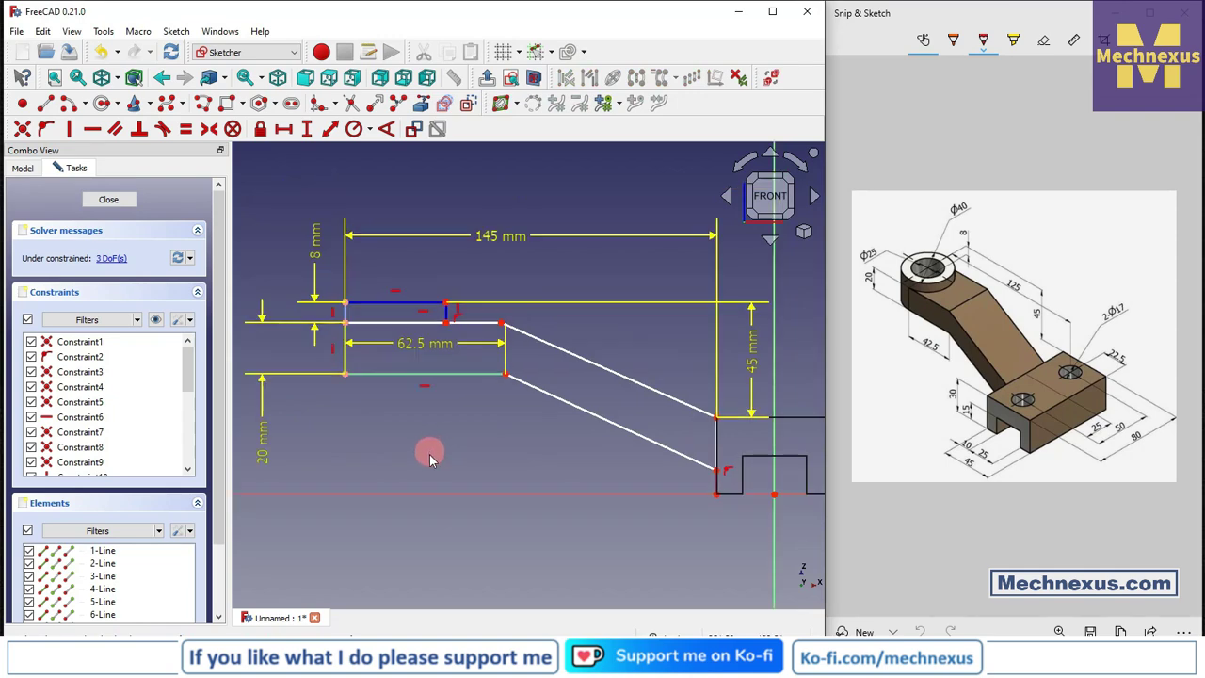
Step: Make the two slanted arm lines parallel
{"action": "left_click", "coordinate": [640, 444]}
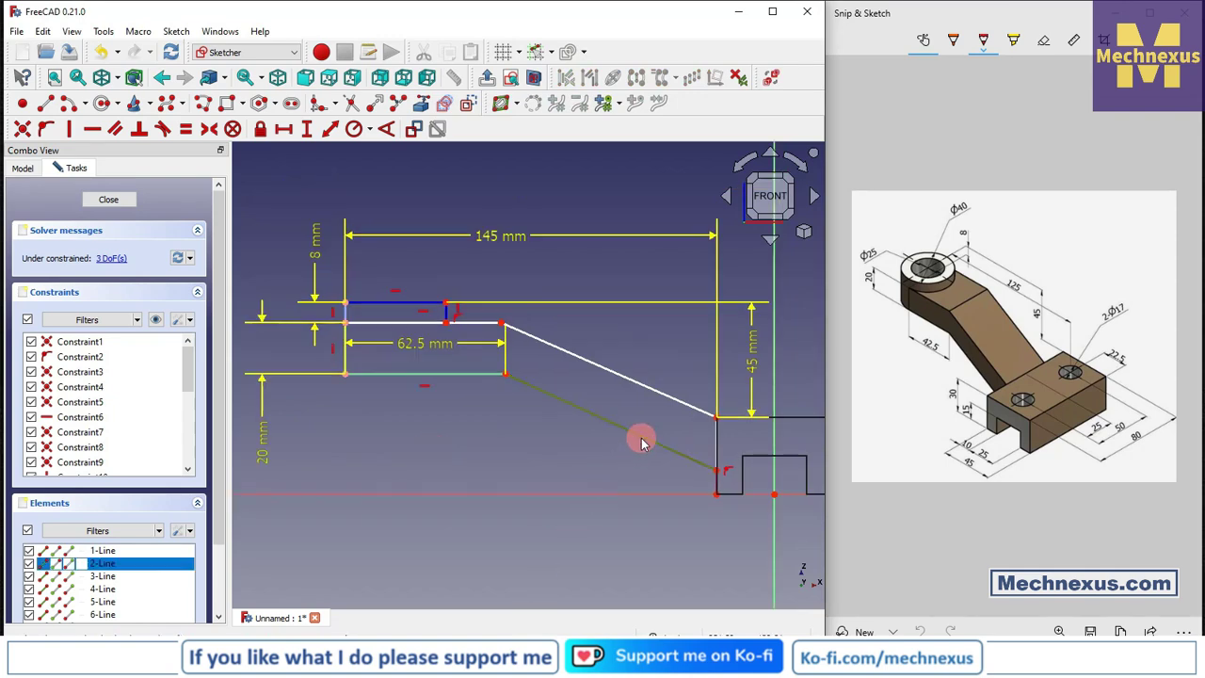
{"action": "left_click", "coordinate": [640, 384]}
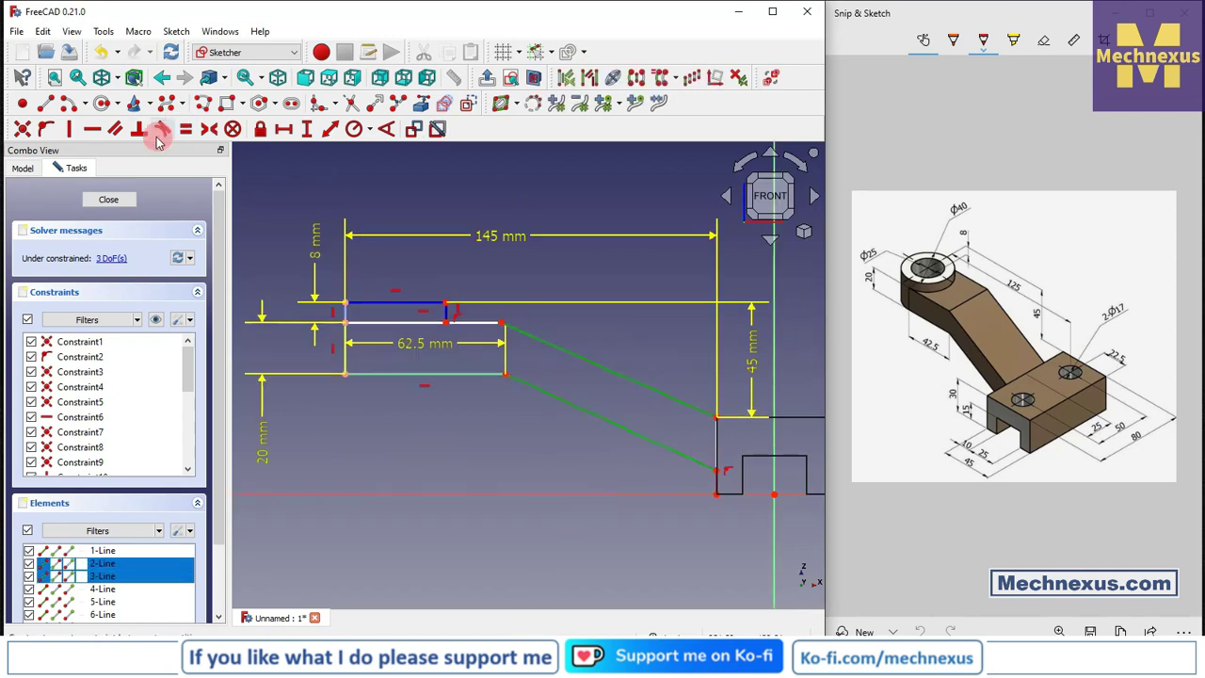
{"action": "left_click", "coordinate": [114, 128]}
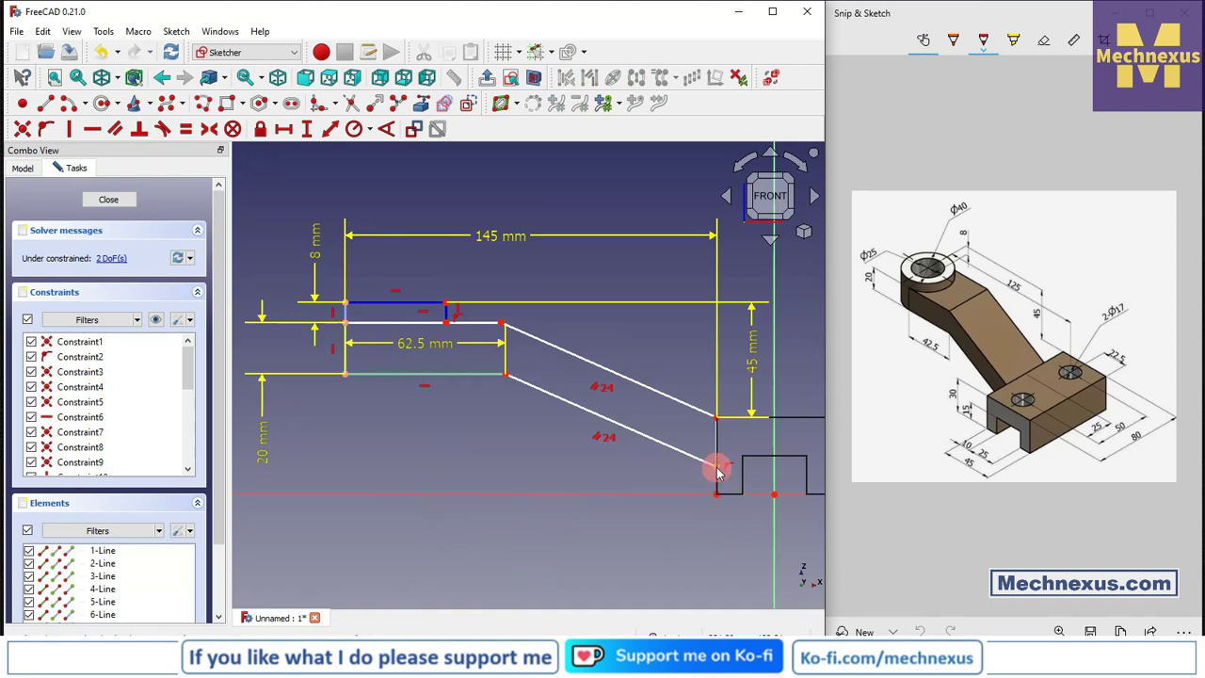
Step: Align the slanted lines' inner ends vertically and move the 62.5 mm dimension below
{"action": "mouse_move", "coordinate": [717, 470]}
{"action": "left_mouse_down"}
{"action": "mouse_move", "coordinate": [712, 511]}
{"action": "mouse_move", "coordinate": [712, 485]}
{"action": "left_mouse_up"}
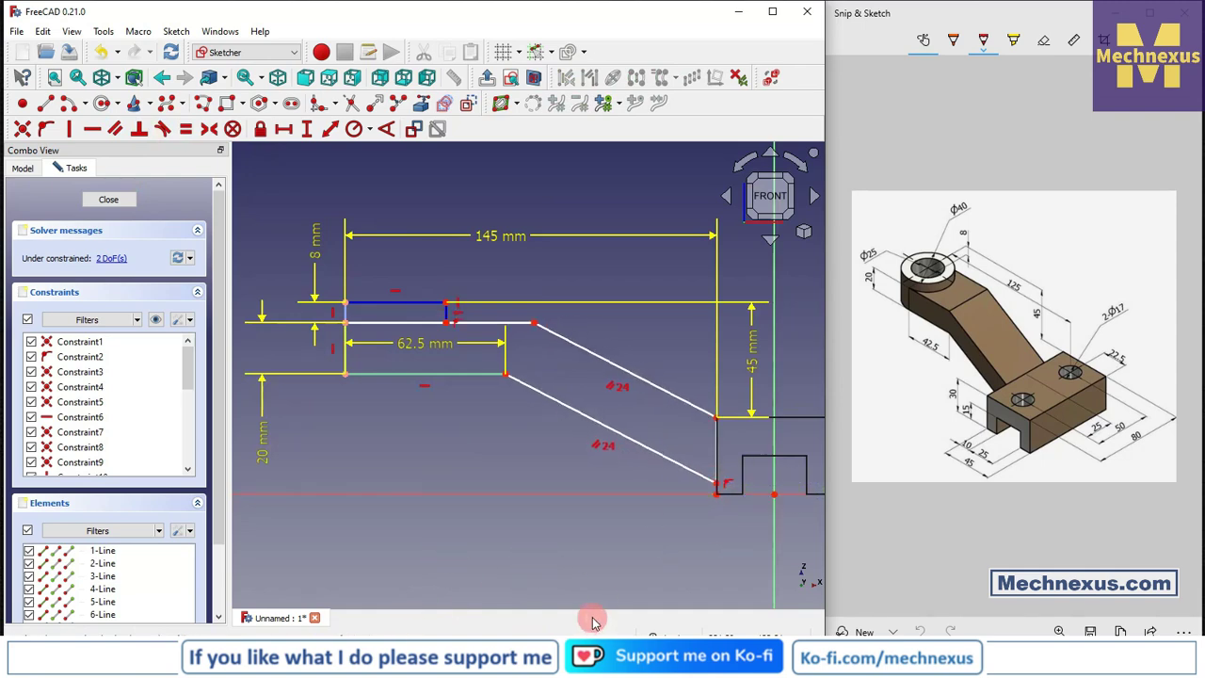
{"action": "left_click", "coordinate": [505, 374]}
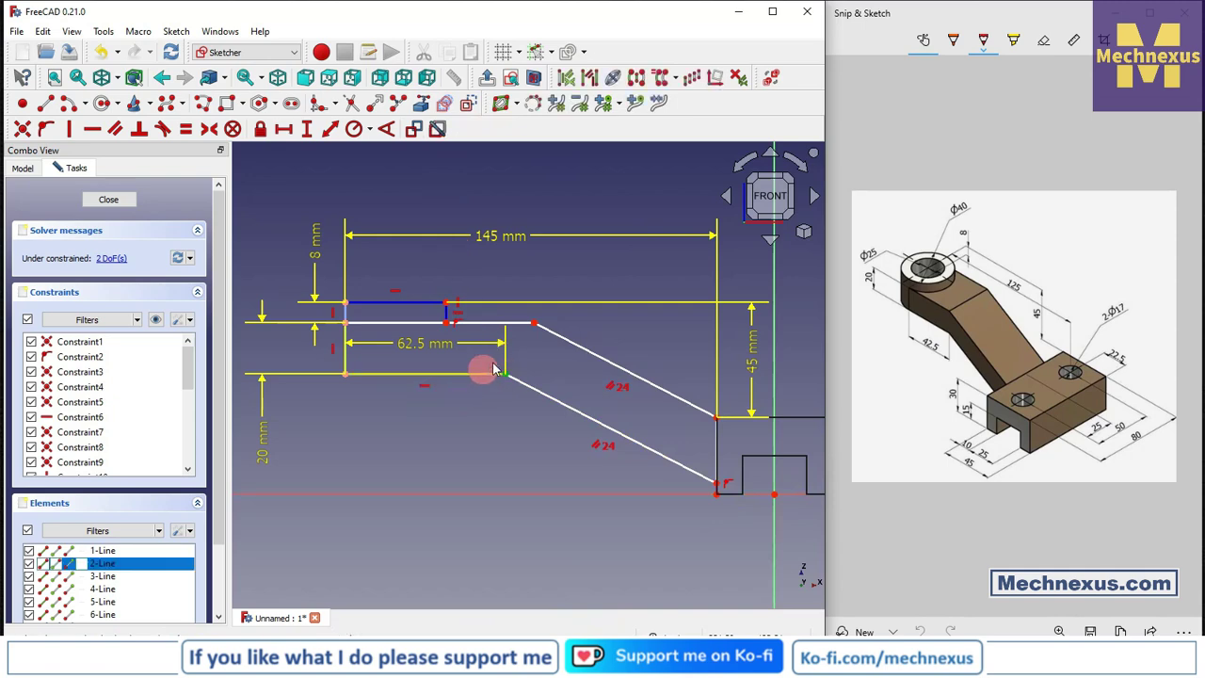
{"action": "left_click", "coordinate": [527, 322]}
{"action": "left_click", "coordinate": [69, 128]}
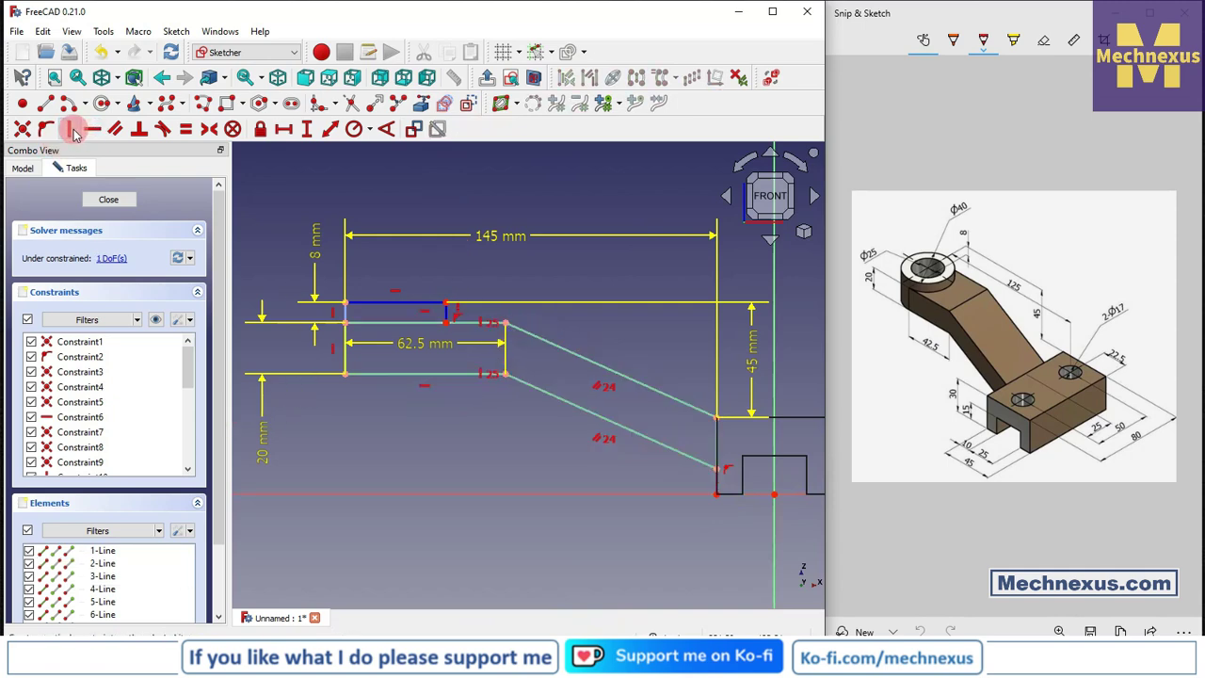
{"action": "scroll", "coordinate": [395, 349], "scroll_direction": "up", "scroll_amount": 1}
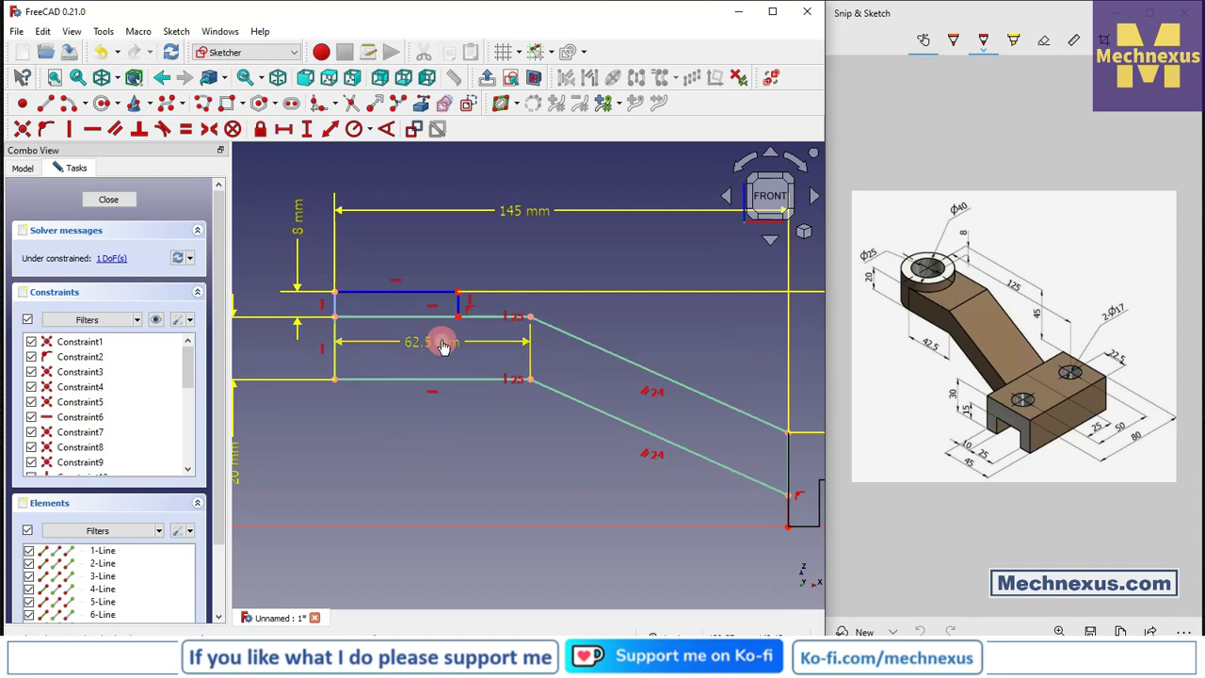
{"action": "left_click_drag", "start_coordinate": [441, 343], "coordinate": [431, 445]}
{"action": "scroll", "coordinate": [431, 451], "scroll_direction": "down", "scroll_amount": 3}
Step: Close Sketch001 and zoom out to see the arm outline beside the base block
{"action": "mouse_move", "coordinate": [443, 457]}
{"action": "middle_mouse_down"}
{"action": "mouse_move", "coordinate": [357, 499]}
{"action": "mouse_move", "coordinate": [421, 461]}
{"action": "mouse_move", "coordinate": [436, 486]}
{"action": "middle_mouse_up"}
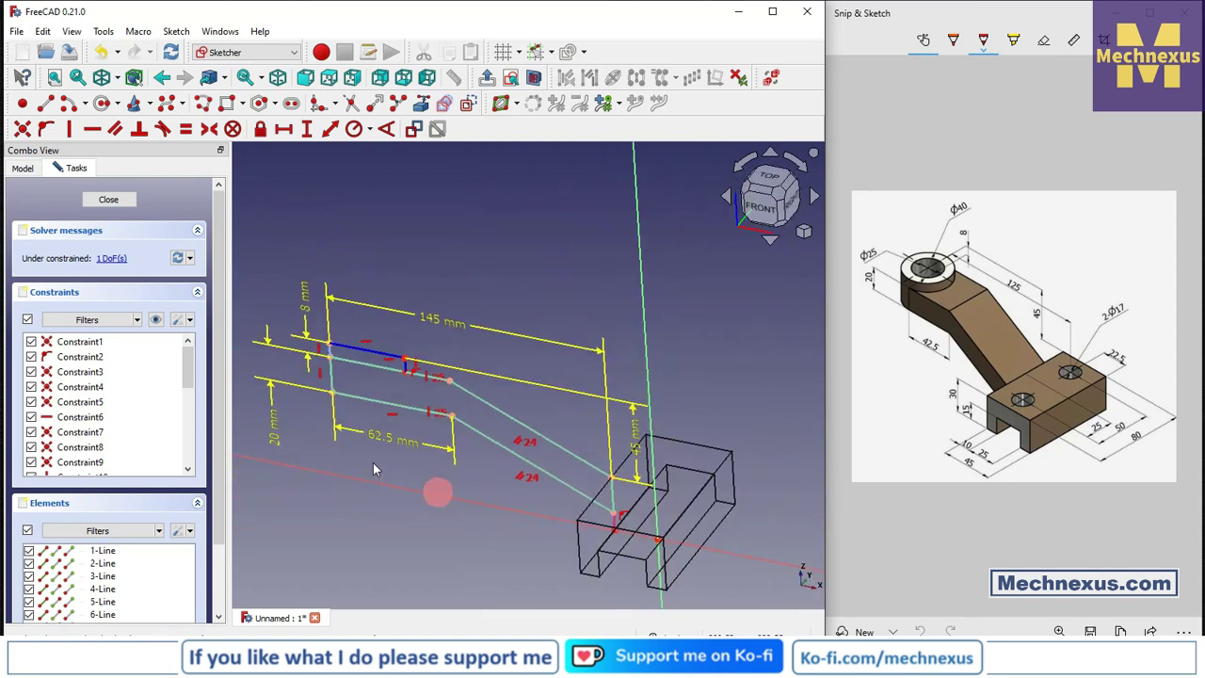
{"action": "left_click", "coordinate": [115, 199]}
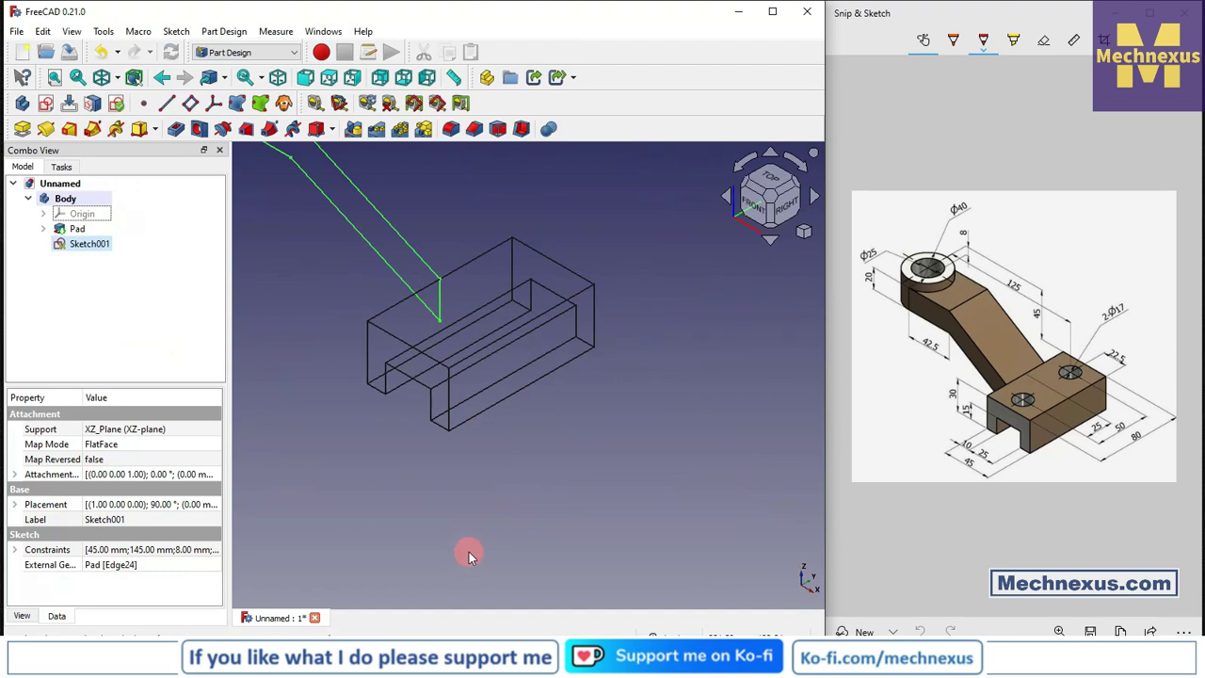
{"action": "scroll", "coordinate": [553, 485], "scroll_direction": "down", "scroll_amount": 3}
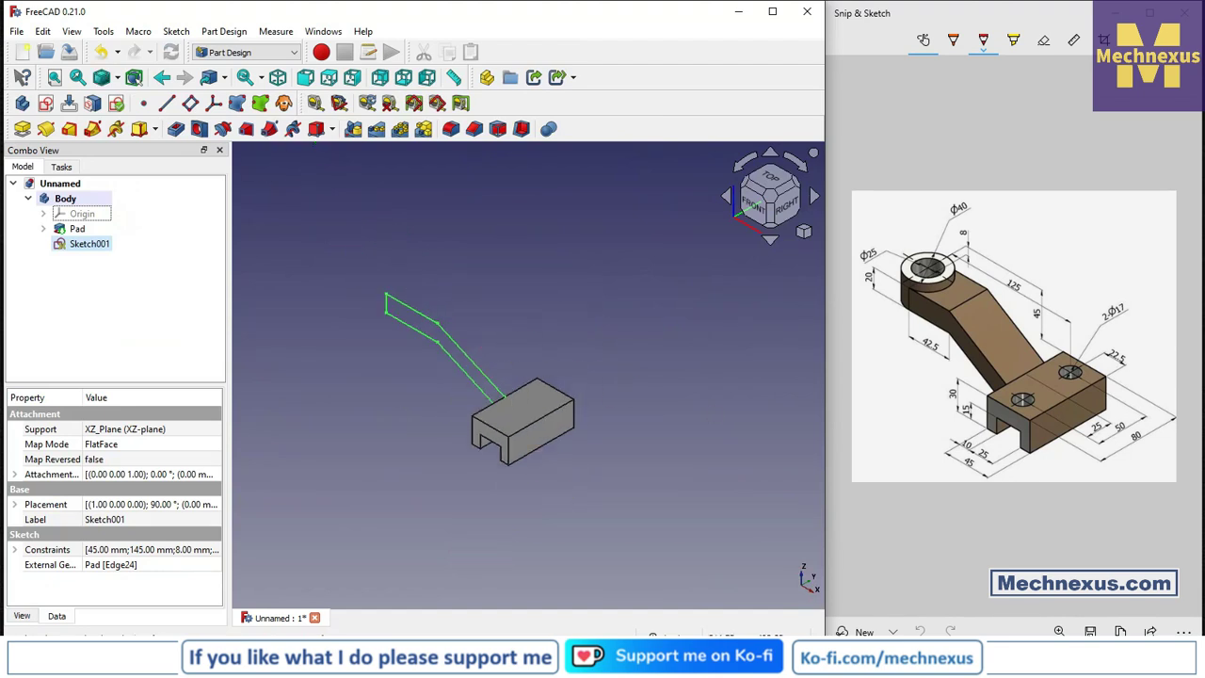
{"action": "key", "text": "alt+Tab"}
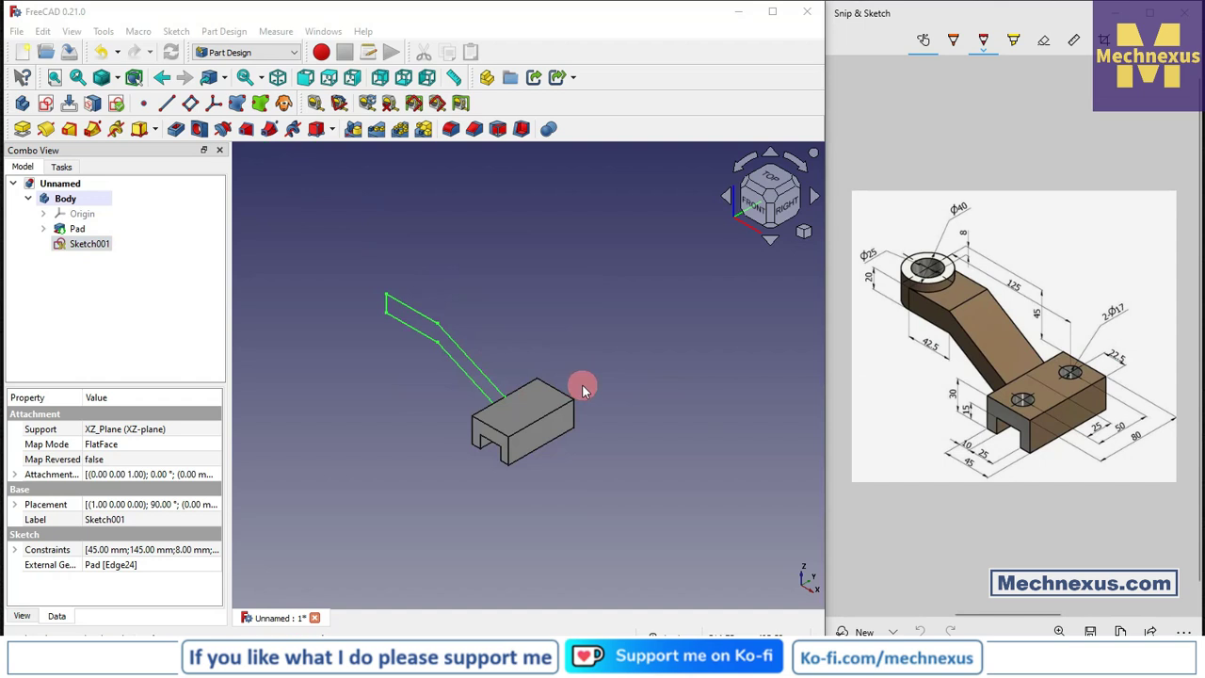
Step: Pad Sketch001 40 mm symmetric to its plane, creating Pad001
{"action": "left_click", "coordinate": [24, 129]}
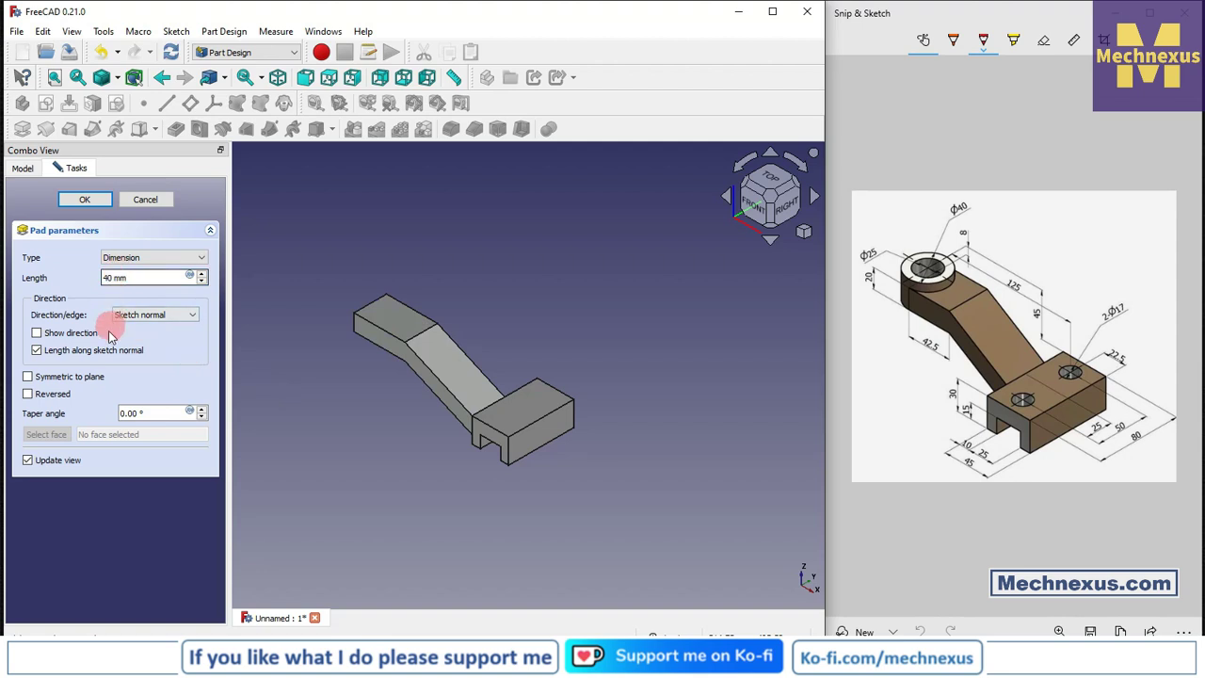
{"action": "left_click", "coordinate": [28, 376]}
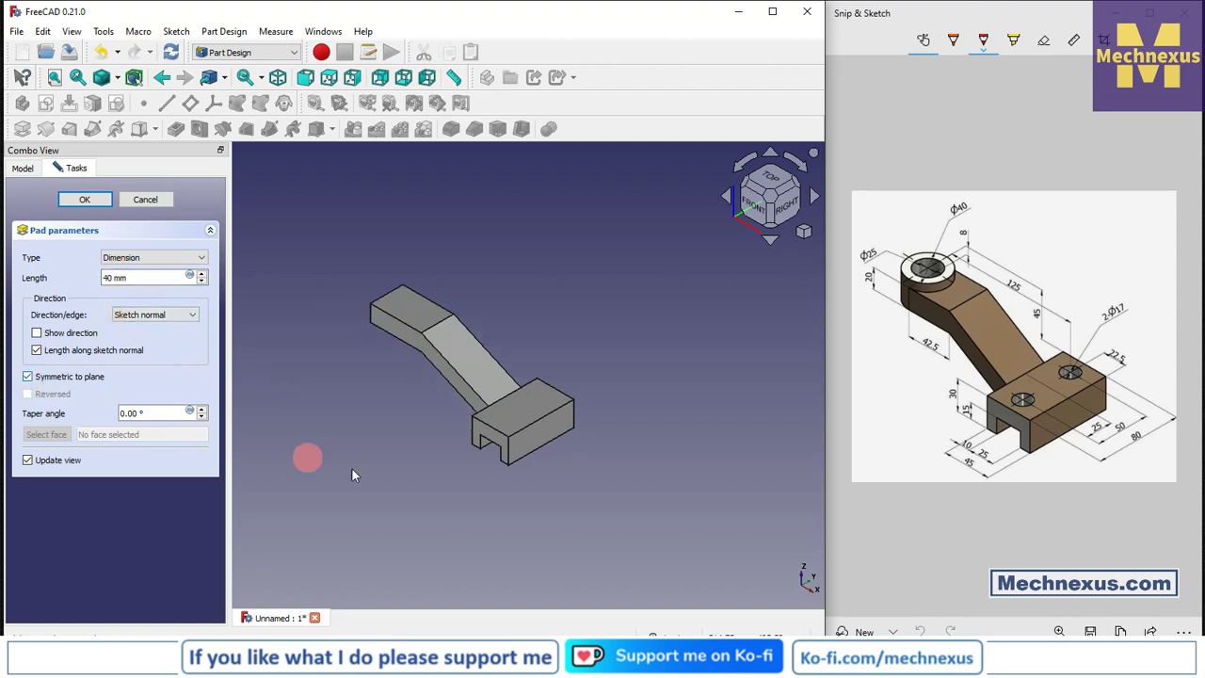
{"action": "left_click", "coordinate": [90, 201]}
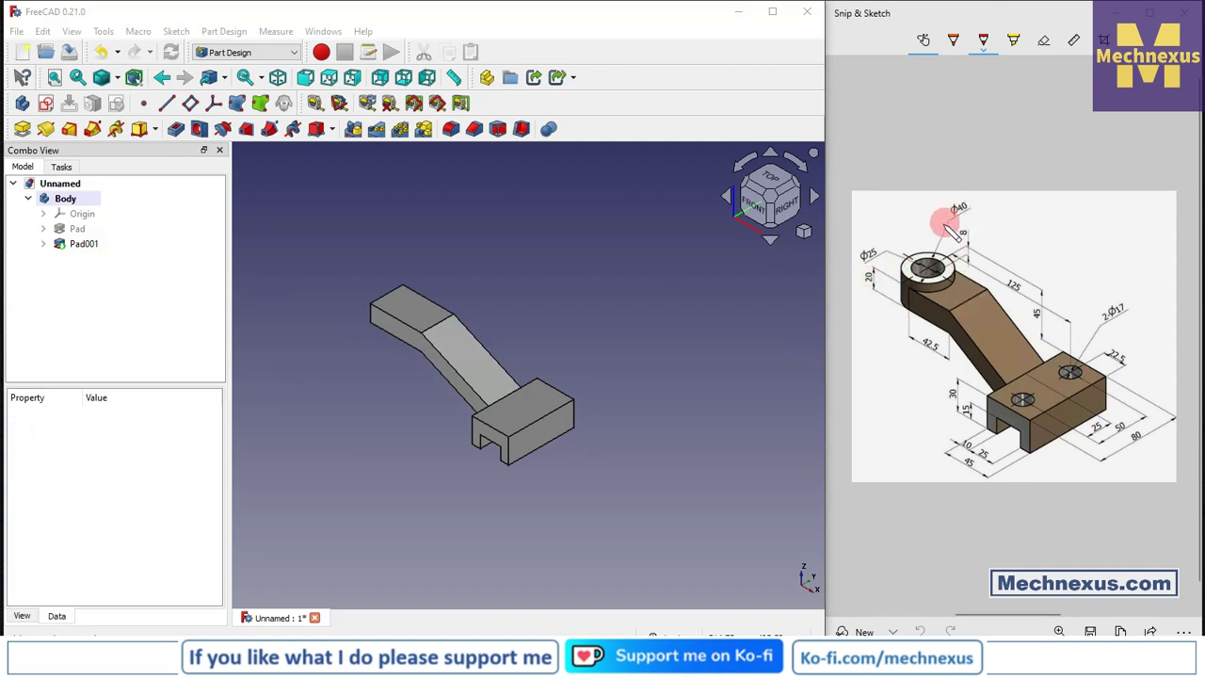
{"action": "scroll", "coordinate": [377, 299], "scroll_direction": "up", "scroll_amount": 3}
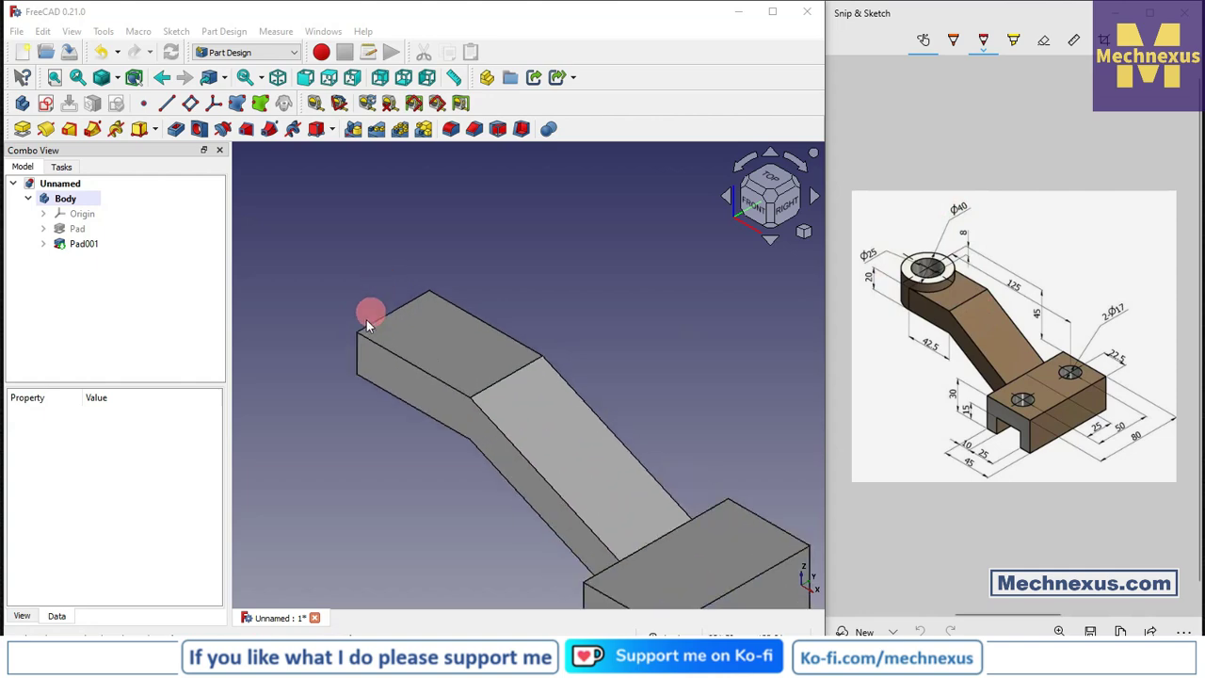
{"action": "middle_click_drag", "start_coordinate": [371, 310], "coordinate": [457, 430]}
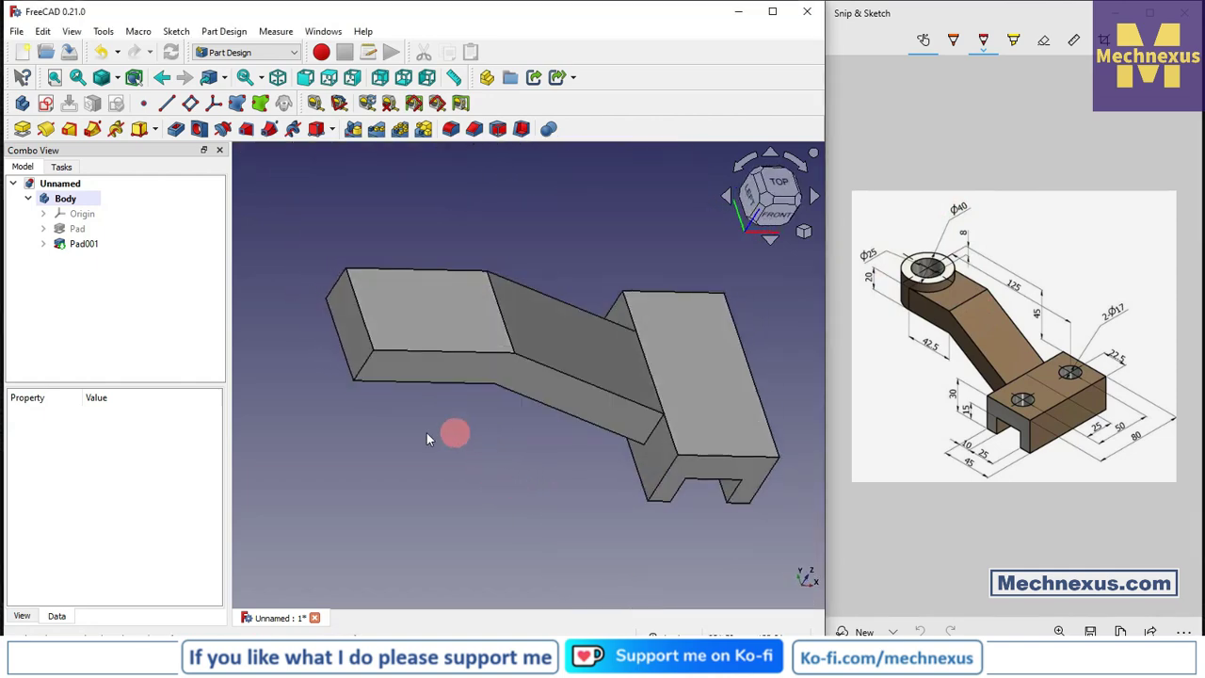
Step: Fillet the arm end's two short edges, Edge29 and Edge35, with radius 19.99 mm
{"action": "left_click", "coordinate": [450, 129]}
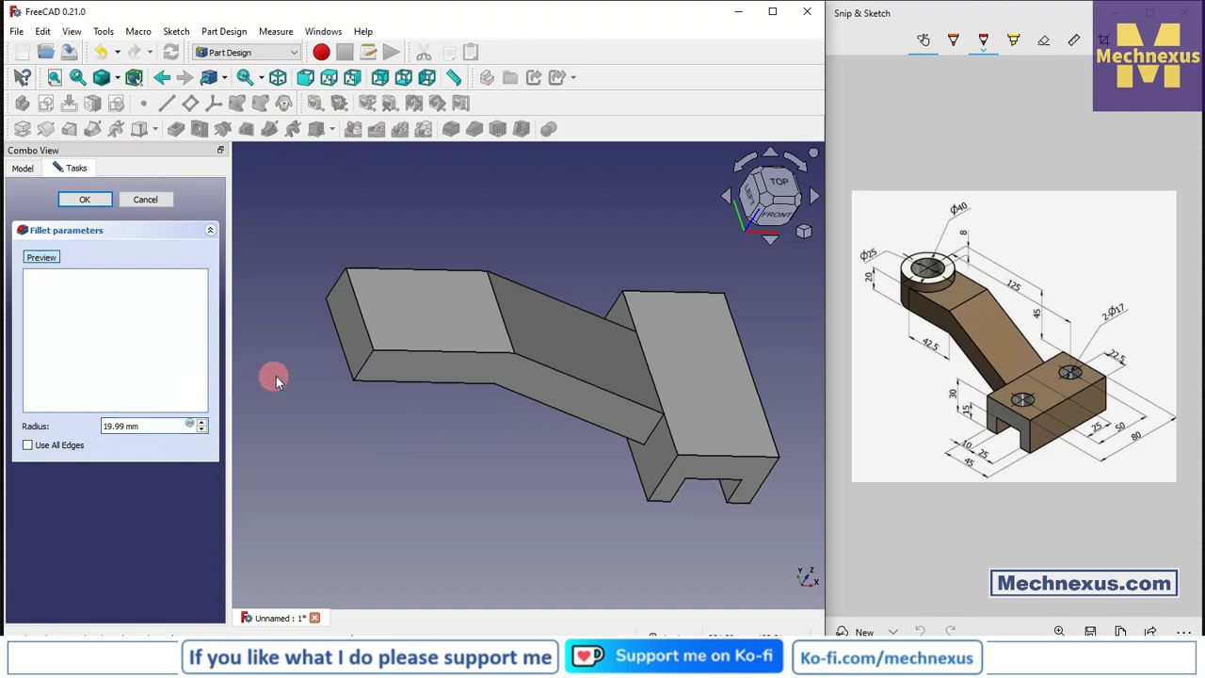
{"action": "left_click", "coordinate": [367, 363]}
{"action": "left_click", "coordinate": [54, 266]}
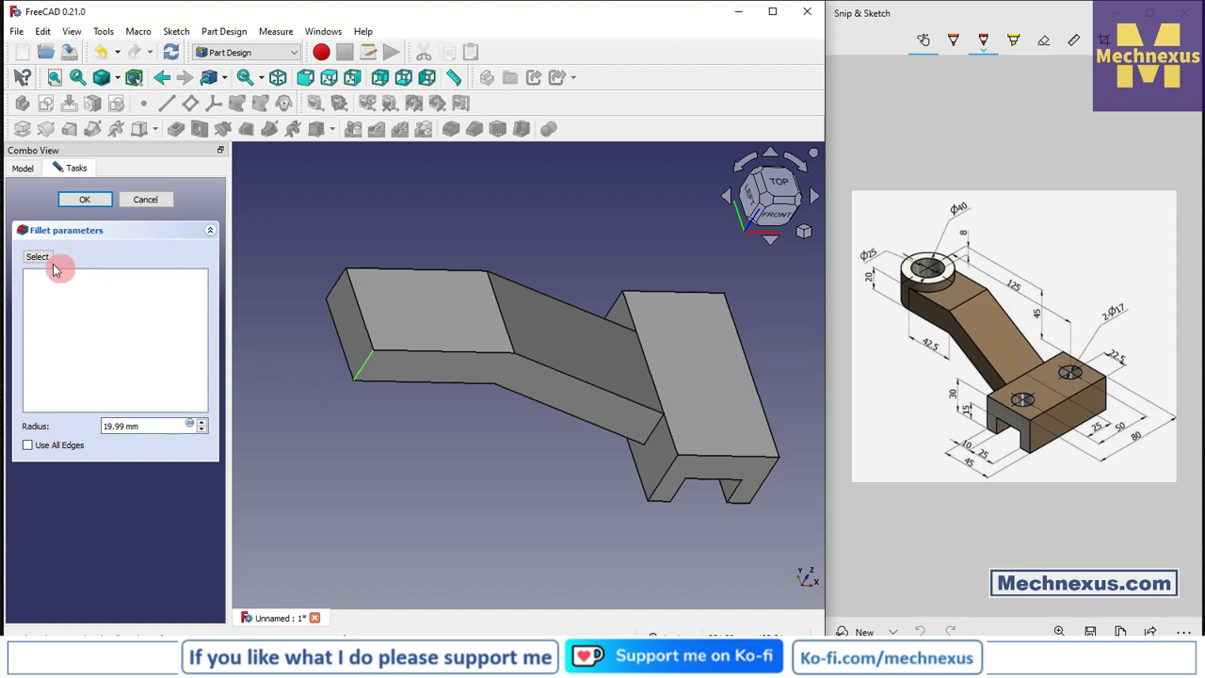
{"action": "left_click", "coordinate": [365, 365]}
{"action": "left_click", "coordinate": [337, 284]}
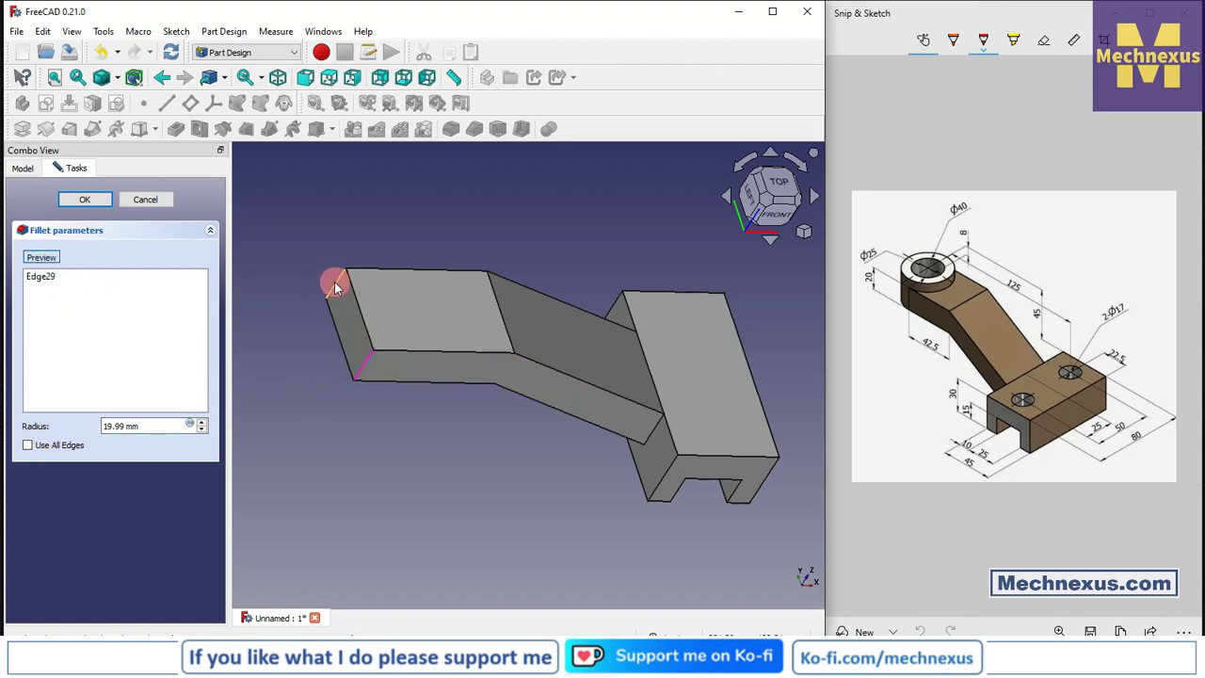
{"action": "left_click", "coordinate": [76, 201]}
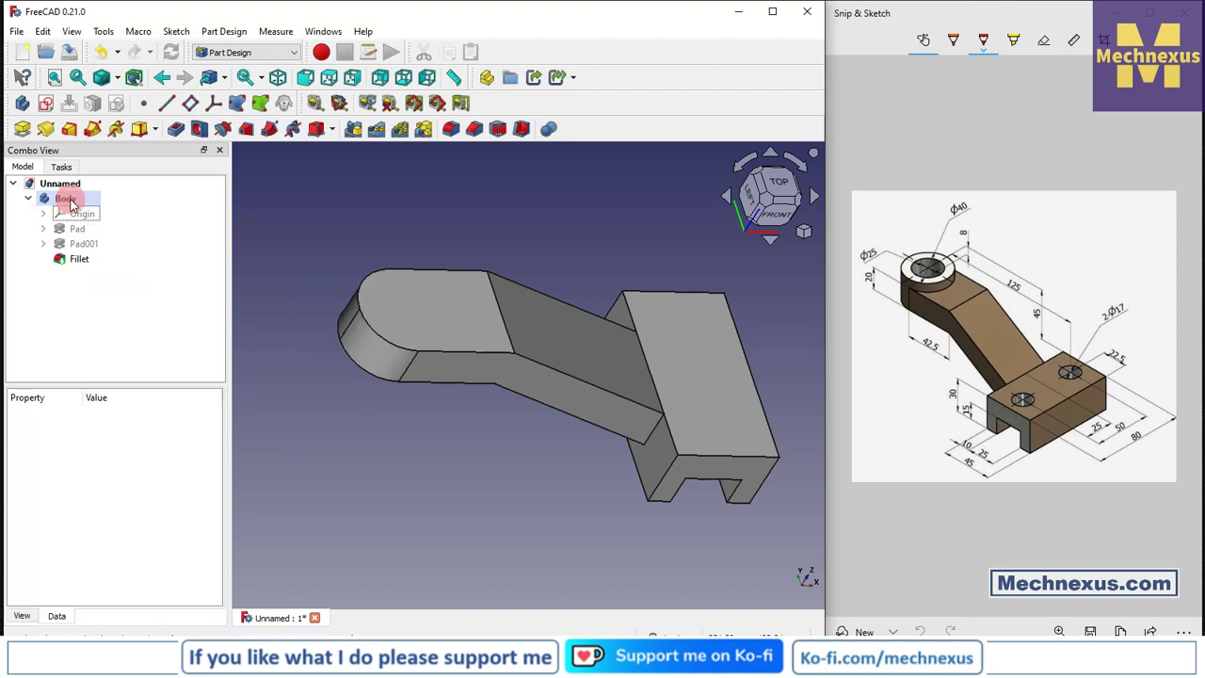
{"action": "key", "text": "alt+Tab"}
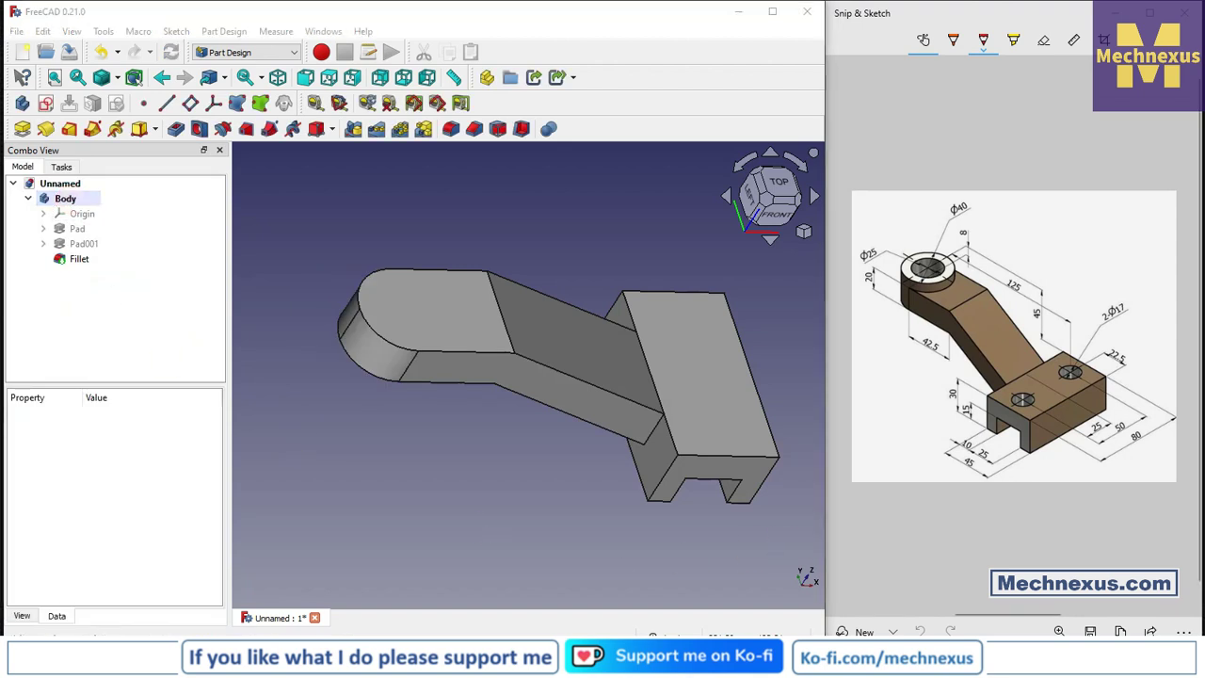
{"action": "left_click_drag", "start_coordinate": [439, 442], "coordinate": [382, 424]}
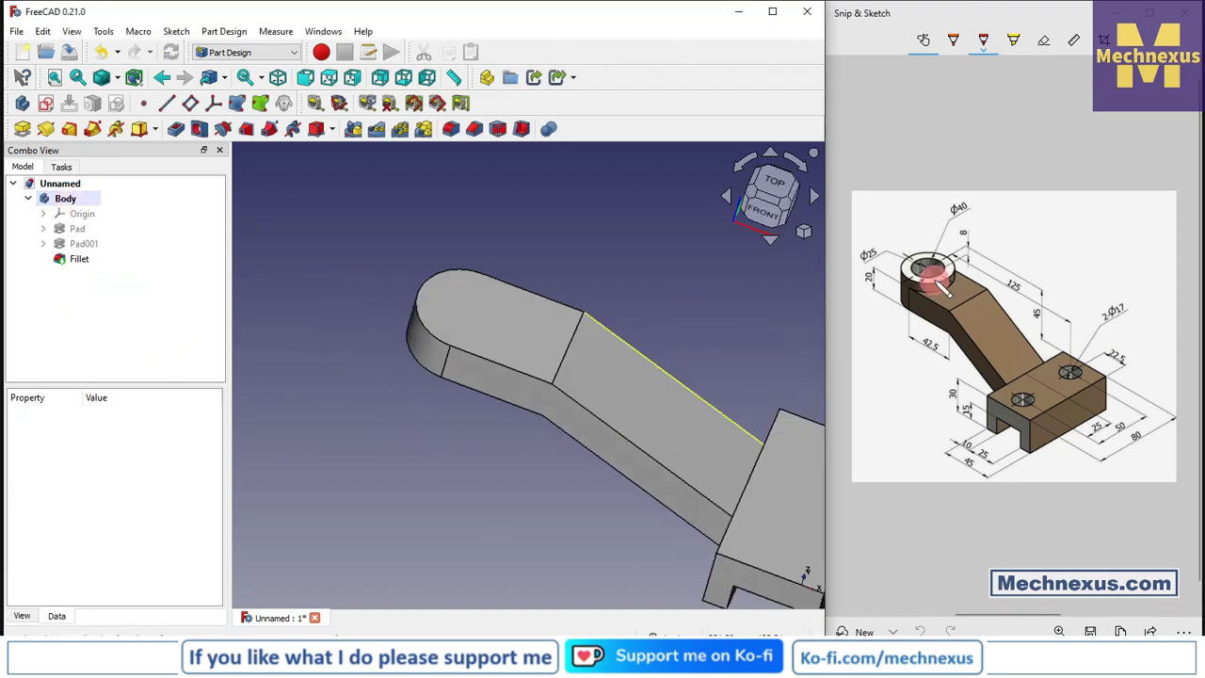
{"action": "left_click_drag", "start_coordinate": [417, 478], "coordinate": [414, 476]}
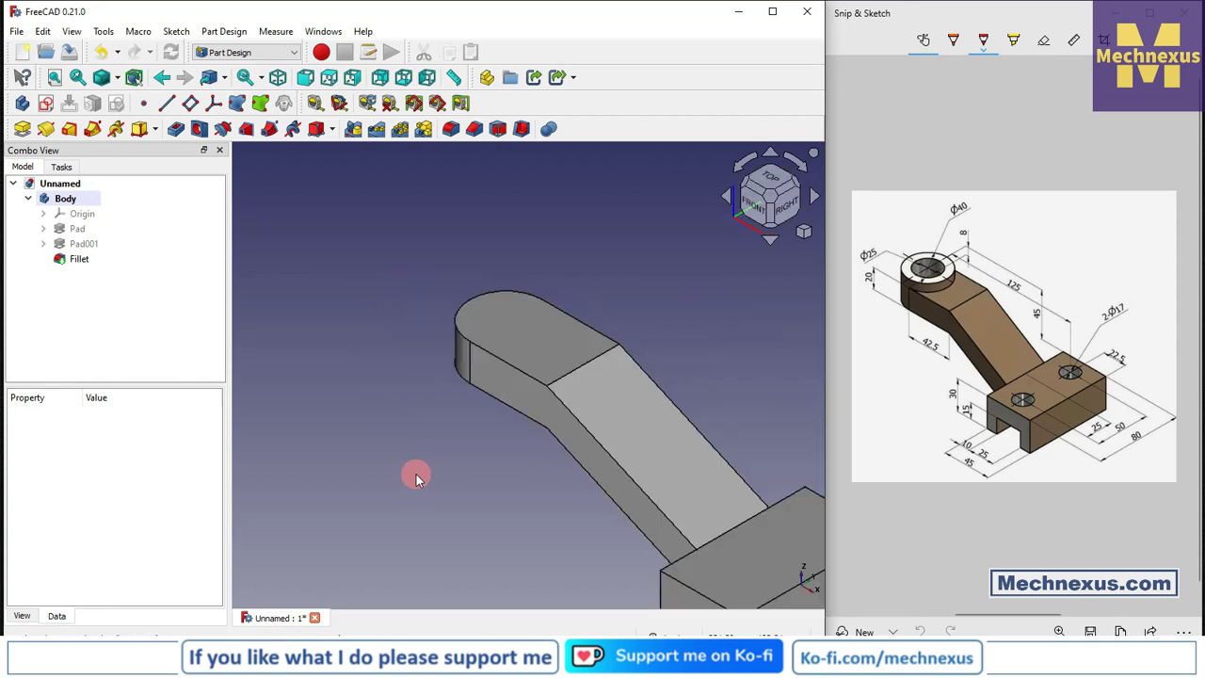
{"action": "scroll", "coordinate": [646, 363], "scroll_direction": "down", "scroll_amount": 3}
{"action": "scroll", "coordinate": [383, 315], "scroll_direction": "up", "scroll_amount": 2}
Step: In isometric view, bring the rounded end's arc into the sketch as external geometry
{"action": "left_click", "coordinate": [383, 315]}
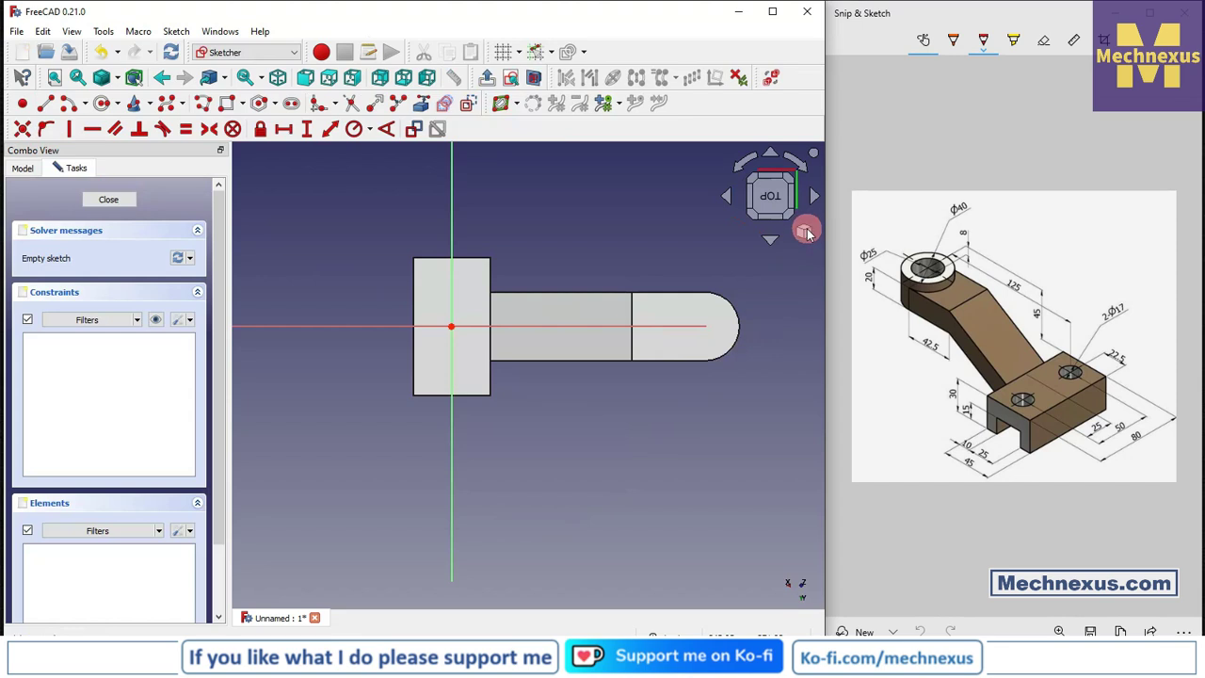
{"action": "left_click", "coordinate": [804, 231]}
{"action": "left_click", "coordinate": [828, 269]}
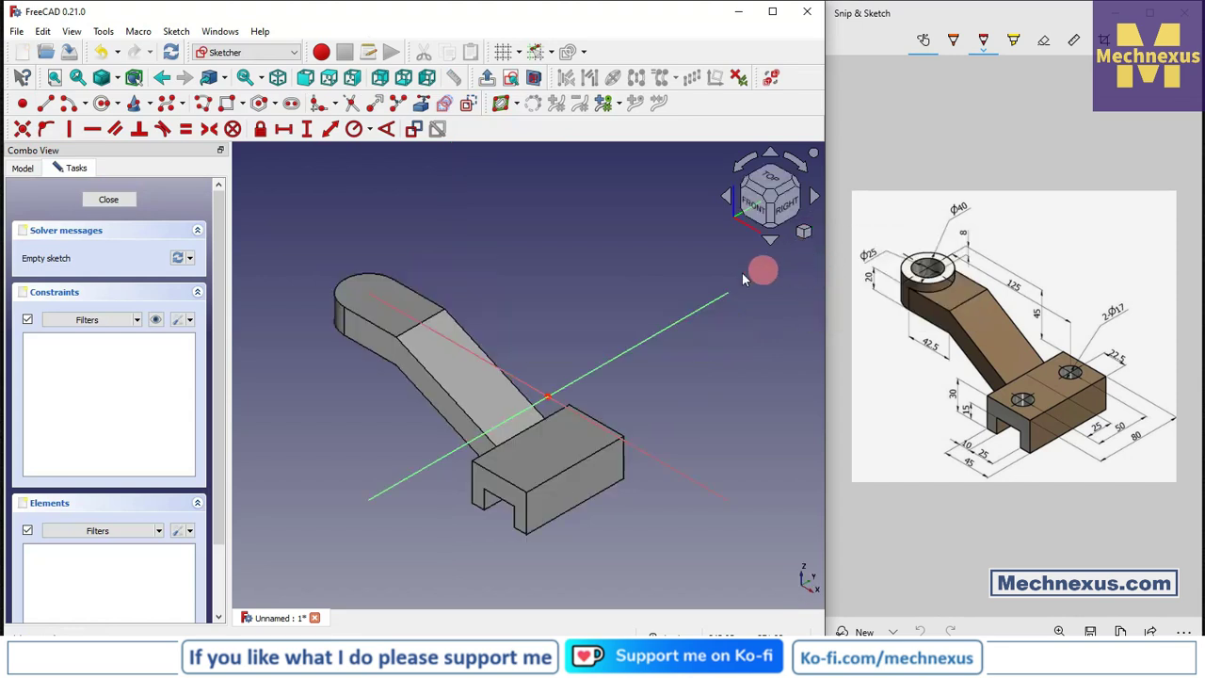
{"action": "left_click", "coordinate": [421, 105]}
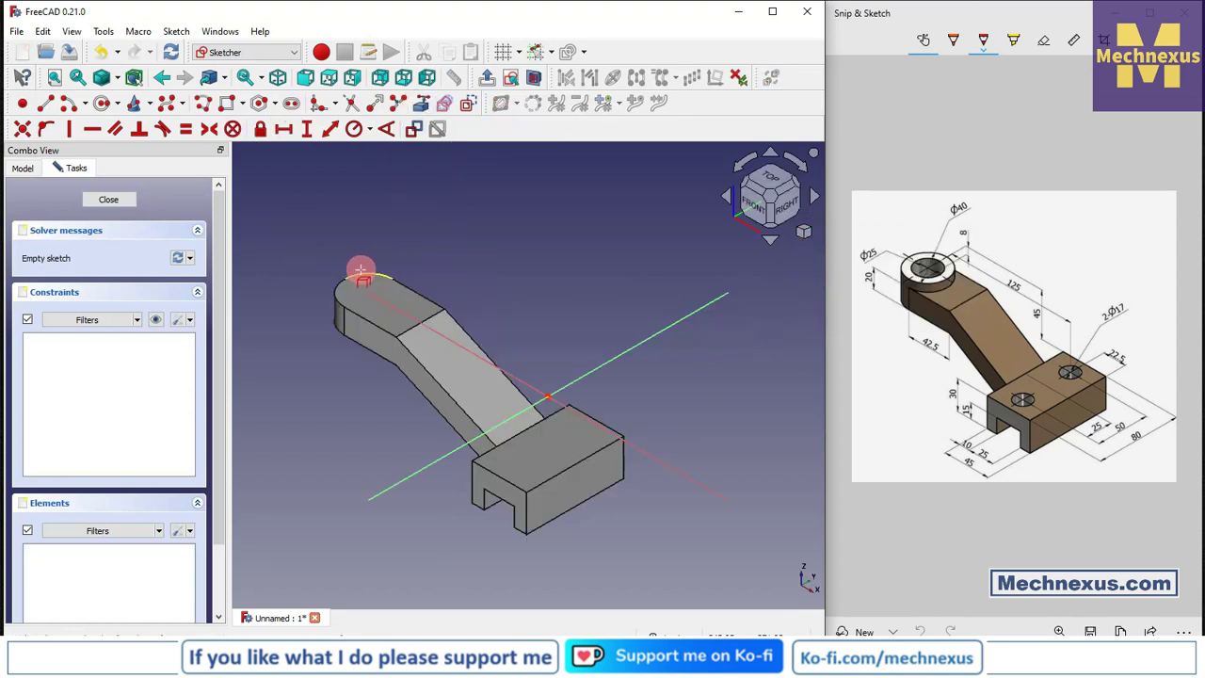
{"action": "left_click", "coordinate": [361, 270]}
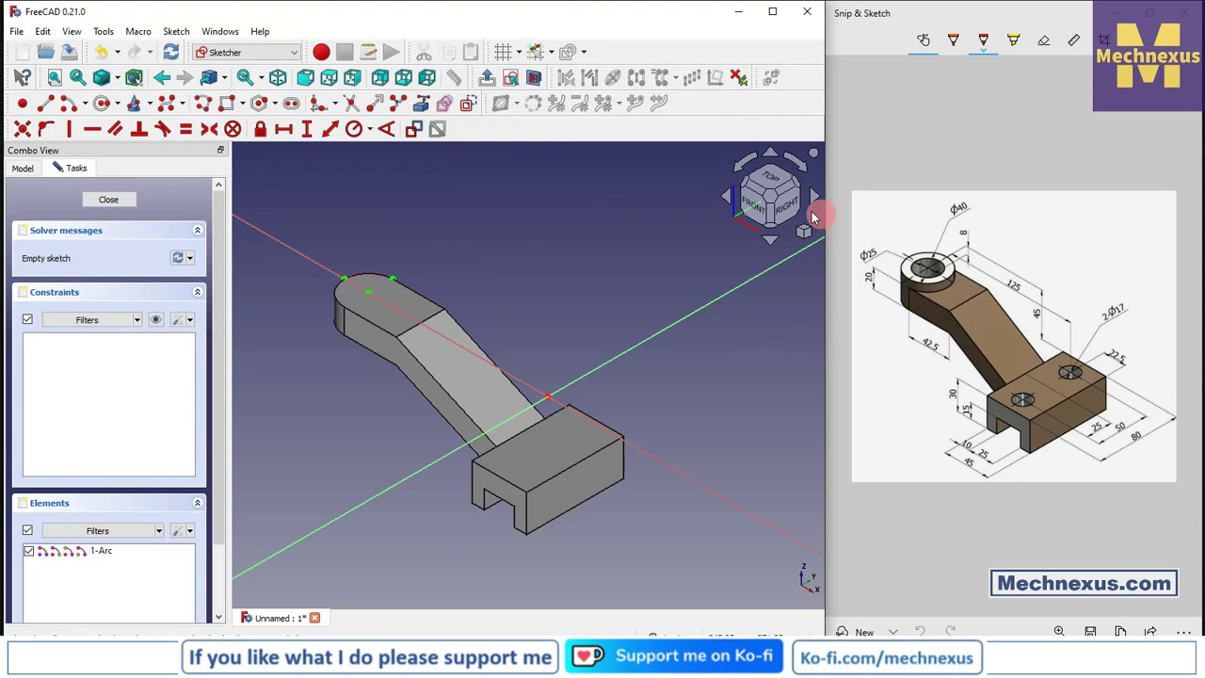
Step: Draw a circle matching the rounded end's arc in top view and close Sketch002
{"action": "left_click", "coordinate": [770, 179]}
{"action": "left_click", "coordinate": [104, 103]}
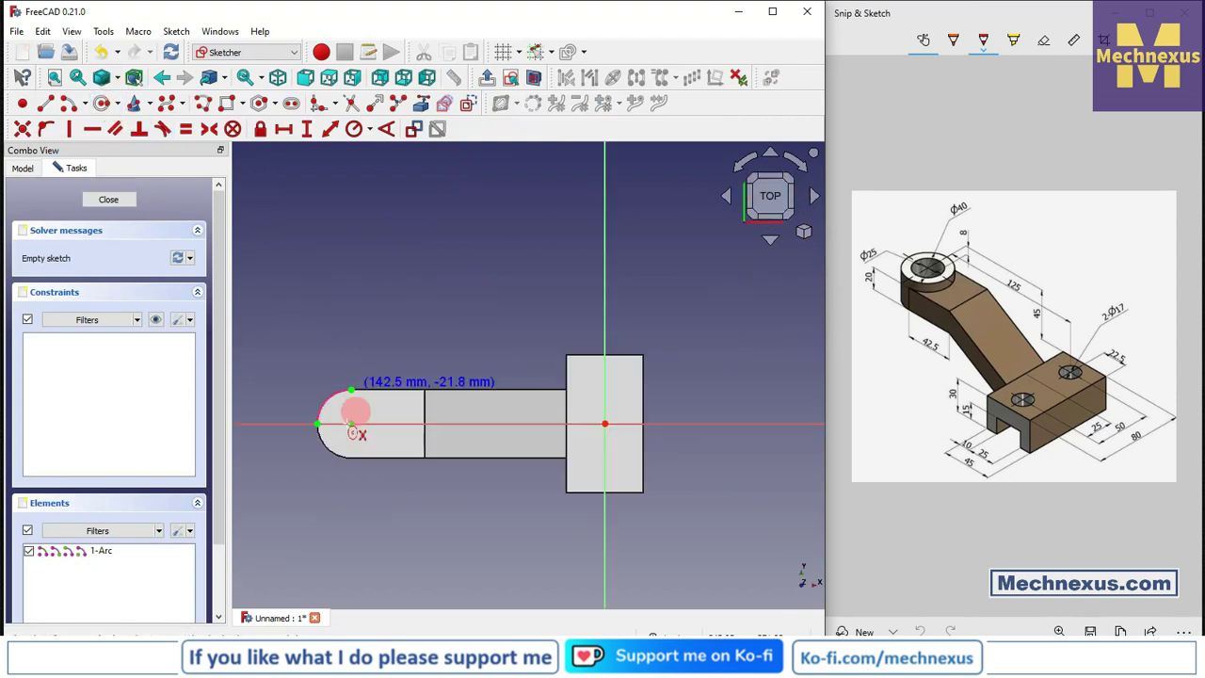
{"action": "left_click", "coordinate": [358, 403]}
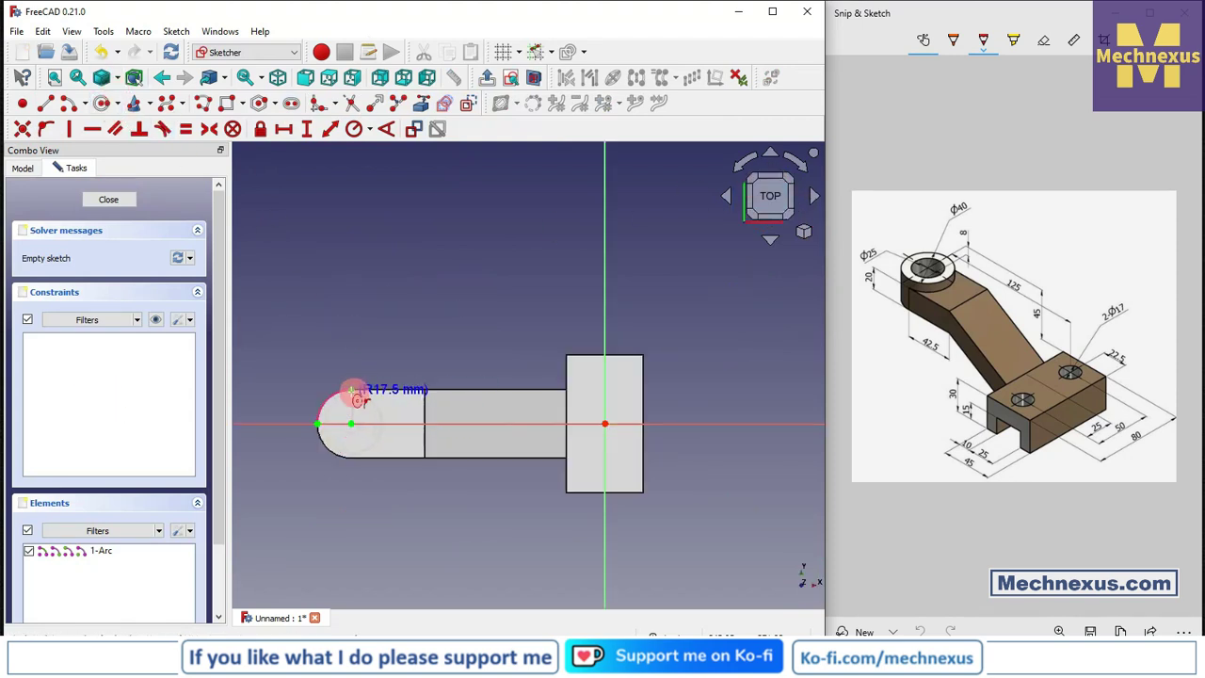
{"action": "left_click", "coordinate": [352, 390]}
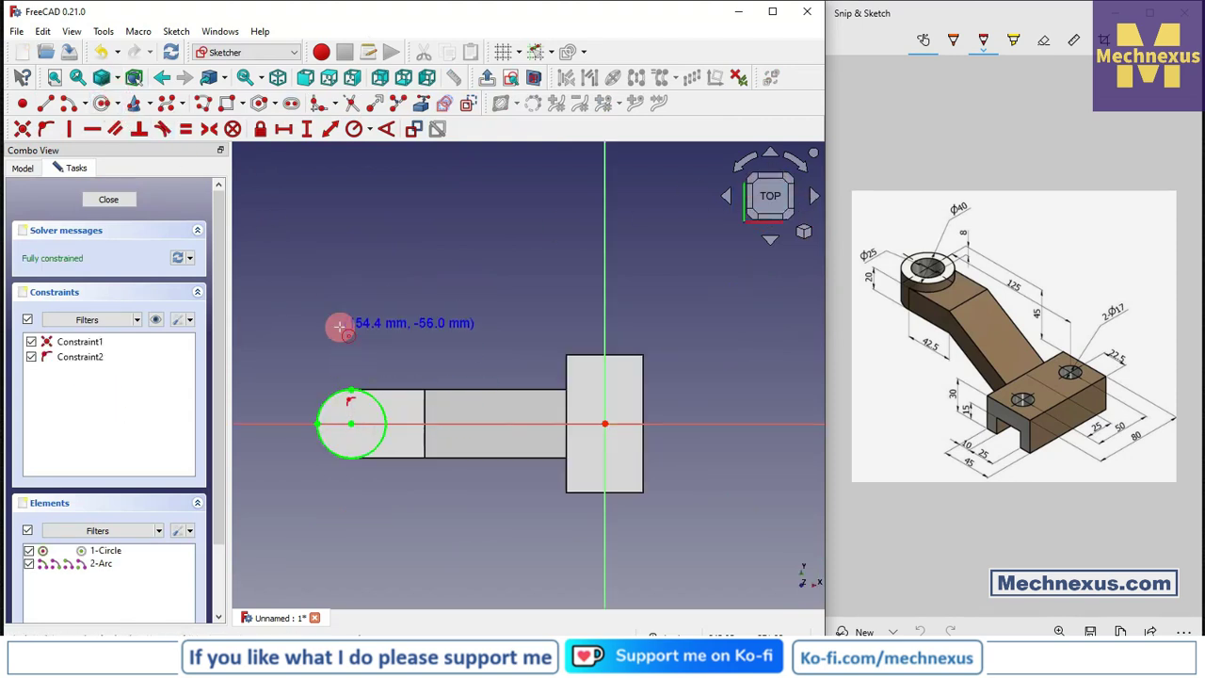
{"action": "left_click", "coordinate": [114, 200]}
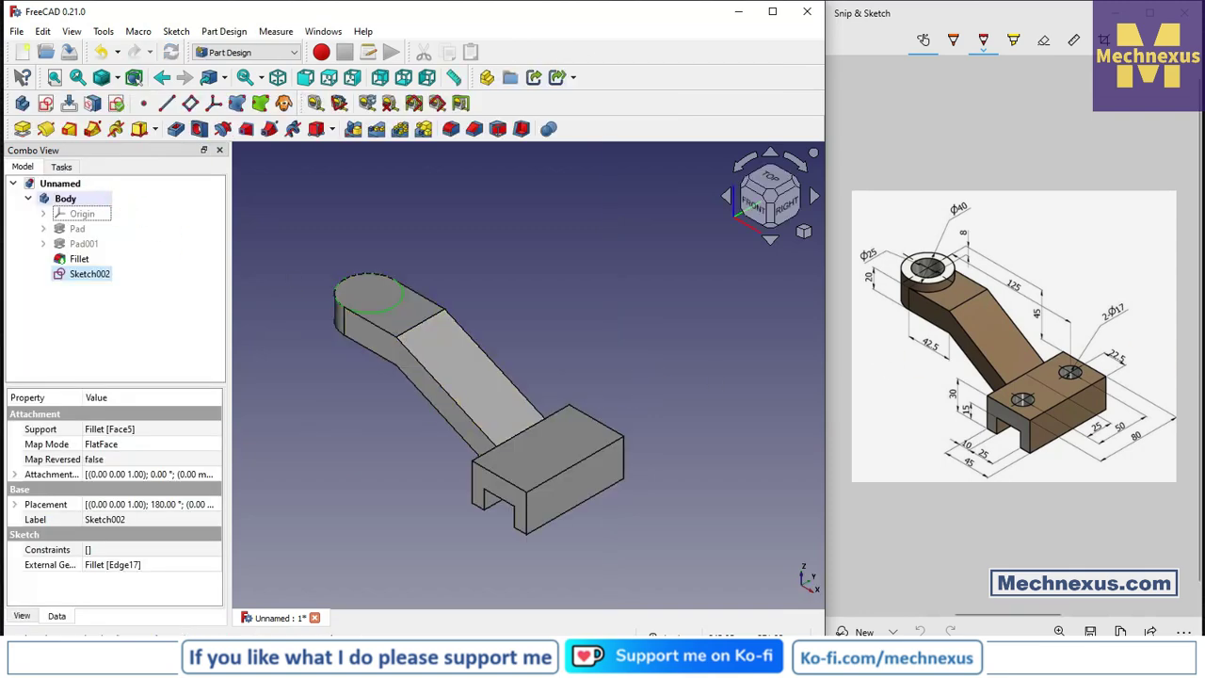
Step: Pad Sketch002's circle 8 mm to form the Pad002 boss
{"action": "key", "text": "alt+Tab"}
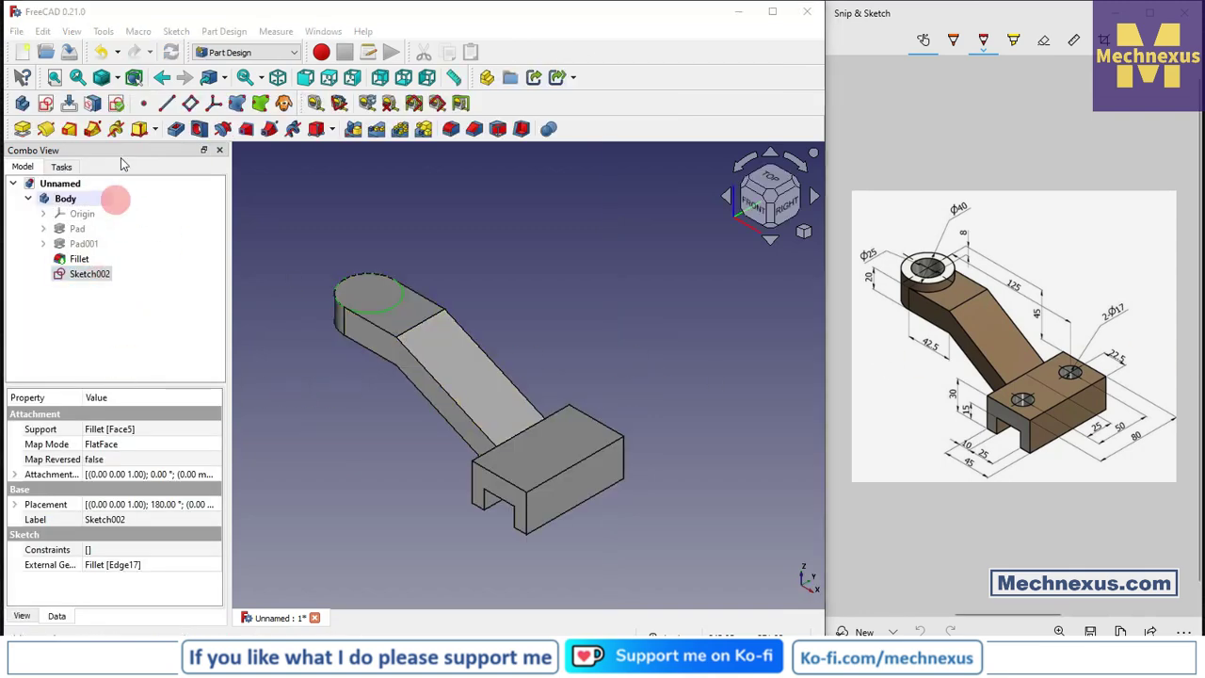
{"action": "left_click", "coordinate": [28, 120]}
{"action": "left_click", "coordinate": [657, 288]}
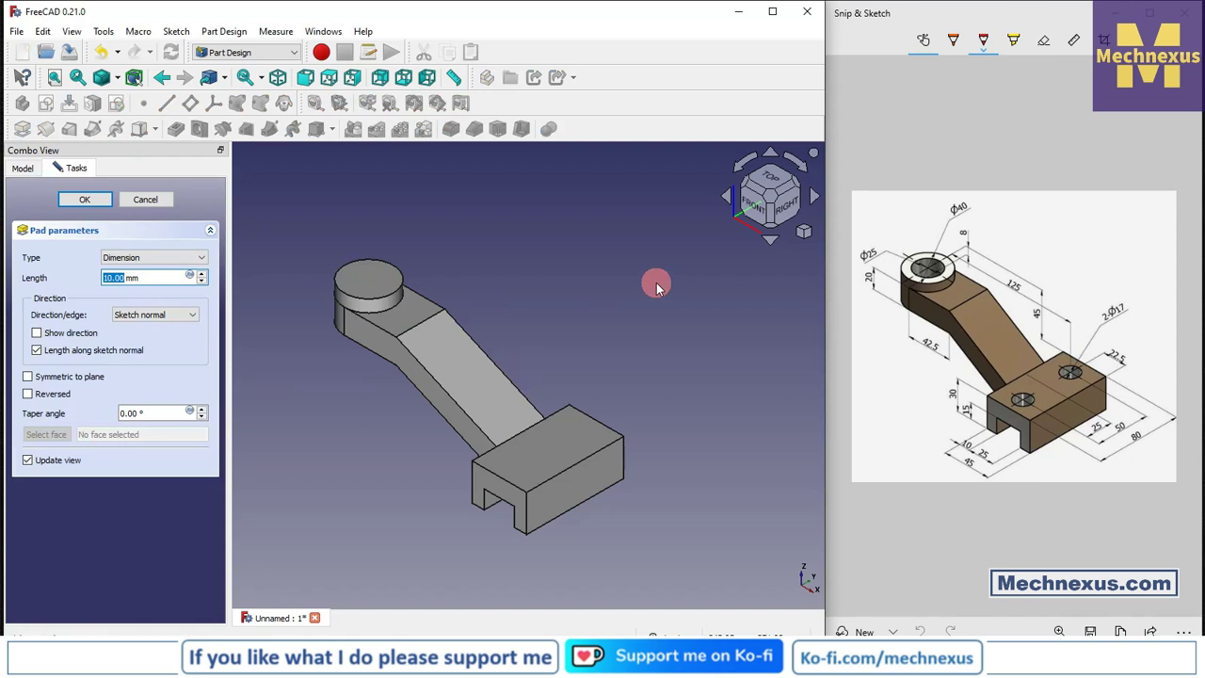
{"action": "type", "text": "8"}
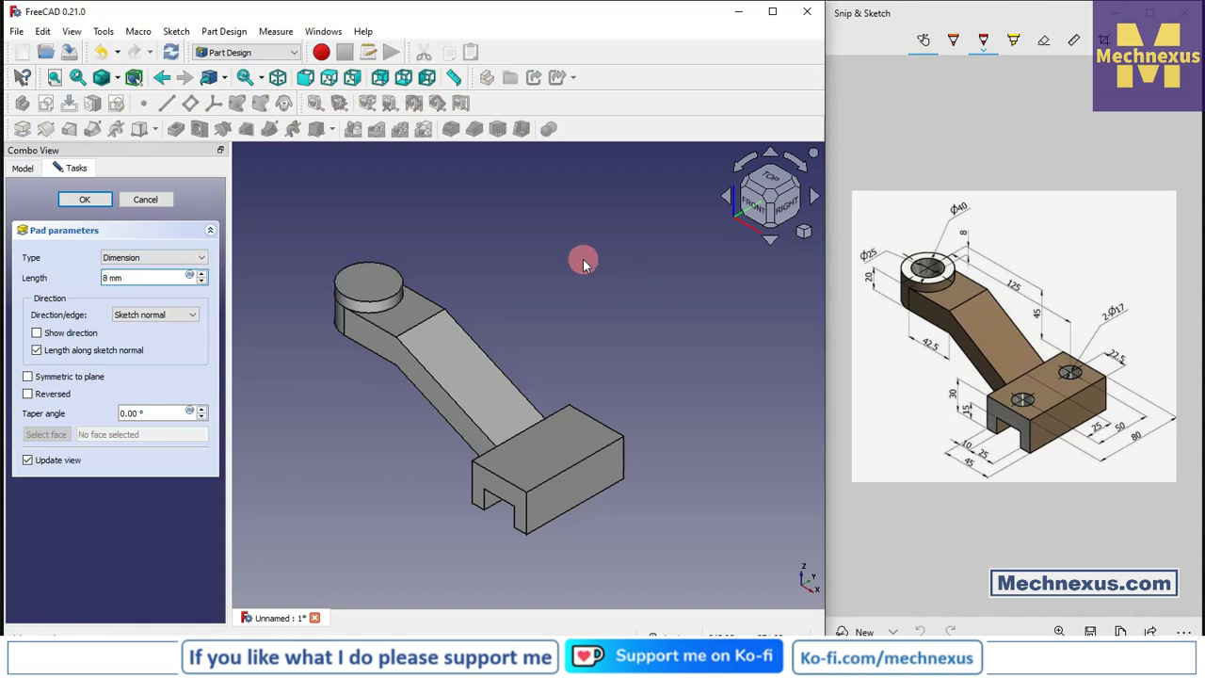
{"action": "left_click", "coordinate": [83, 200]}
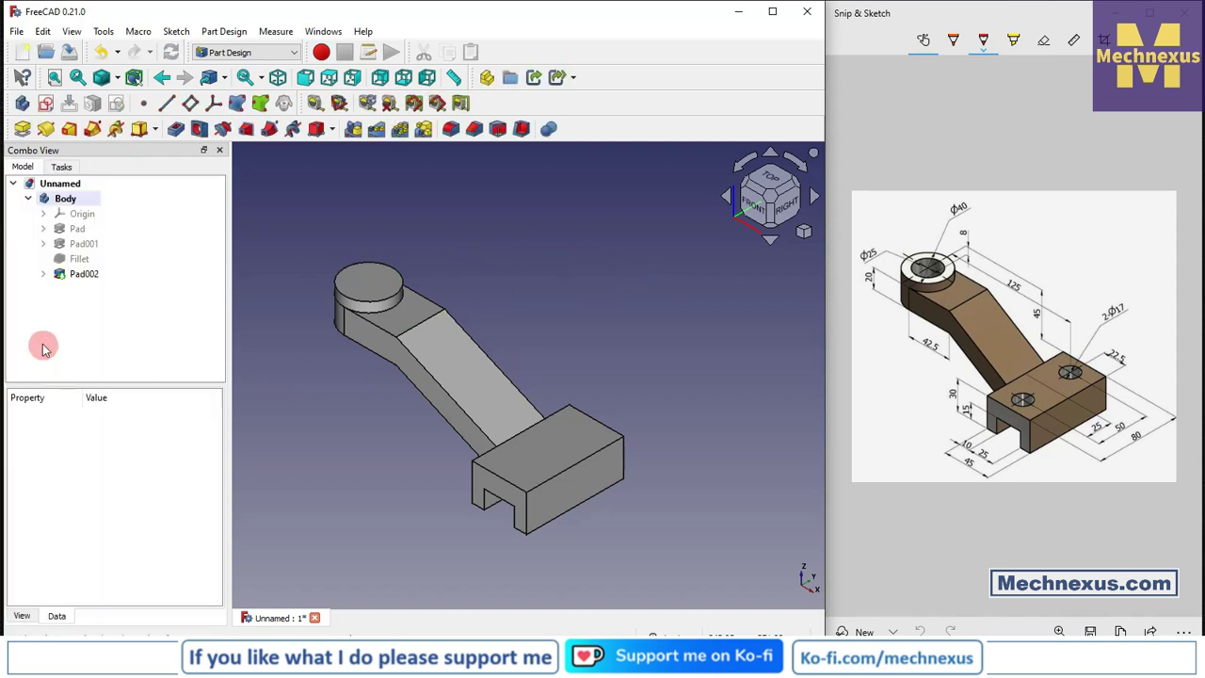
Step: Set Pad002's Refine property to true
{"action": "left_click", "coordinate": [83, 273]}
{"action": "scroll", "coordinate": [122, 557], "scroll_direction": "down", "scroll_amount": 3}
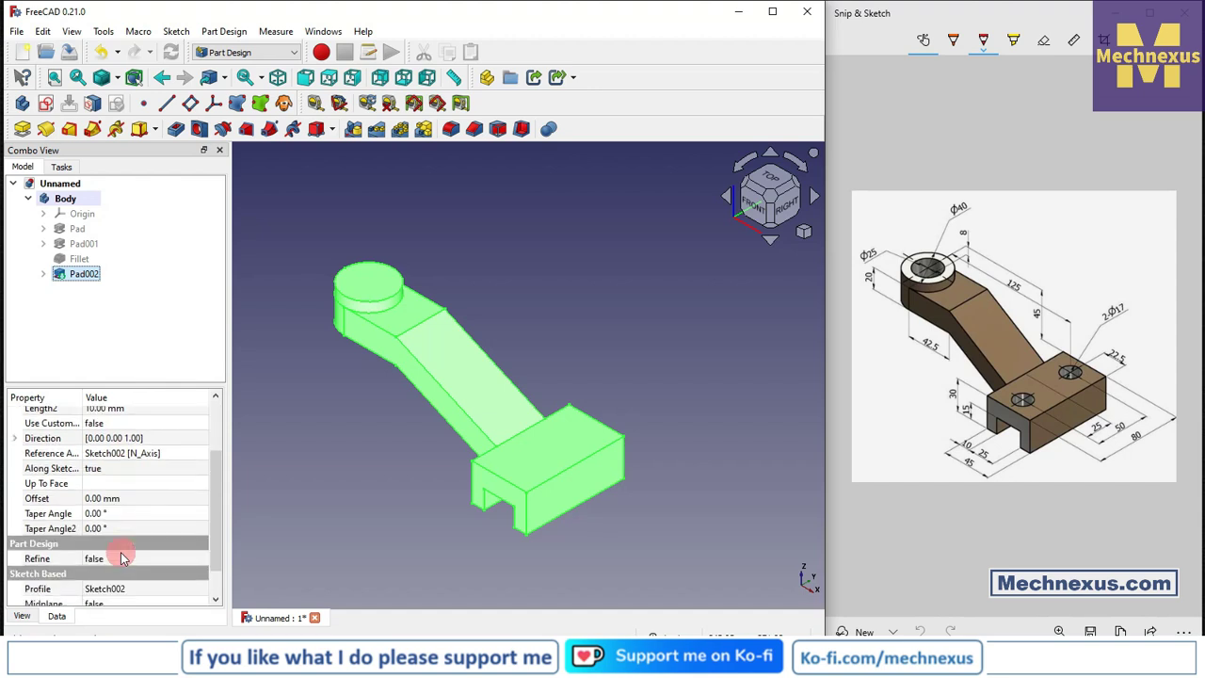
{"action": "scroll", "coordinate": [123, 557], "scroll_direction": "down", "scroll_amount": 1}
{"action": "left_click", "coordinate": [118, 523]}
{"action": "left_click", "coordinate": [117, 524]}
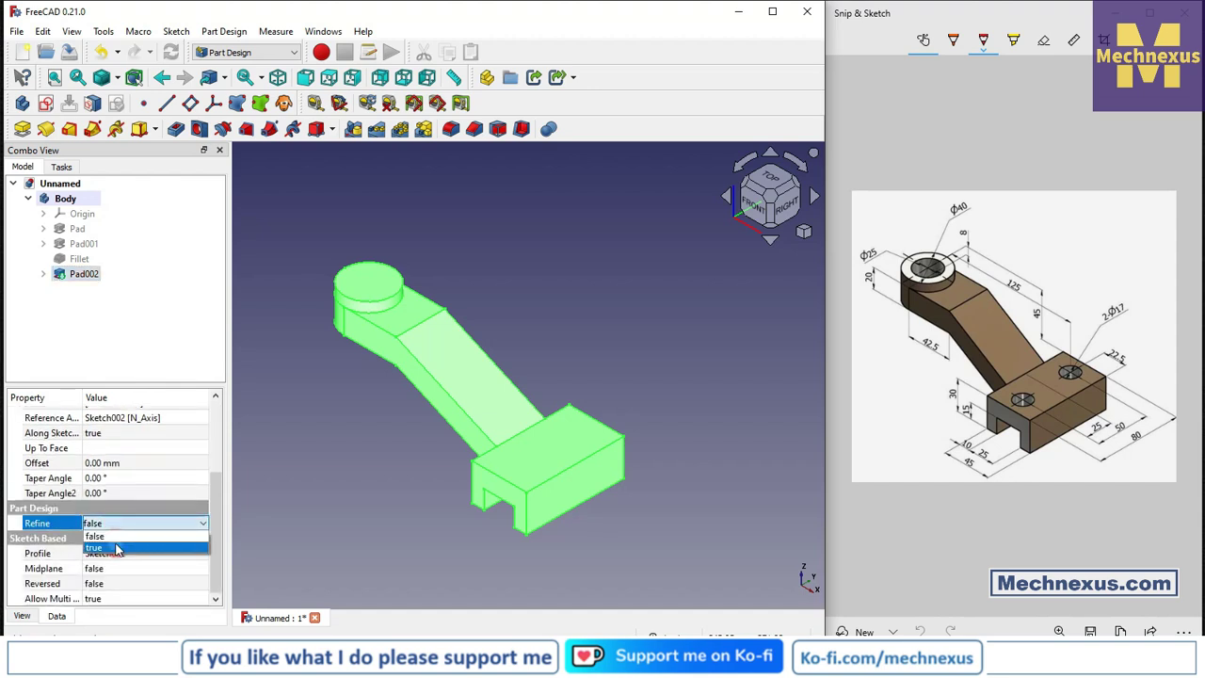
{"action": "left_click", "coordinate": [116, 548]}
{"action": "left_click", "coordinate": [316, 477]}
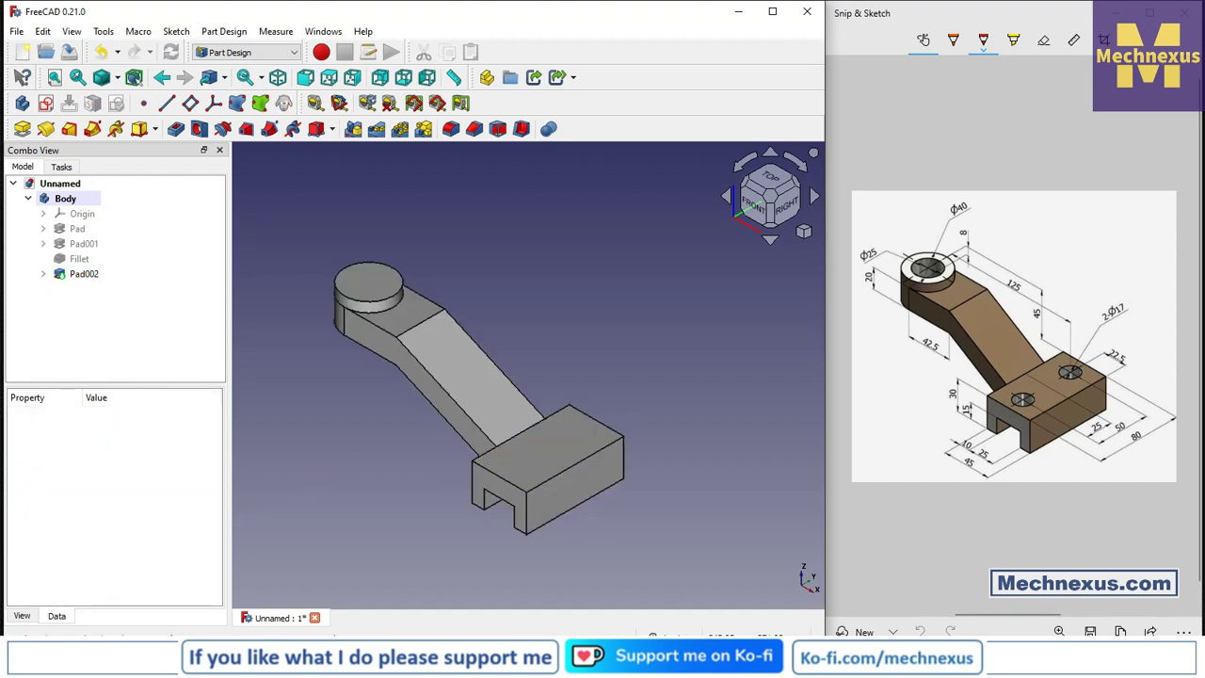
{"action": "key", "text": "alt+Tab"}
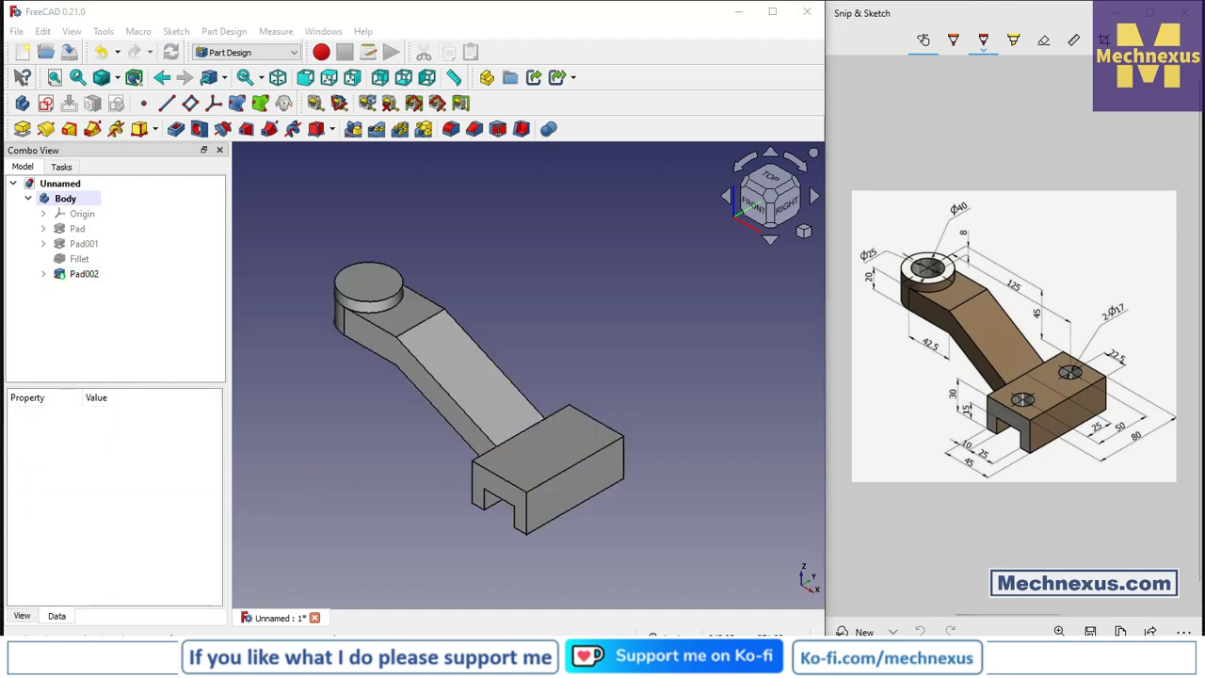
{"action": "left_click", "coordinate": [375, 280]}
Step: Sketch on the boss top, referencing its circular edge, and draw a circle at its centre
{"action": "left_click", "coordinate": [44, 105]}
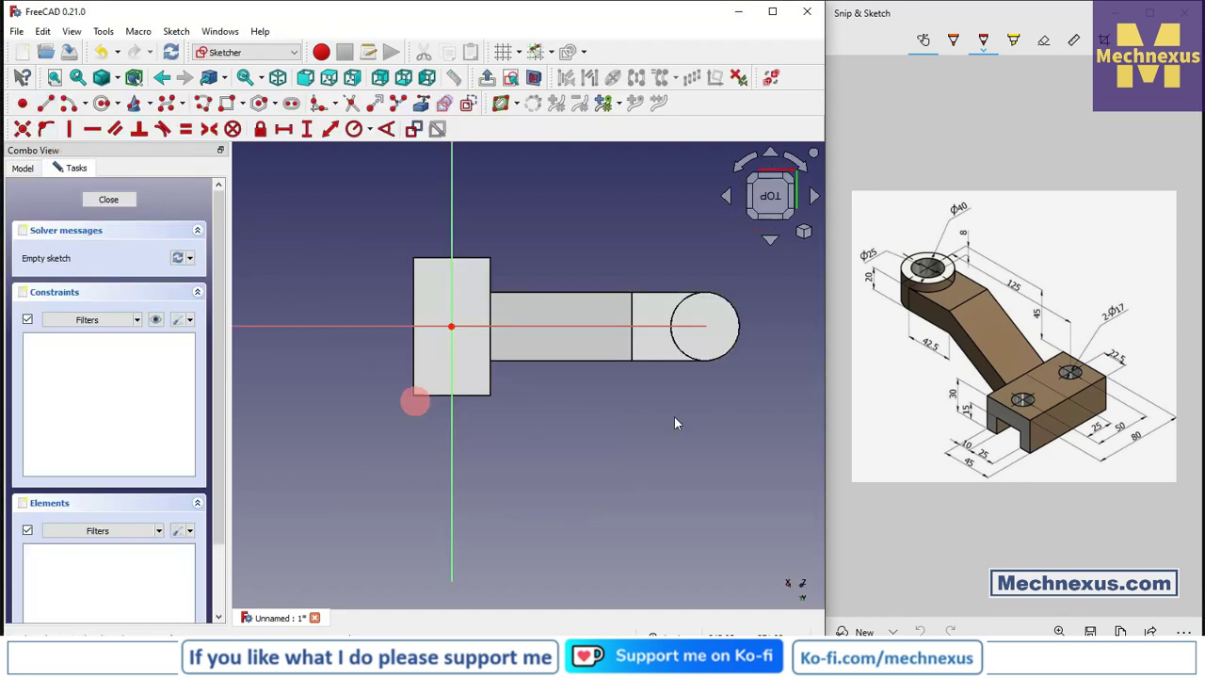
{"action": "left_click", "coordinate": [423, 109]}
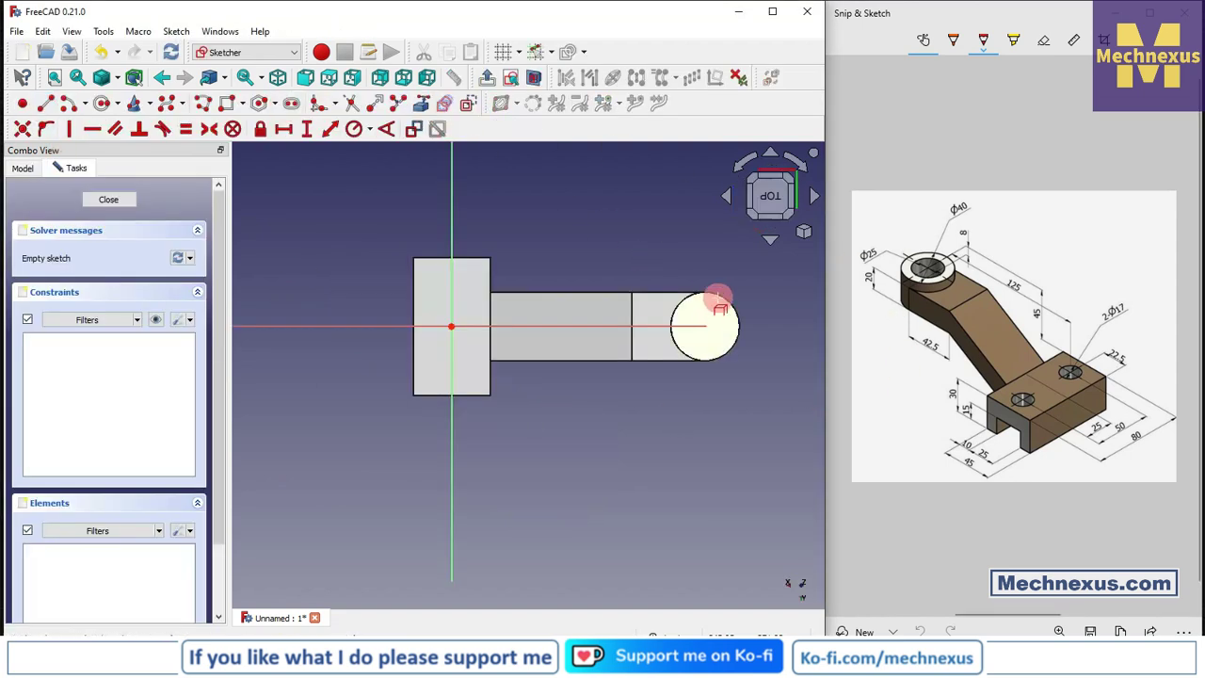
{"action": "left_click", "coordinate": [718, 296]}
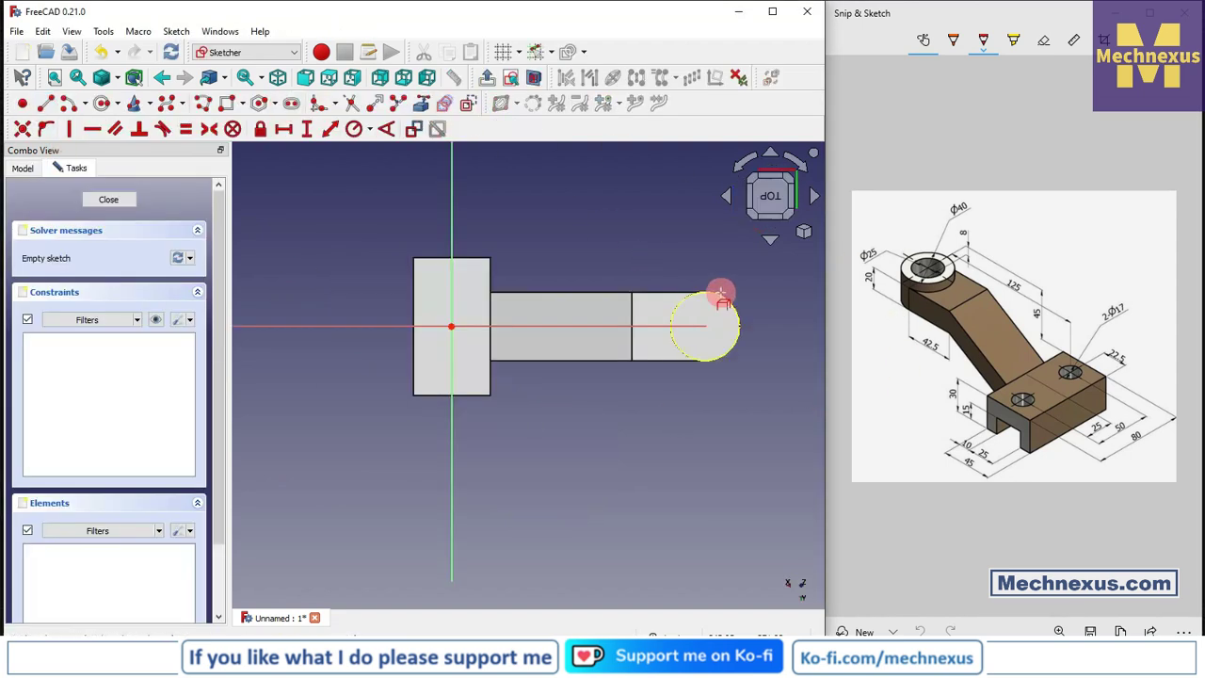
{"action": "left_click", "coordinate": [102, 105]}
{"action": "left_click", "coordinate": [705, 327]}
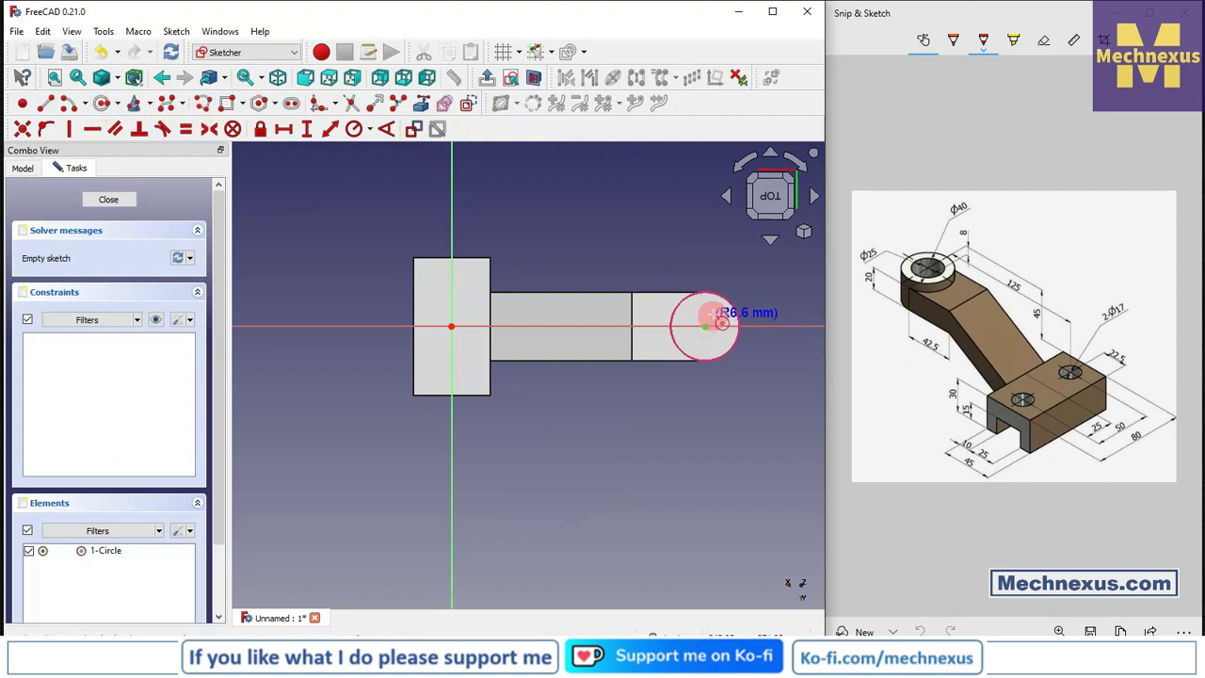
{"action": "left_click", "coordinate": [728, 313]}
{"action": "scroll", "coordinate": [772, 282], "scroll_direction": "up", "scroll_amount": 2}
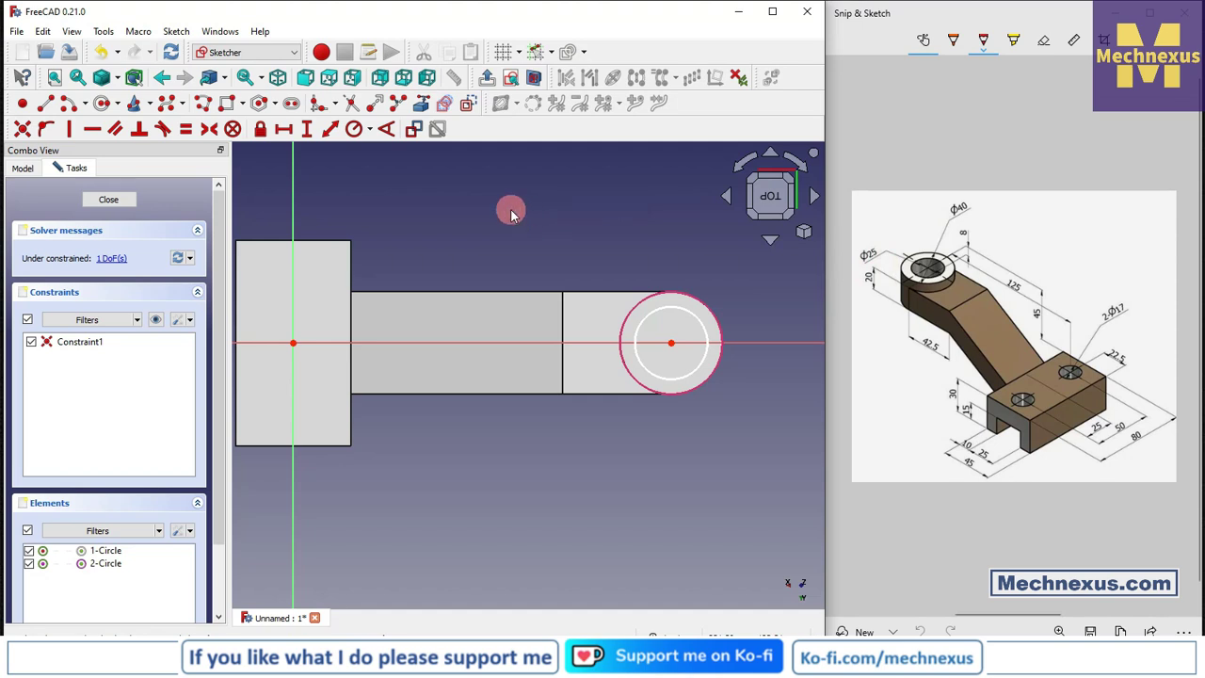
Step: Constrain the inner circle to a 25 mm diameter and close the sketch
{"action": "left_click", "coordinate": [368, 129]}
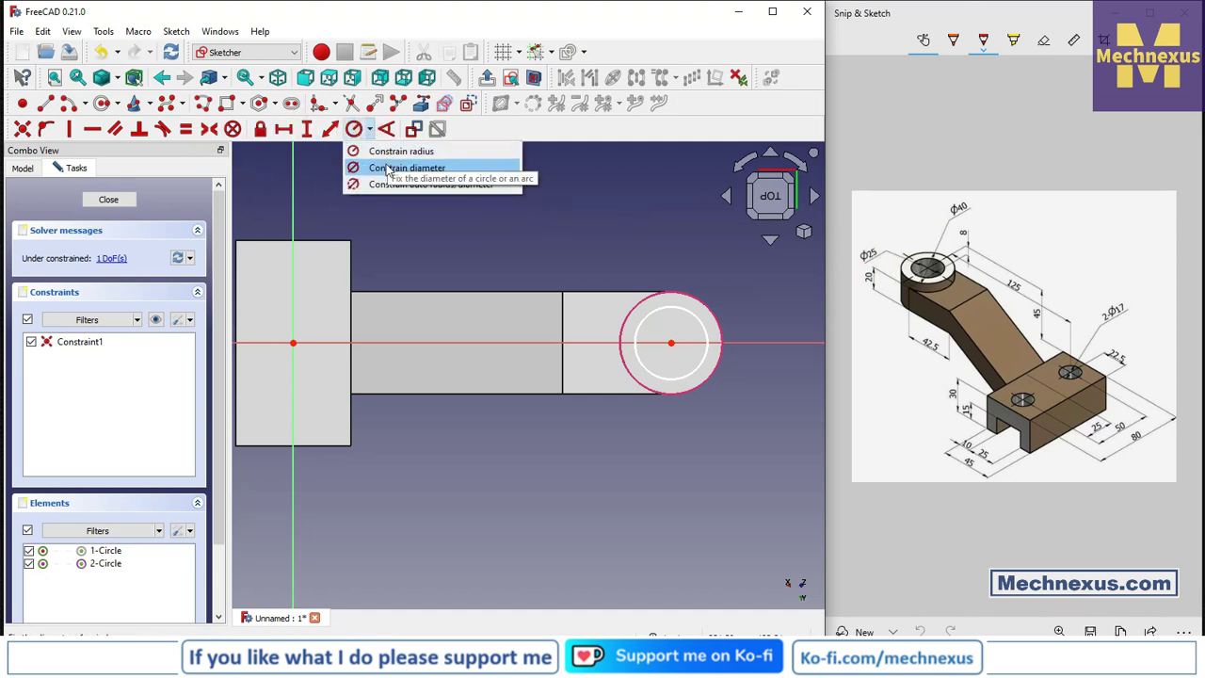
{"action": "left_click", "coordinate": [390, 164]}
{"action": "left_click", "coordinate": [692, 320]}
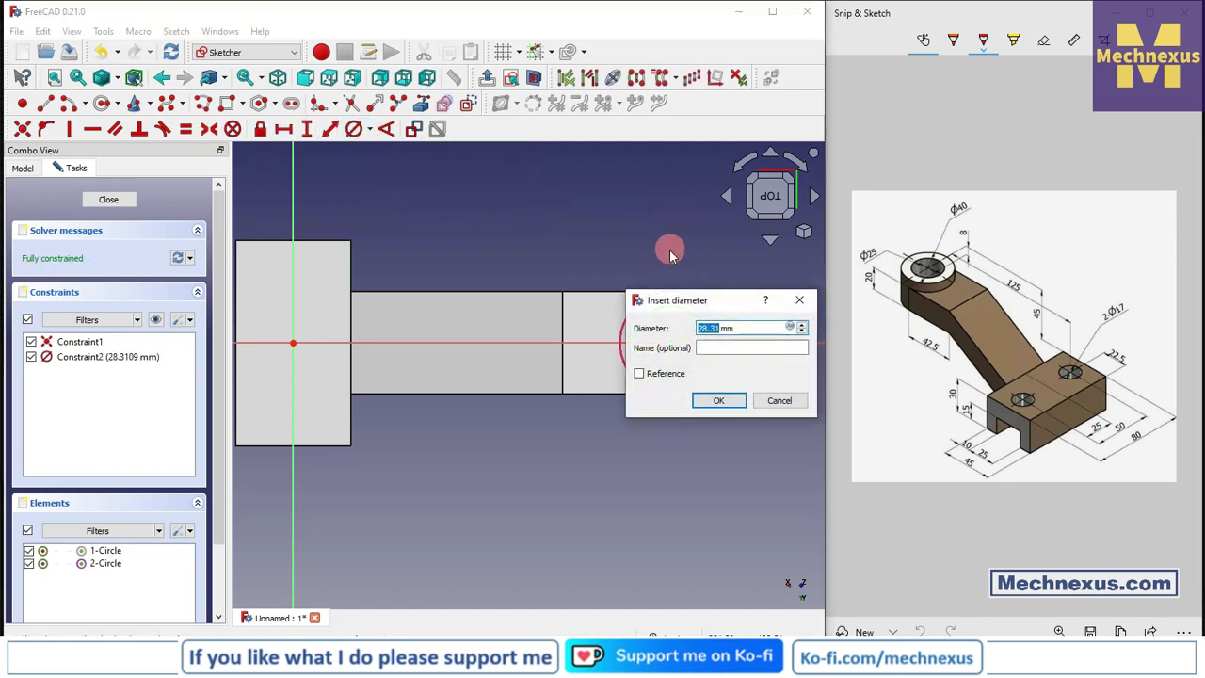
{"action": "type", "text": "25"}
{"action": "key", "text": "Return"}
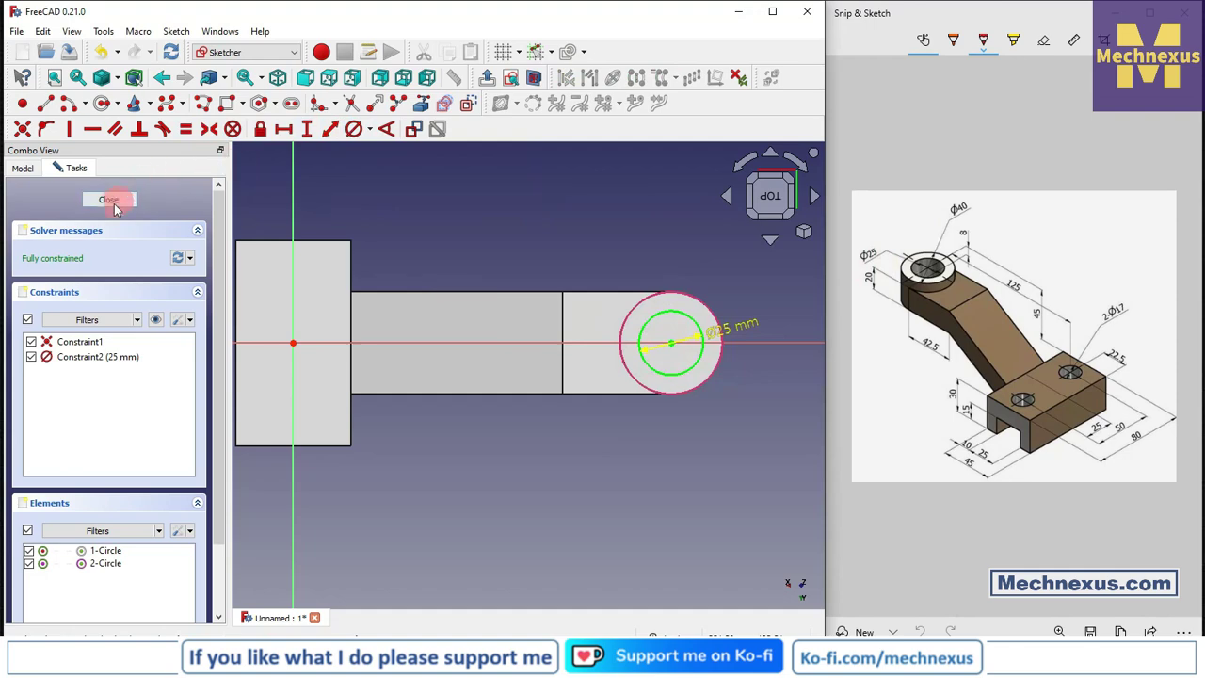
{"action": "left_click", "coordinate": [111, 200]}
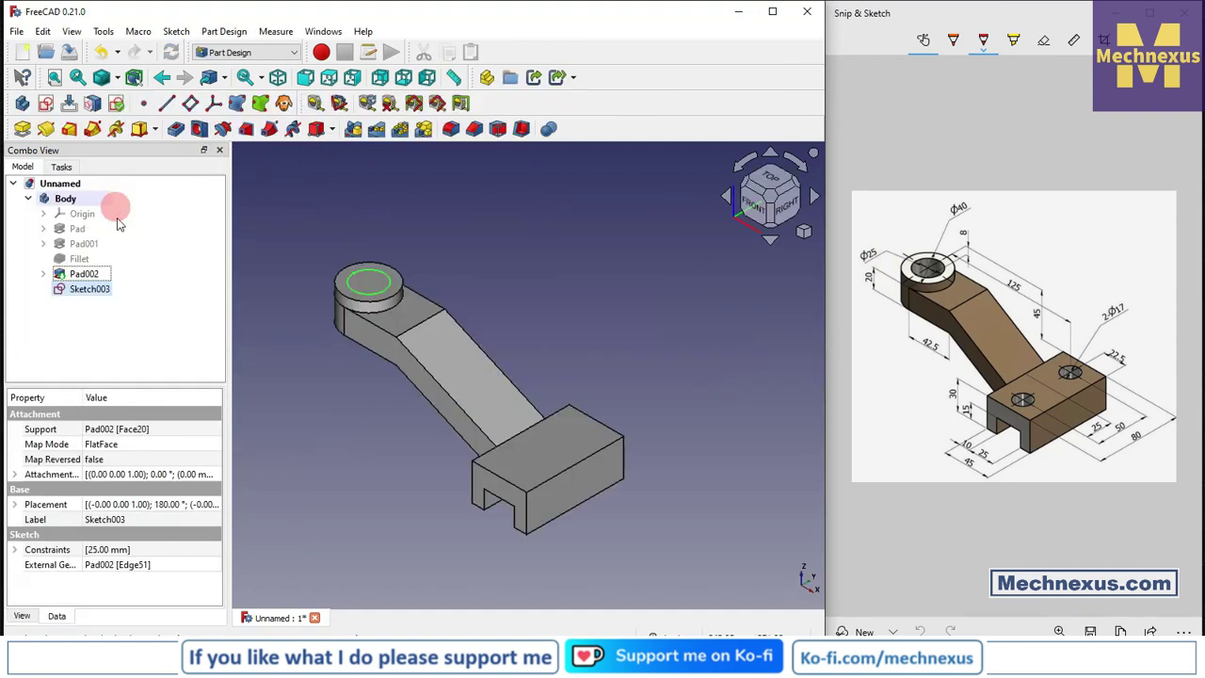
Step: Pocket the circle sketch Through all to cut the hole through the boss
{"action": "left_click", "coordinate": [185, 133]}
{"action": "left_click", "coordinate": [150, 257]}
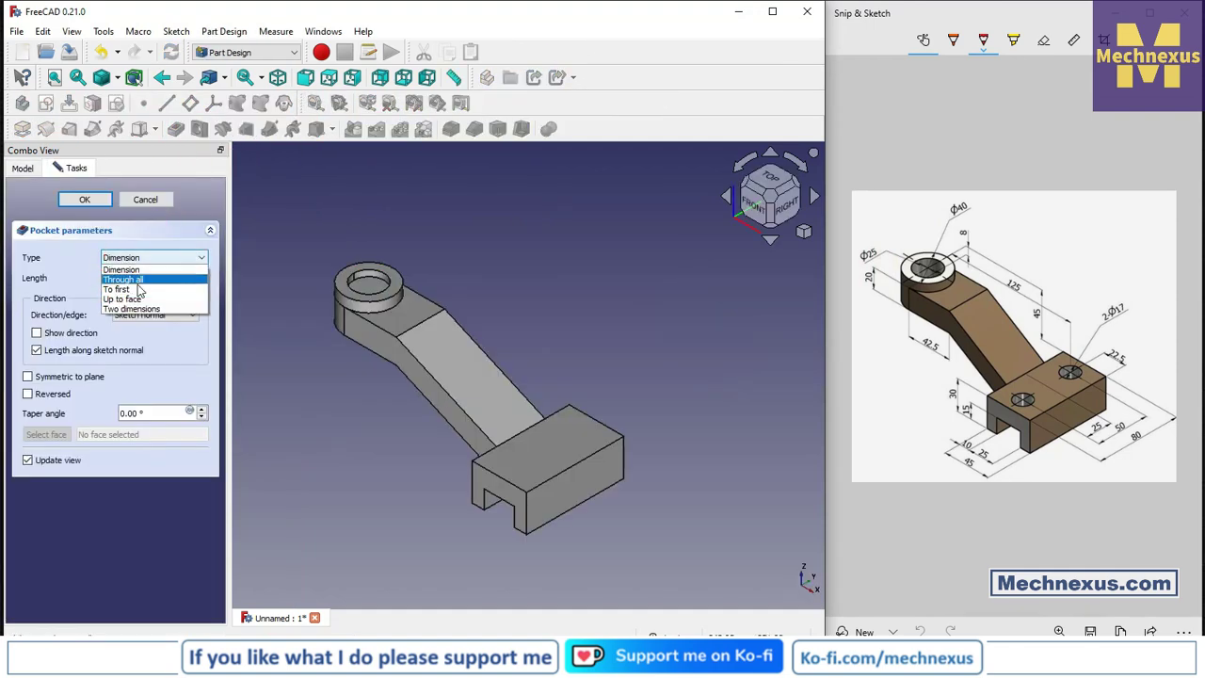
{"action": "left_click", "coordinate": [138, 280]}
{"action": "left_click", "coordinate": [83, 199]}
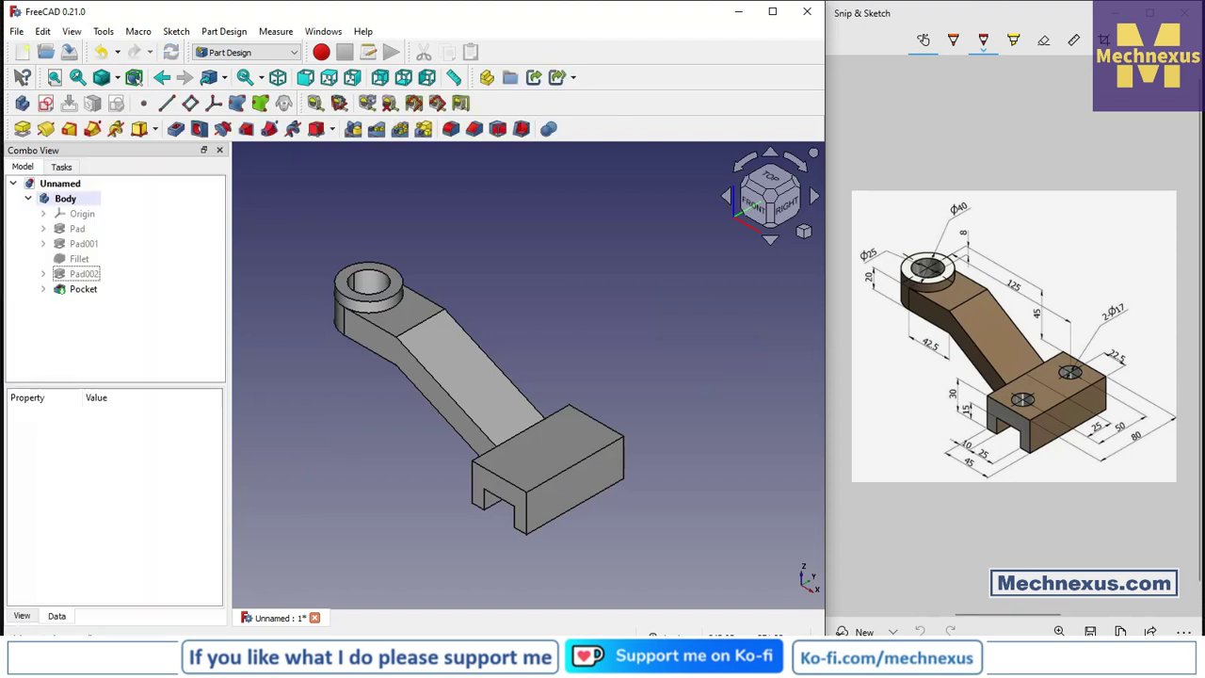
{"action": "key", "text": "alt+Tab"}
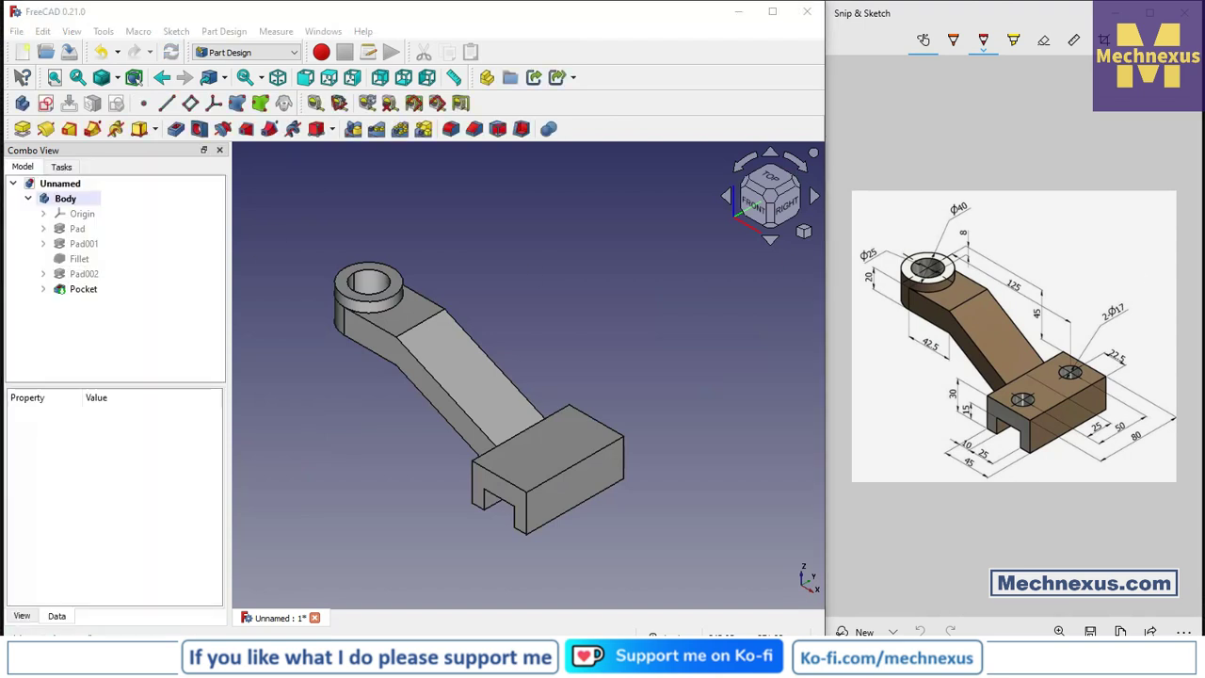
{"action": "scroll", "coordinate": [576, 337], "scroll_direction": "down", "scroll_amount": 2}
{"action": "scroll", "coordinate": [612, 405], "scroll_direction": "up", "scroll_amount": 2}
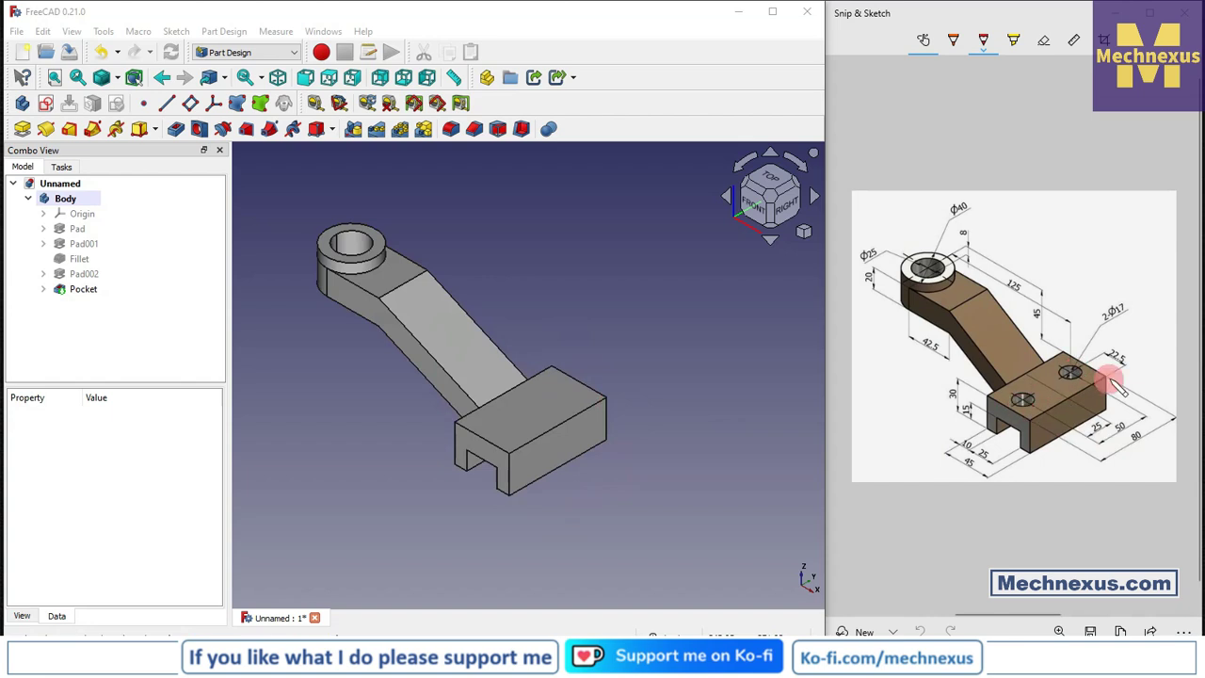
{"action": "left_click", "coordinate": [494, 425]}
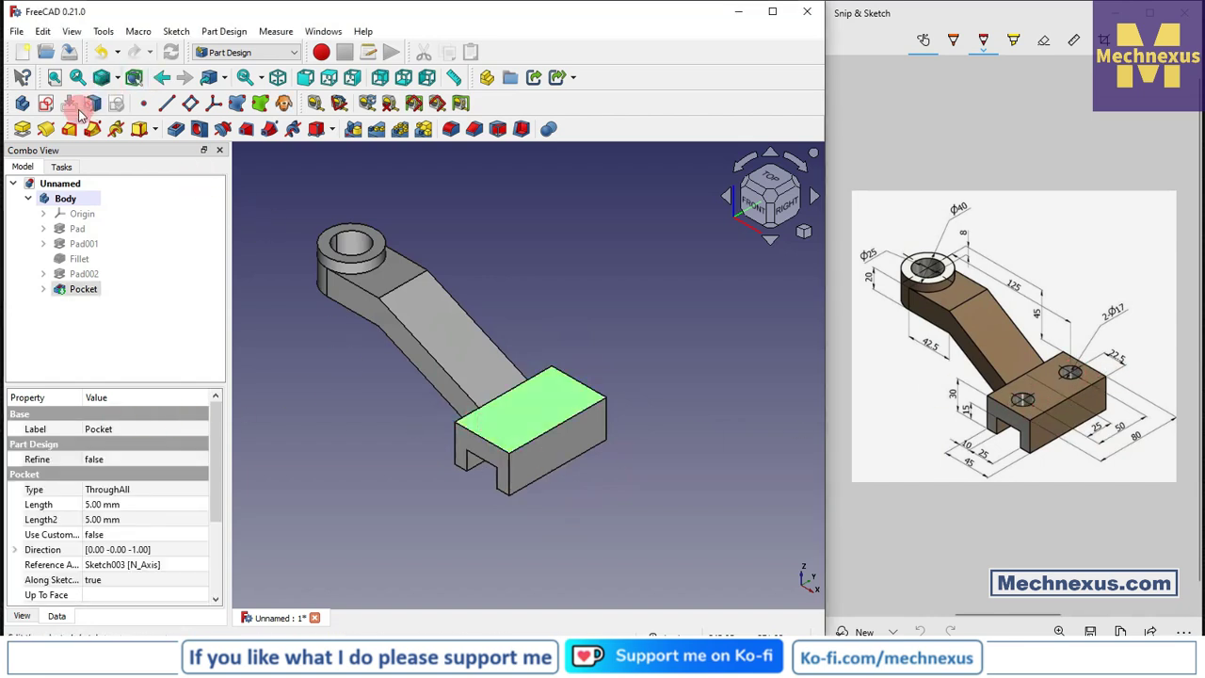
Step: Sketch two circles on the base top face, one above and one below the origin
{"action": "left_click", "coordinate": [46, 103]}
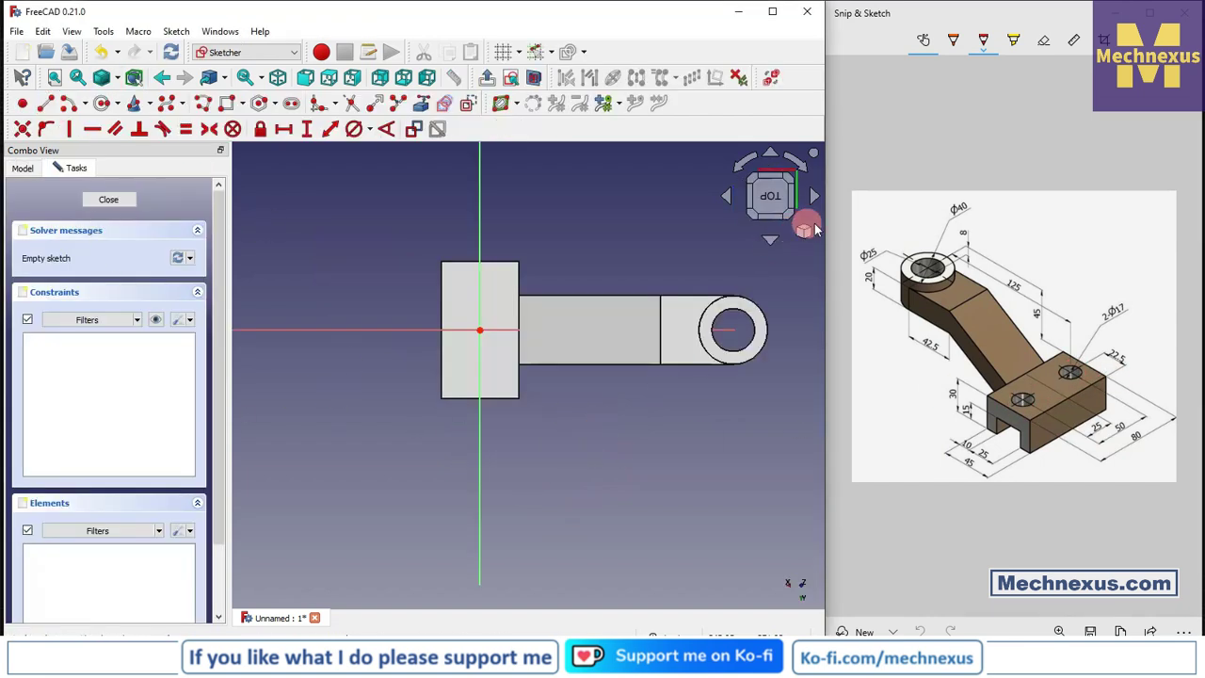
{"action": "scroll", "coordinate": [455, 303], "scroll_direction": "up", "scroll_amount": 3}
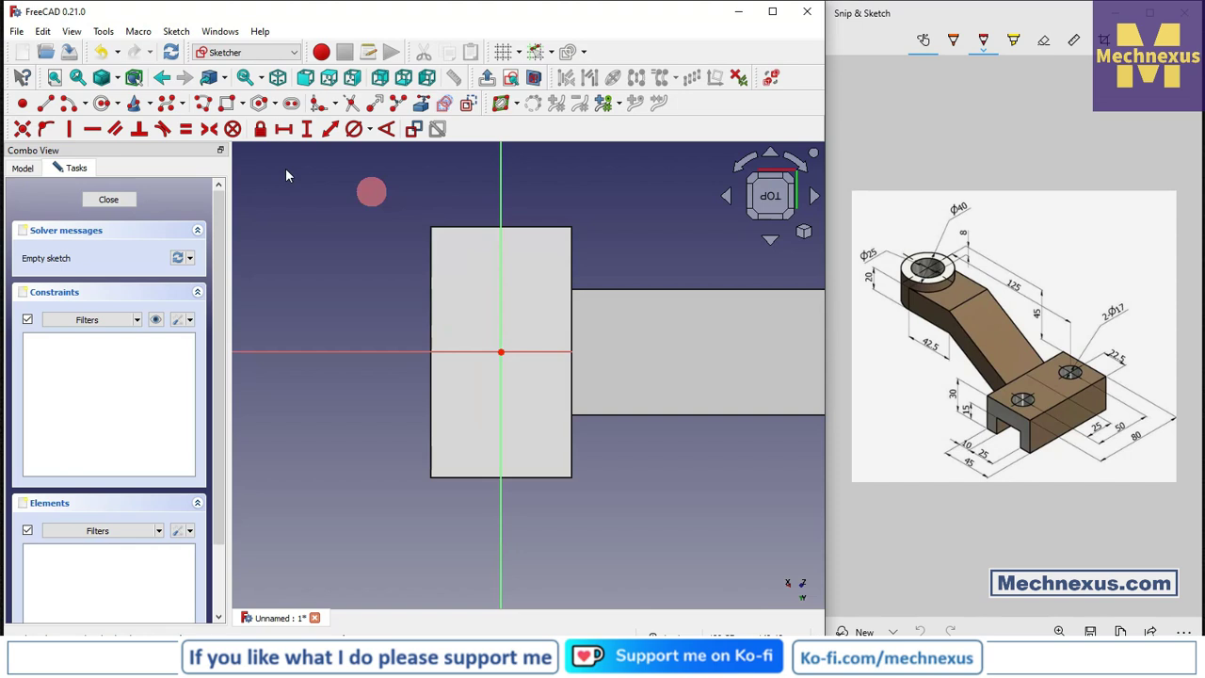
{"action": "left_click", "coordinate": [103, 103]}
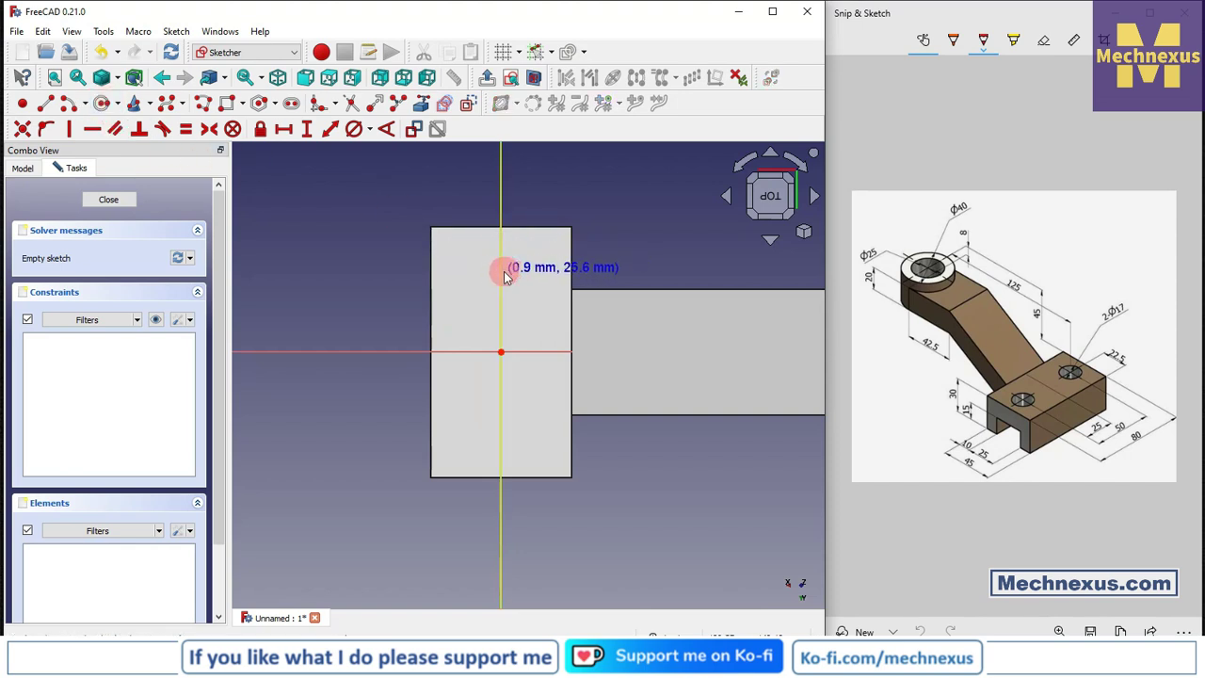
{"action": "left_click", "coordinate": [500, 271]}
{"action": "left_click", "coordinate": [519, 291]}
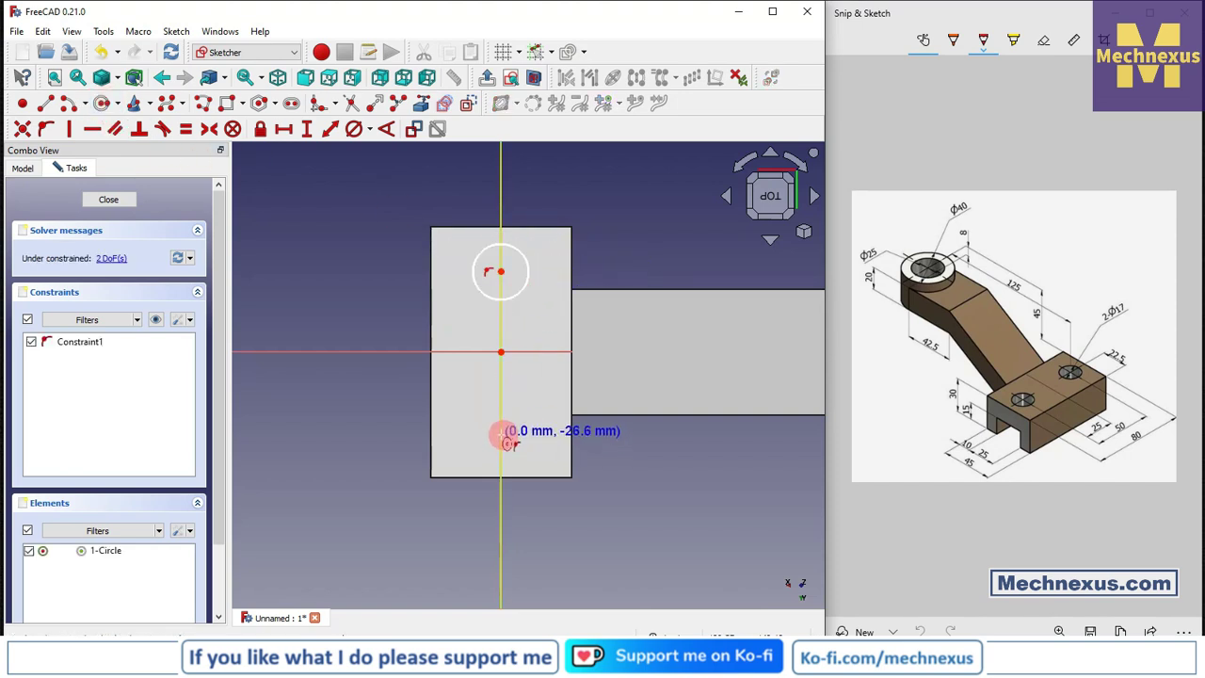
{"action": "left_click", "coordinate": [500, 433]}
{"action": "left_click", "coordinate": [524, 449]}
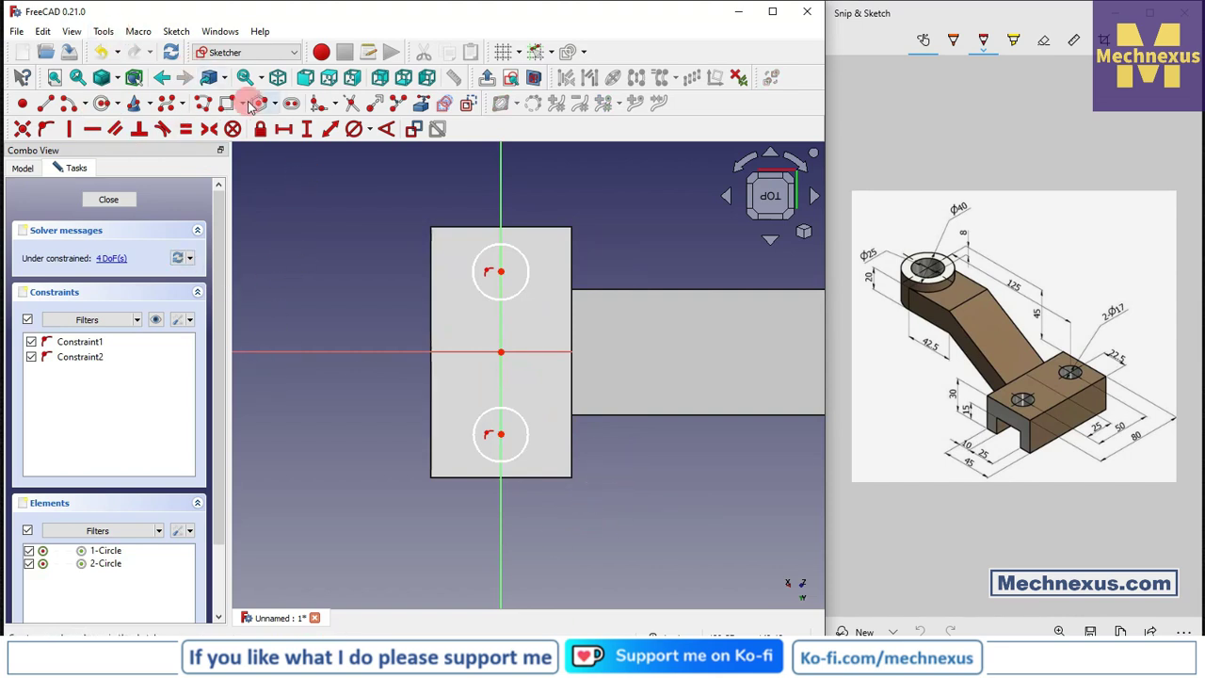
Step: Give the upper circle a 17 mm diameter and make the centres symmetric about the horizontal axis
{"action": "left_click", "coordinate": [355, 130]}
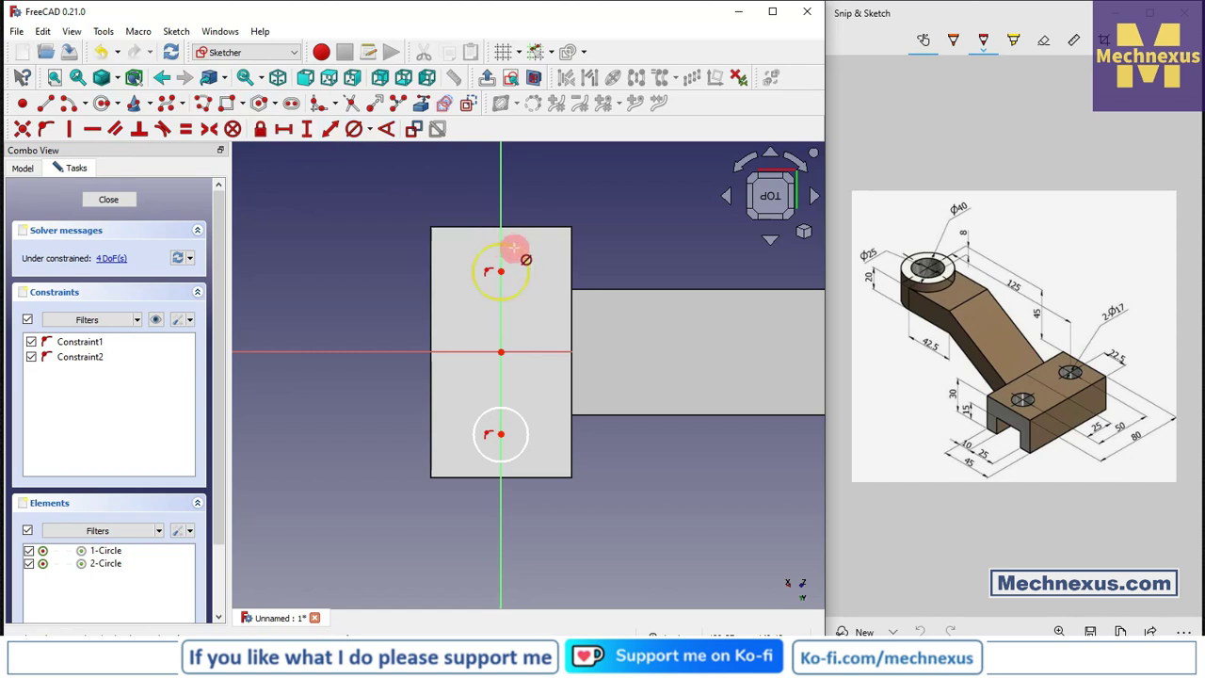
{"action": "left_click", "coordinate": [513, 248]}
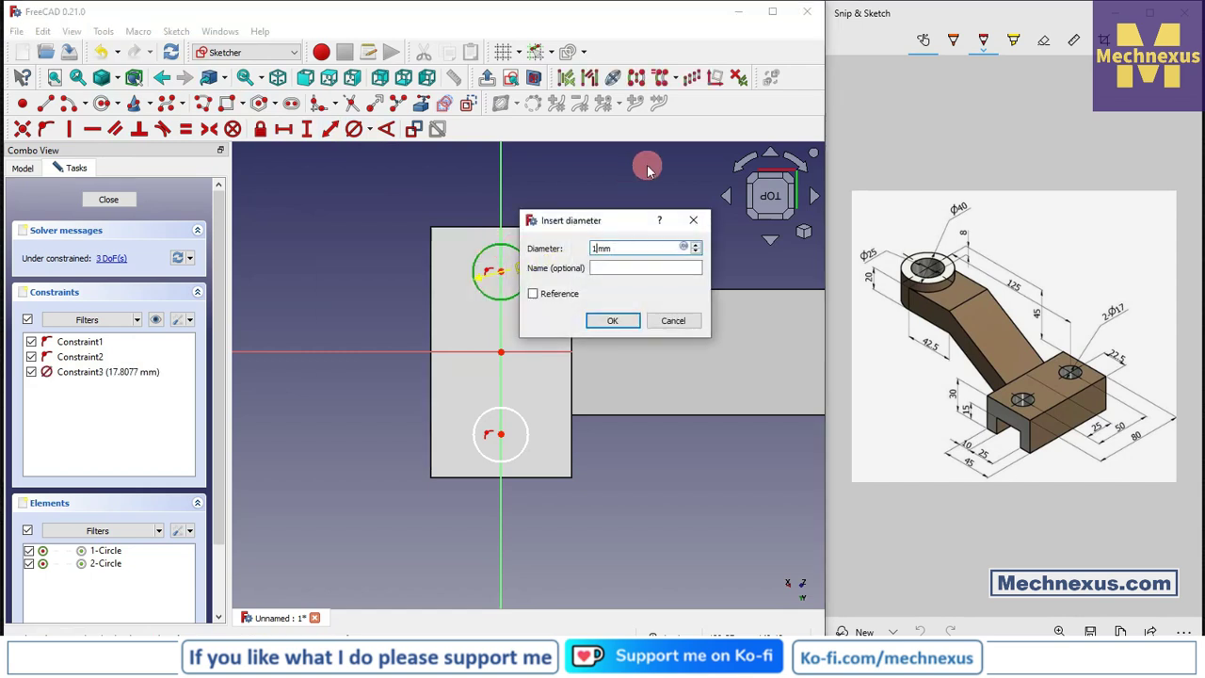
{"action": "key", "text": "Return"}
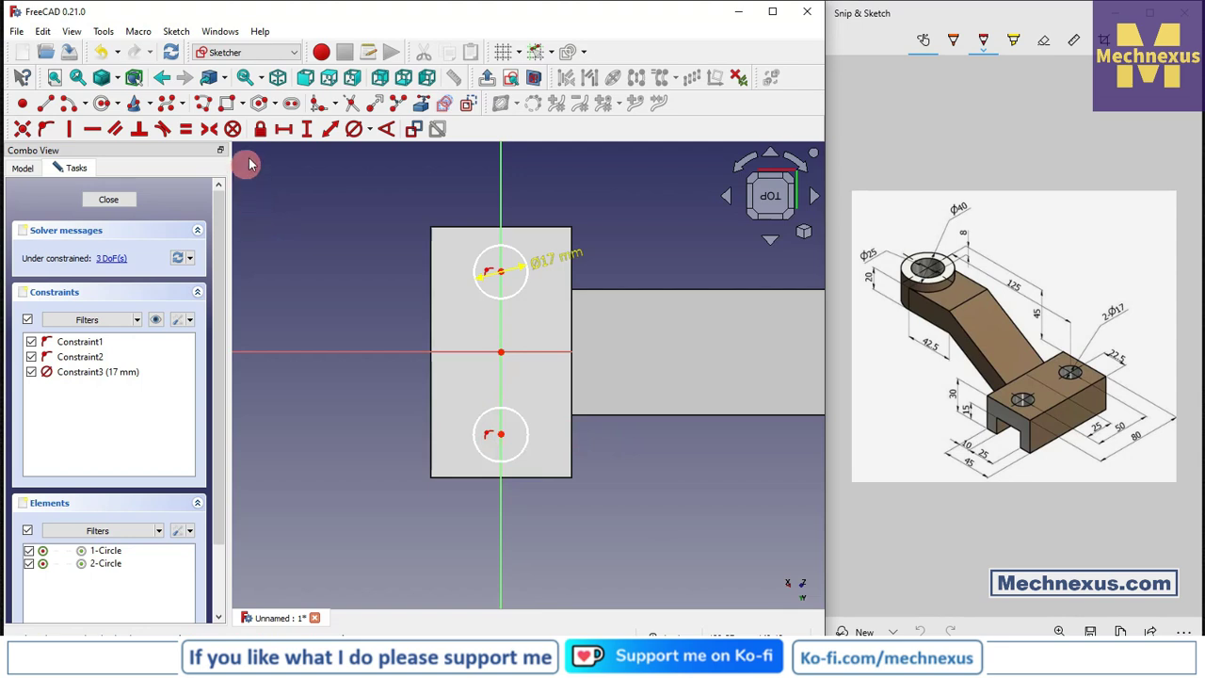
{"action": "left_click", "coordinate": [488, 269]}
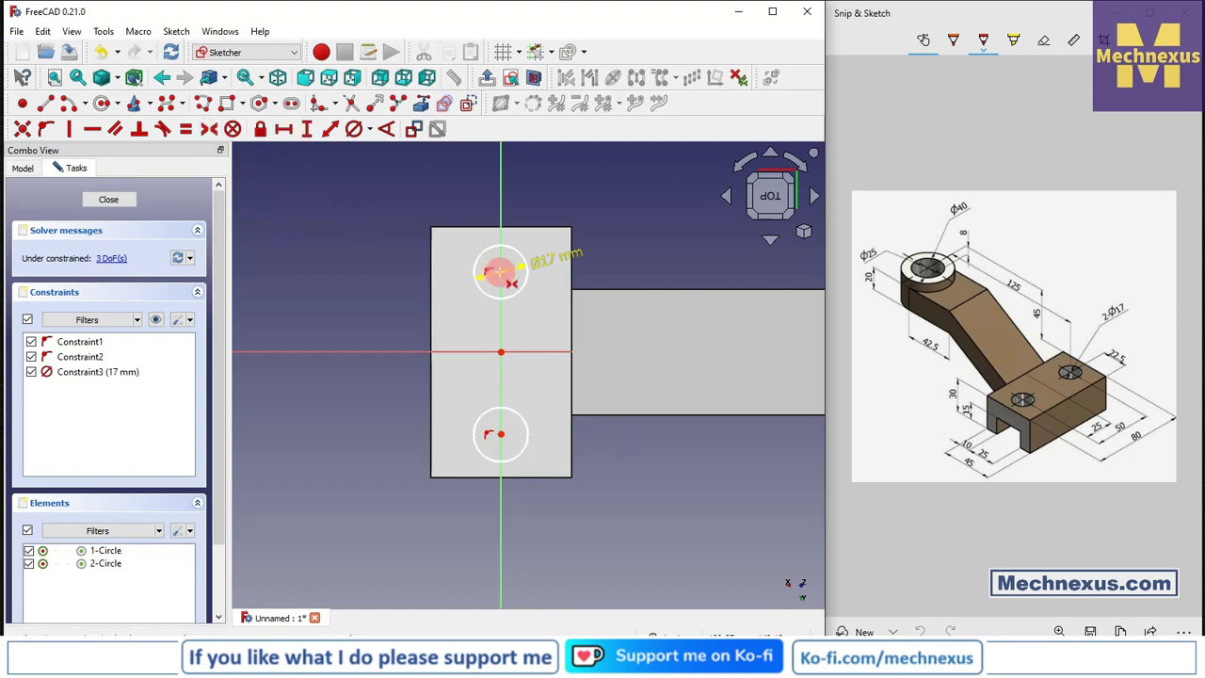
{"action": "left_click", "coordinate": [499, 272]}
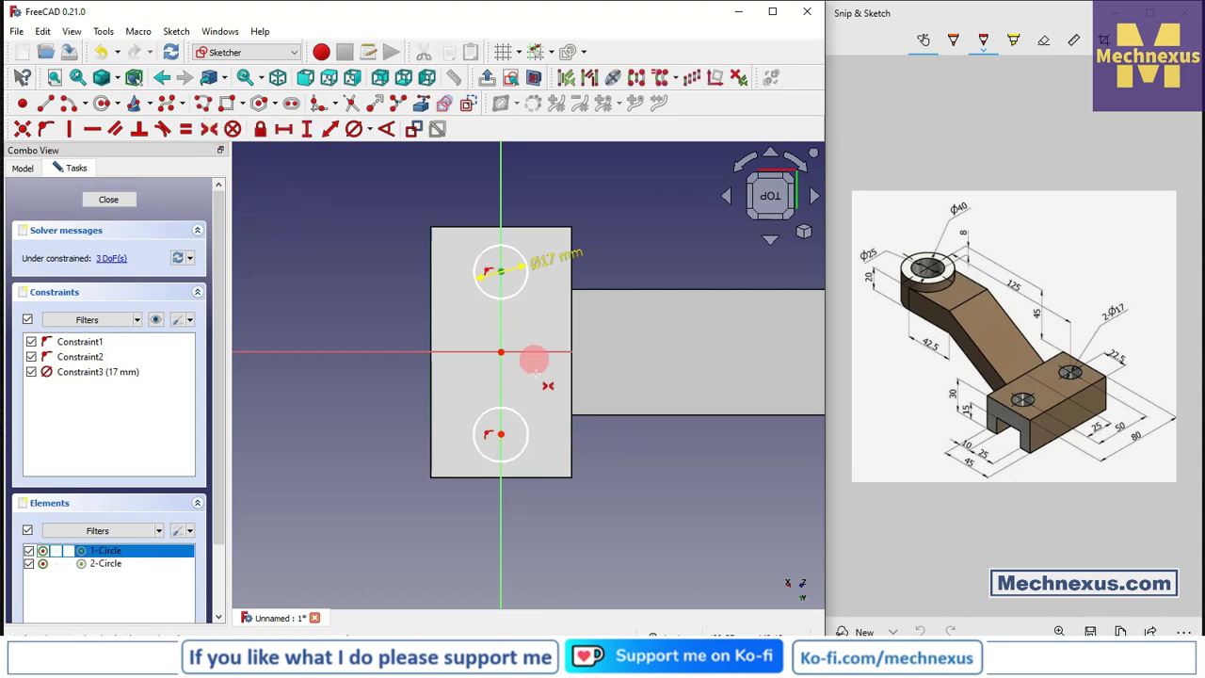
{"action": "left_click", "coordinate": [503, 434]}
{"action": "left_click", "coordinate": [387, 352]}
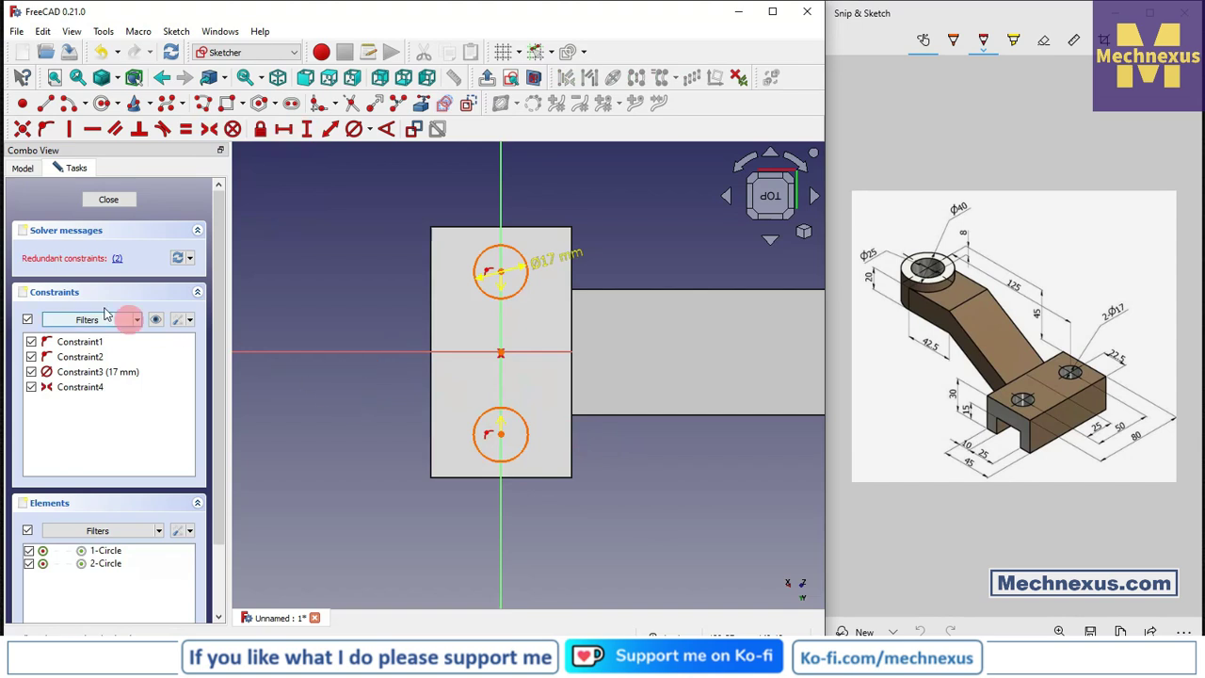
{"action": "right_click", "coordinate": [101, 356]}
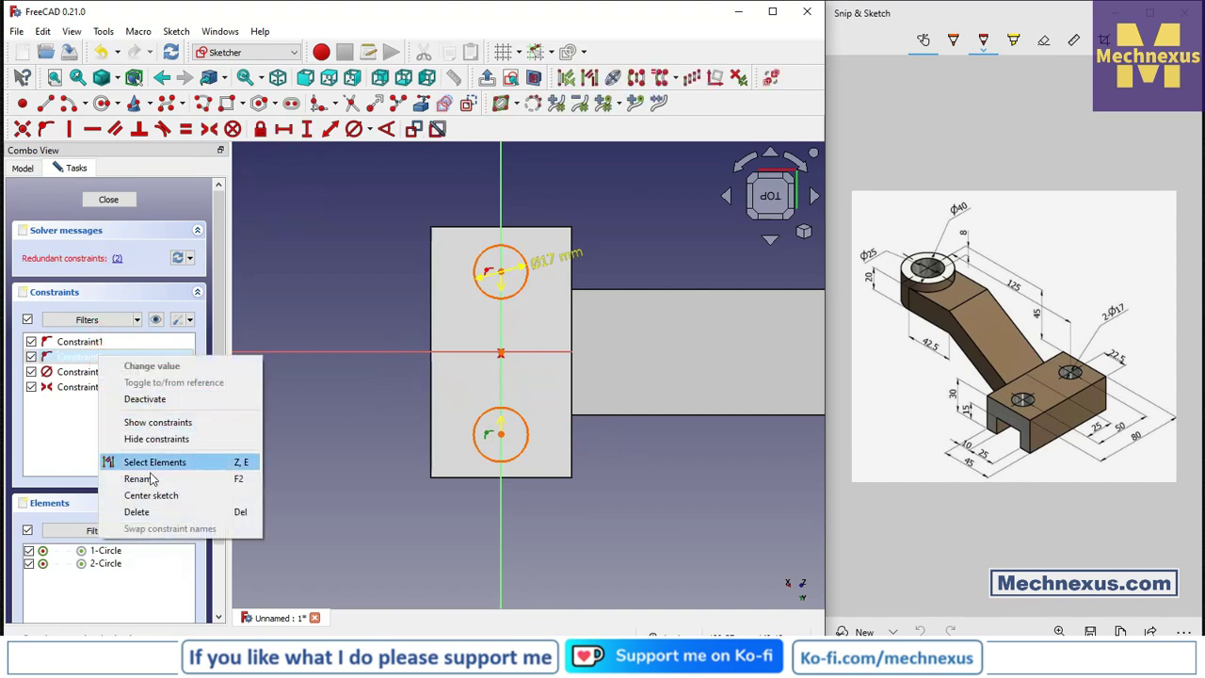
{"action": "left_click", "coordinate": [111, 511]}
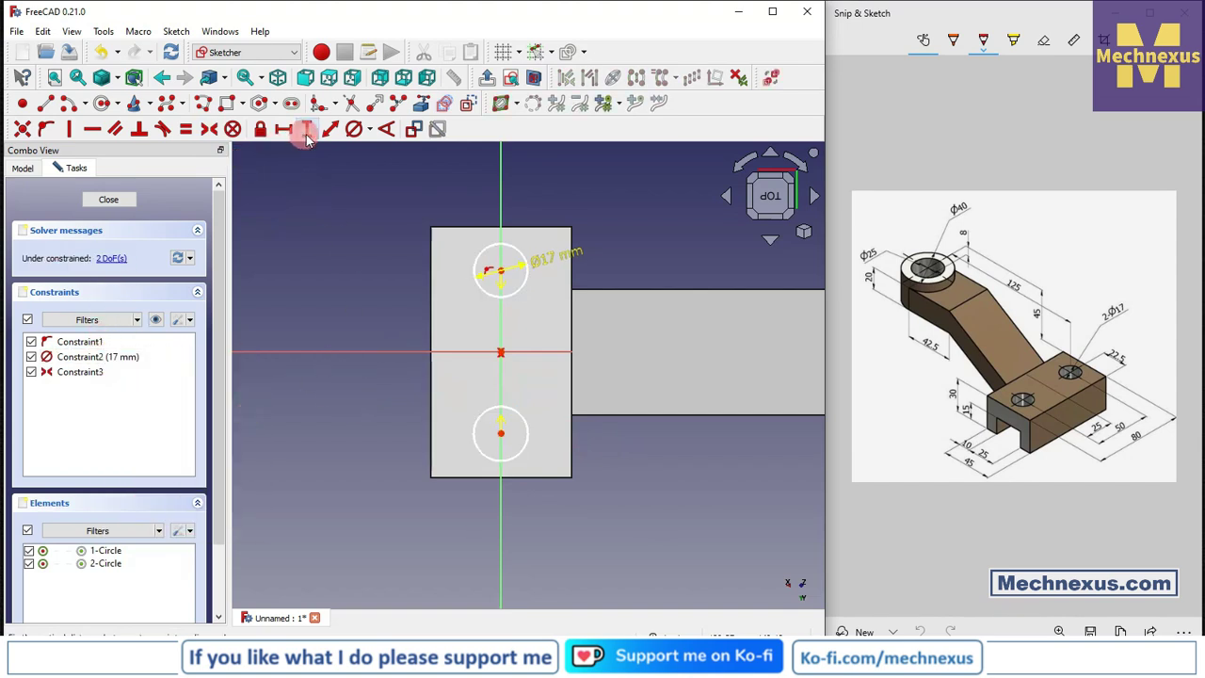
Step: Set a 50 mm vertical distance between the two circle centres
{"action": "left_click", "coordinate": [502, 270]}
{"action": "left_click", "coordinate": [503, 417]}
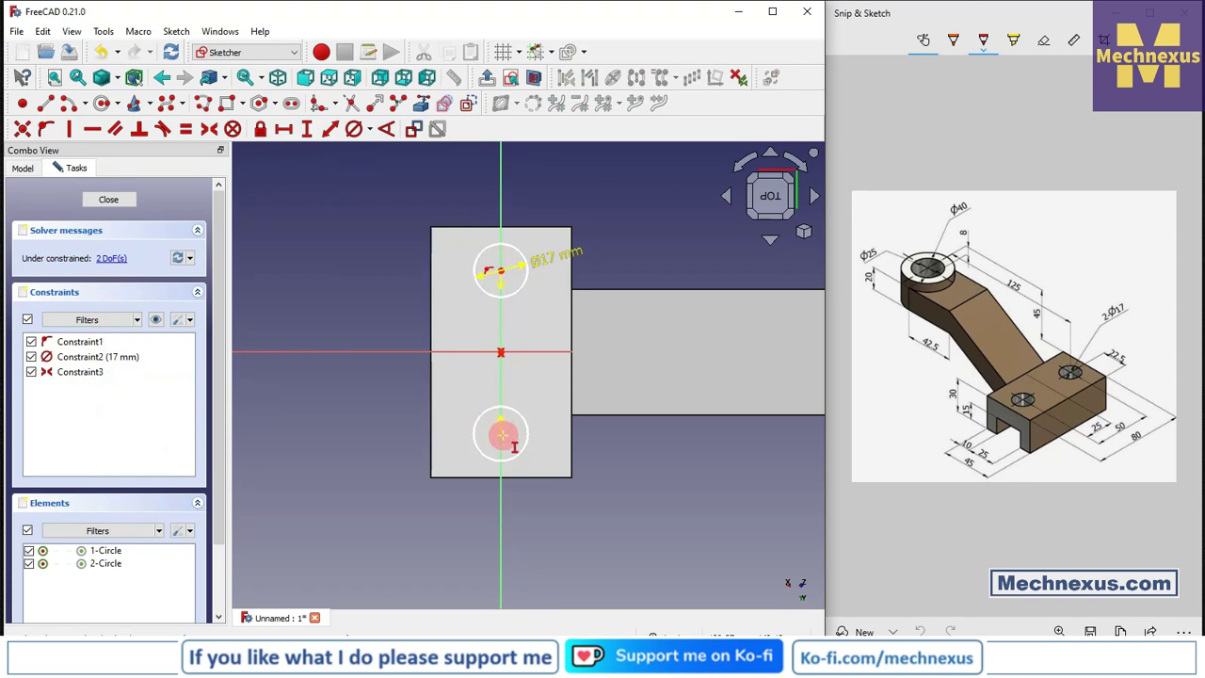
{"action": "left_click", "coordinate": [503, 433]}
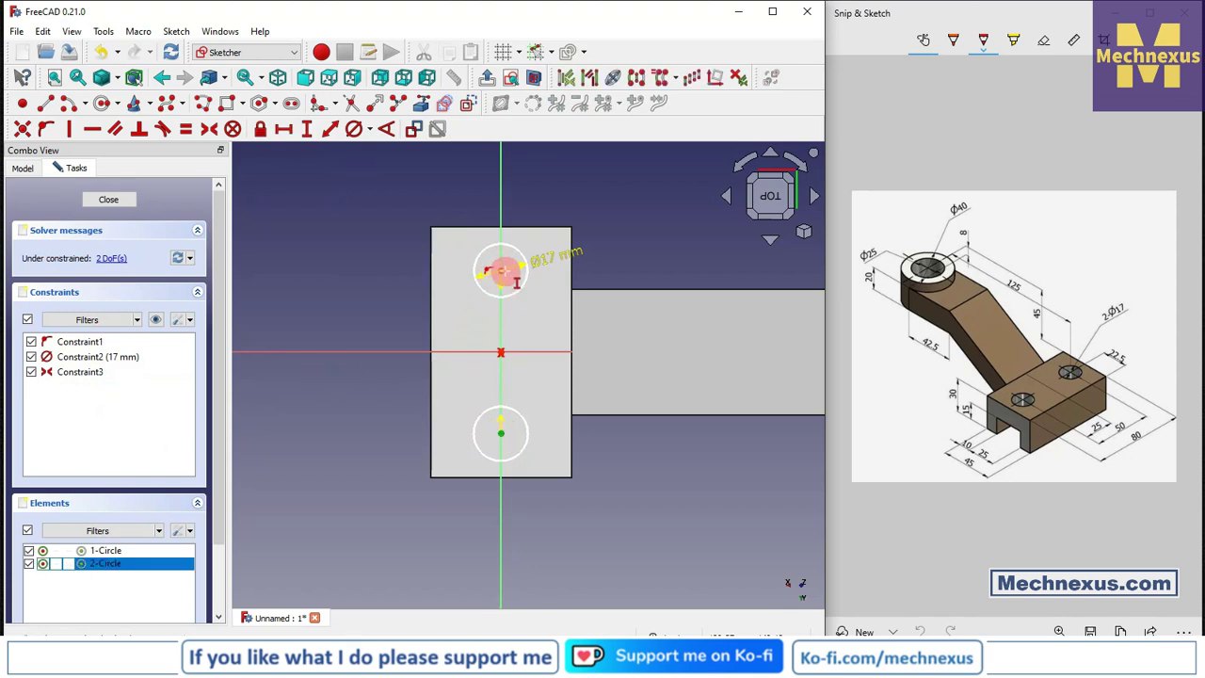
{"action": "left_click", "coordinate": [503, 270]}
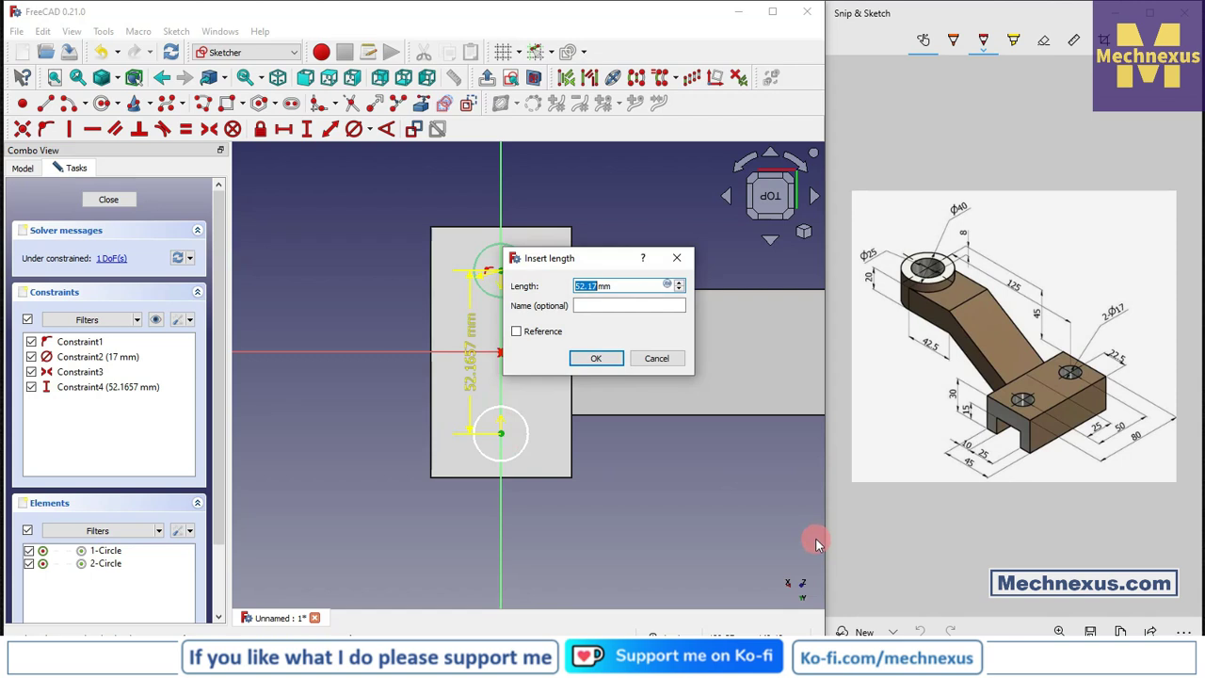
{"action": "type", "text": "50"}
{"action": "key", "text": "Return"}
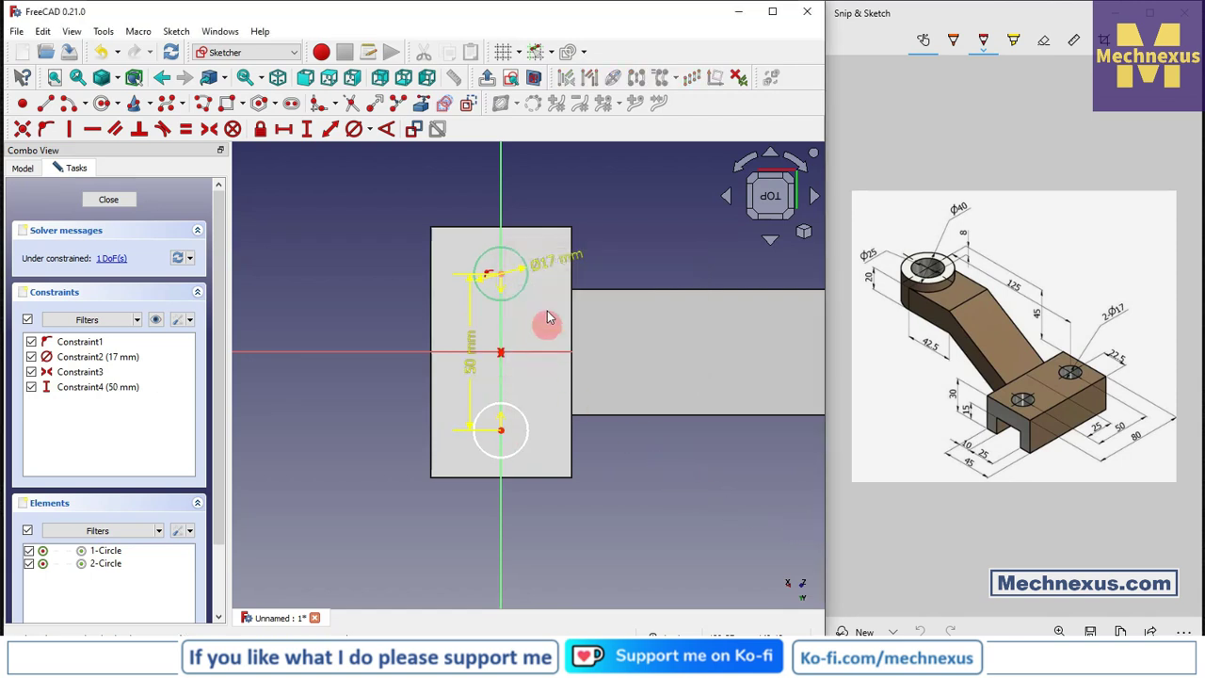
Step: Make both circles equal in size and close the sketch
{"action": "left_click", "coordinate": [527, 272]}
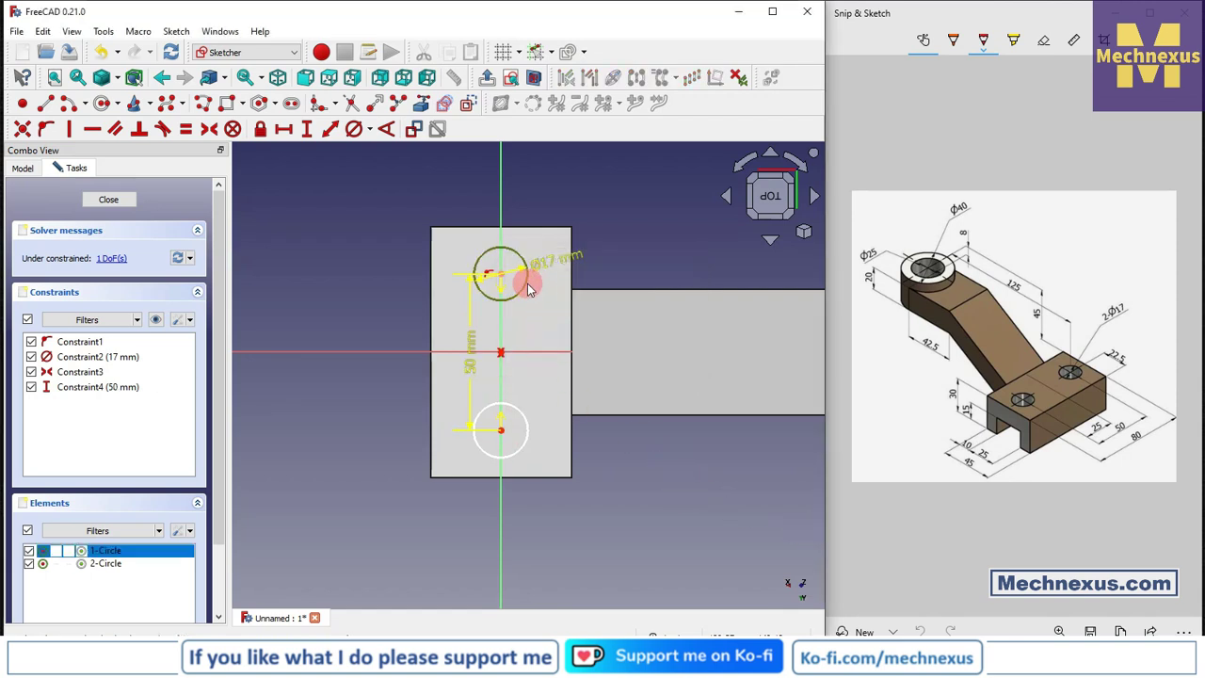
{"action": "left_click", "coordinate": [516, 408]}
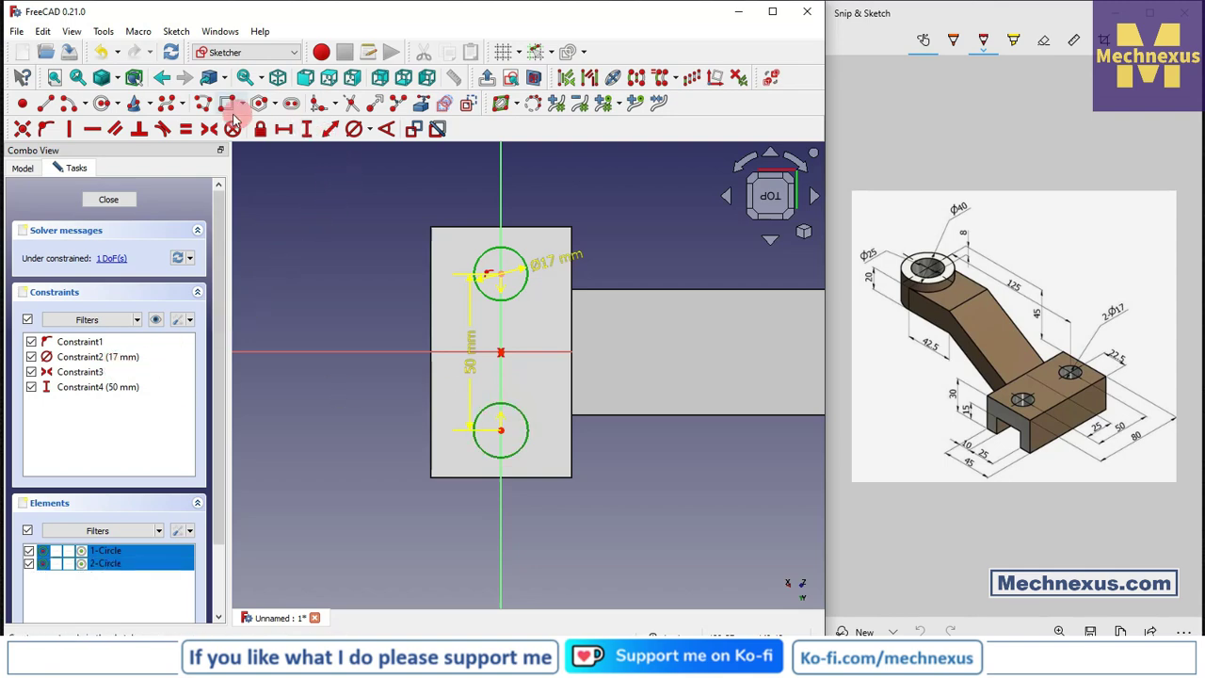
{"action": "left_click", "coordinate": [185, 128]}
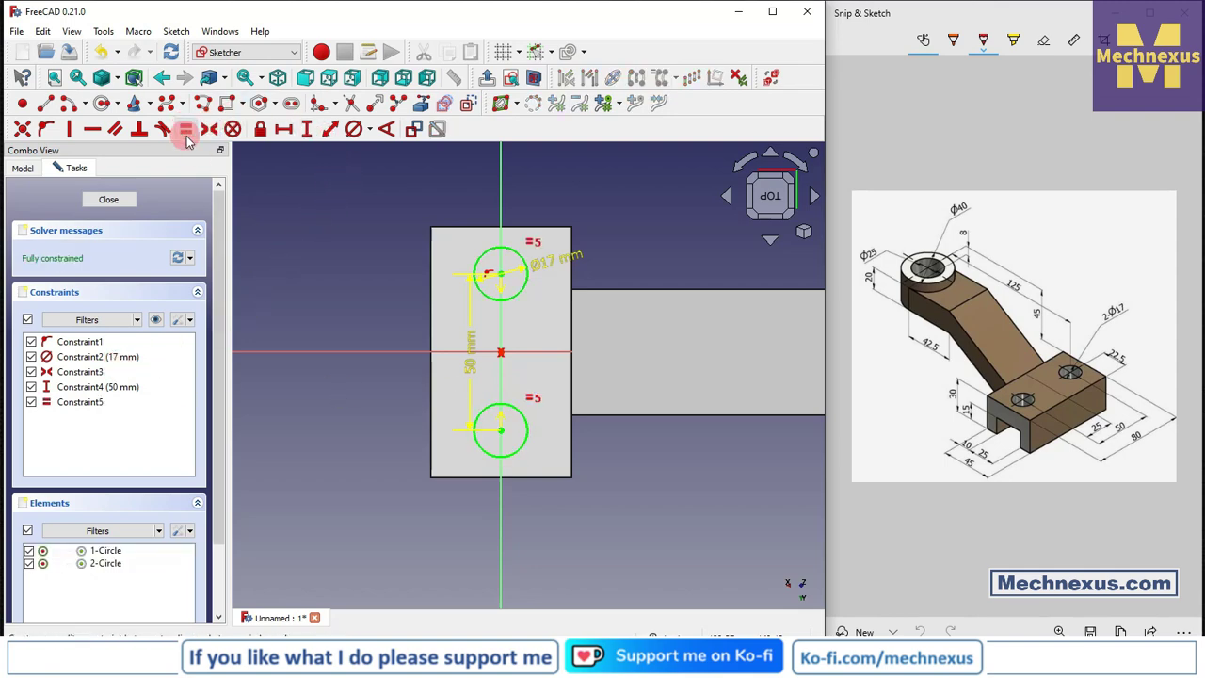
{"action": "left_click", "coordinate": [95, 200]}
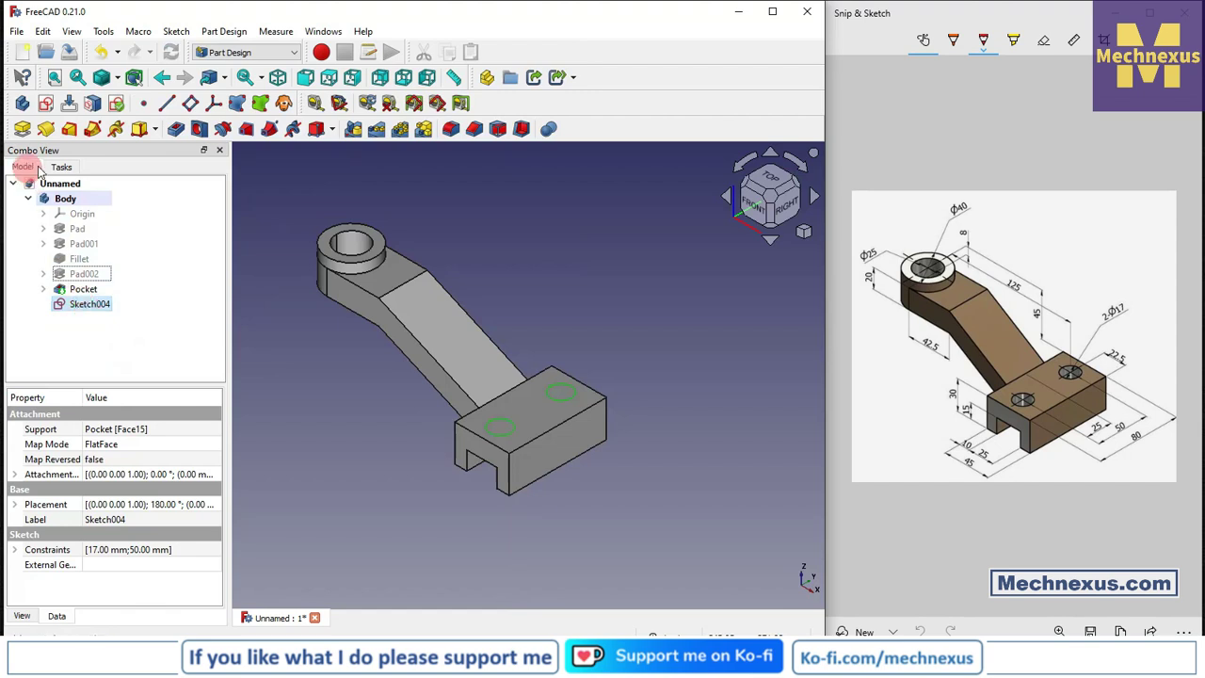
Step: Pocket the two-circle sketch Through all, creating Pocket001
{"action": "left_click", "coordinate": [175, 131]}
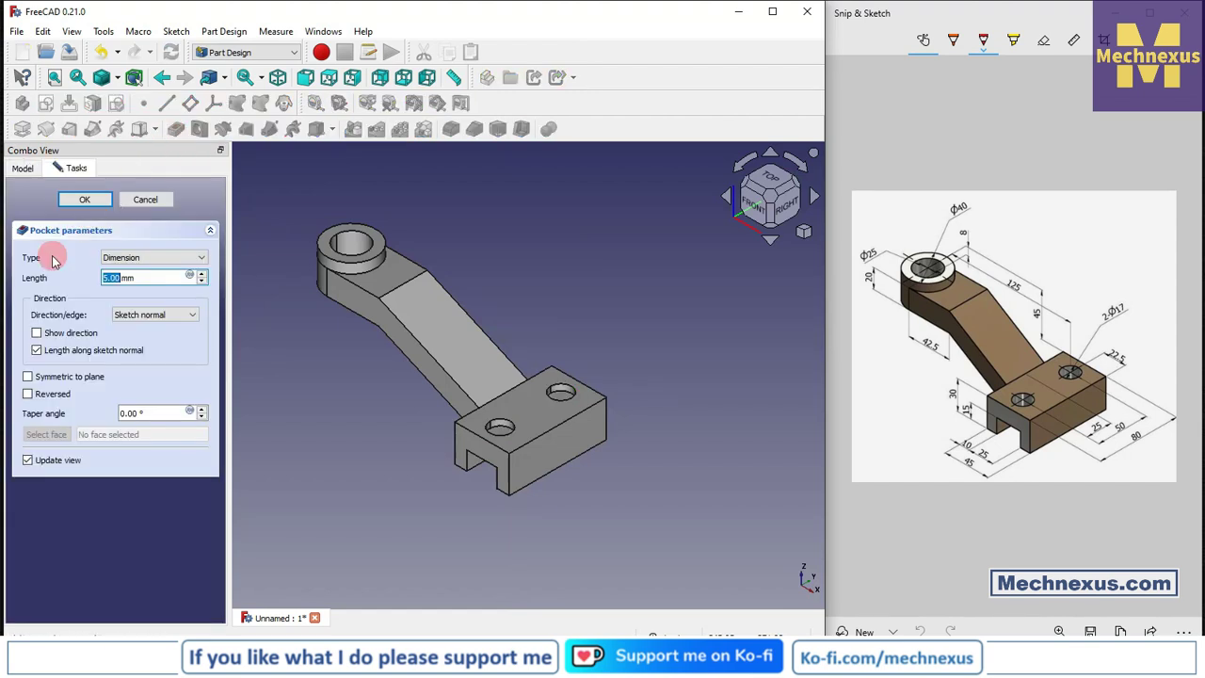
{"action": "left_click", "coordinate": [154, 257]}
{"action": "left_click", "coordinate": [127, 265]}
{"action": "left_click", "coordinate": [87, 199]}
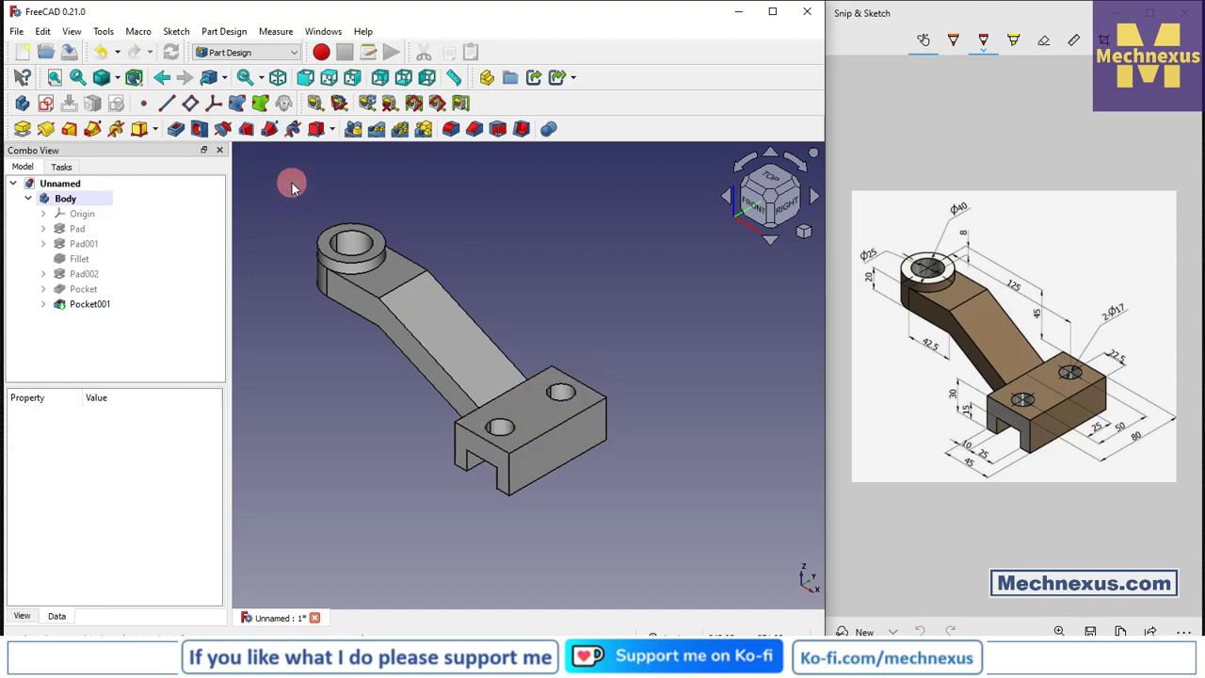
Step: Set Pocket001's shape colour to brown #a88665 through its Appearance settings
{"action": "scroll", "coordinate": [375, 247], "scroll_direction": "up", "scroll_amount": 1}
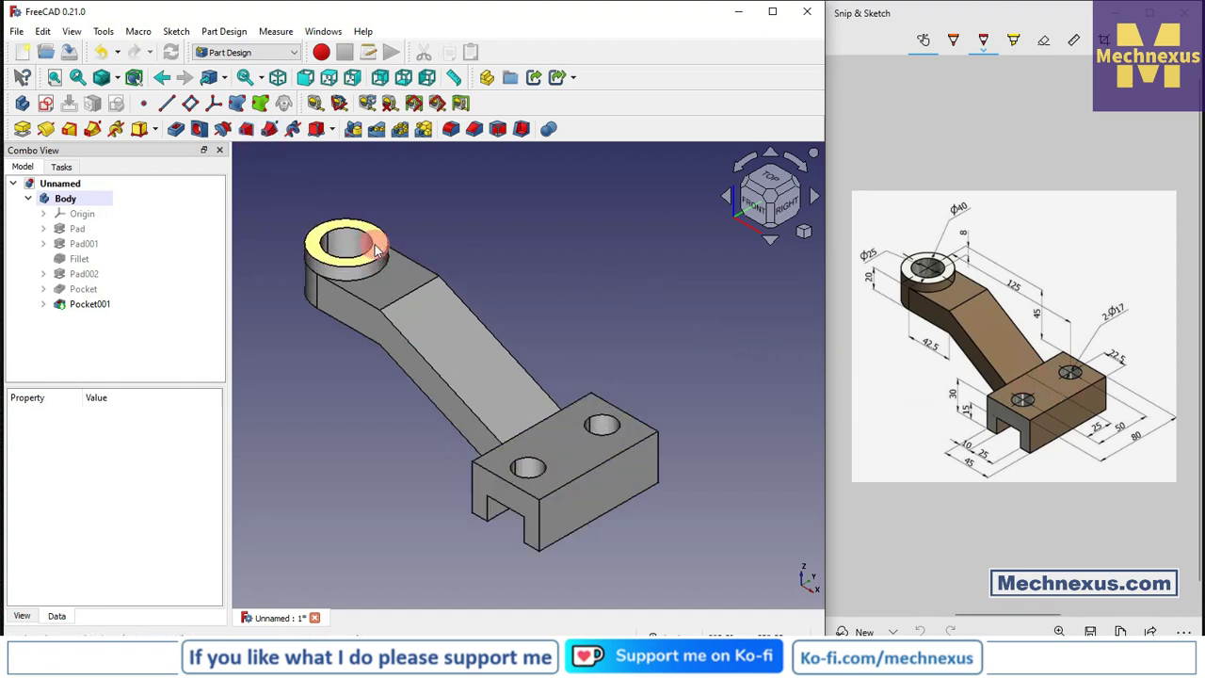
{"action": "right_click", "coordinate": [84, 305]}
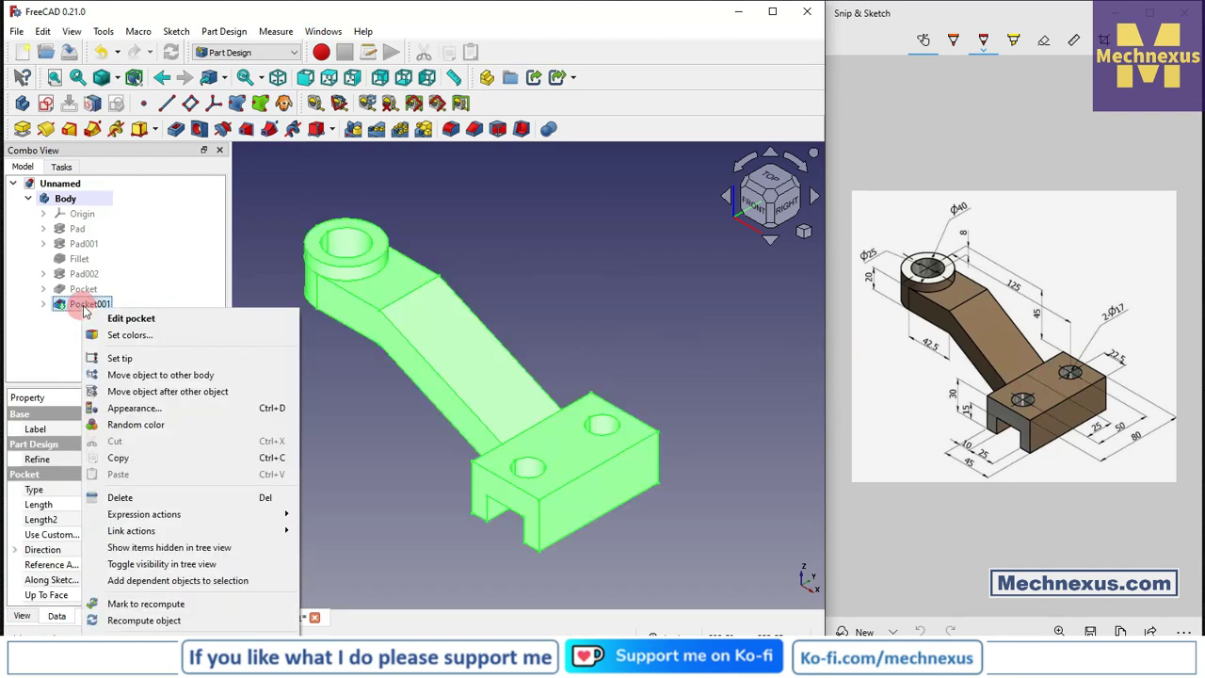
{"action": "left_click", "coordinate": [130, 409]}
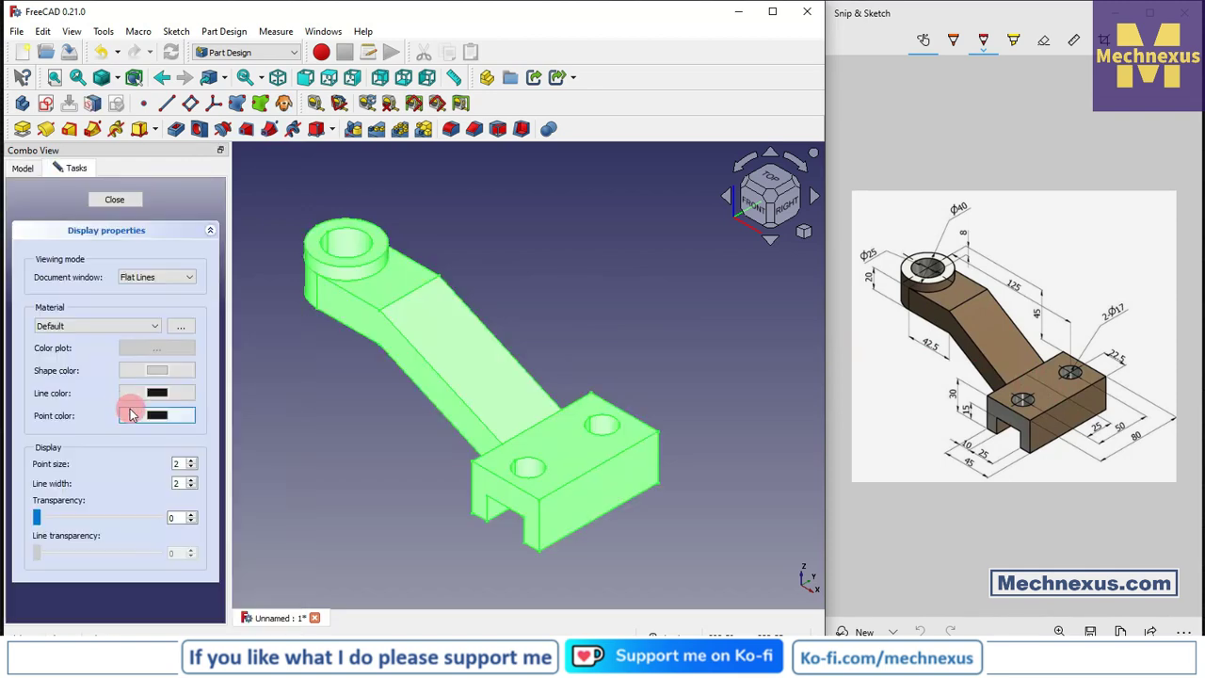
{"action": "left_click", "coordinate": [161, 364]}
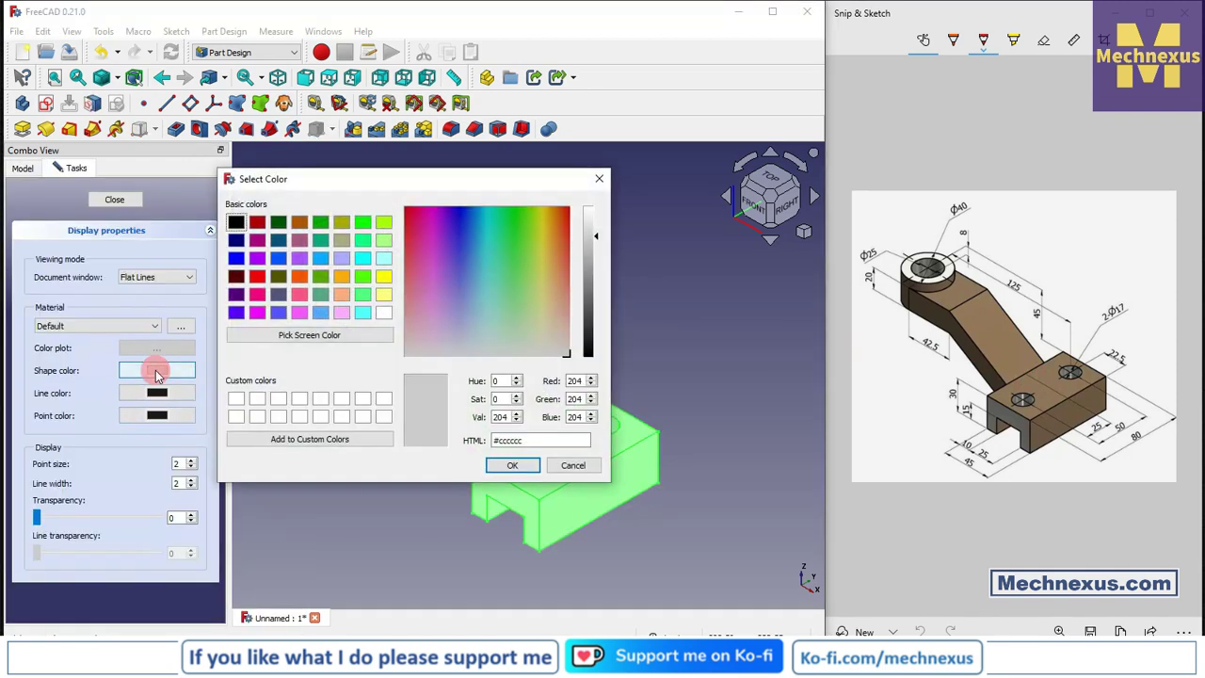
{"action": "left_click_drag", "start_coordinate": [473, 179], "coordinate": [291, 188]}
{"action": "left_click", "coordinate": [375, 307]}
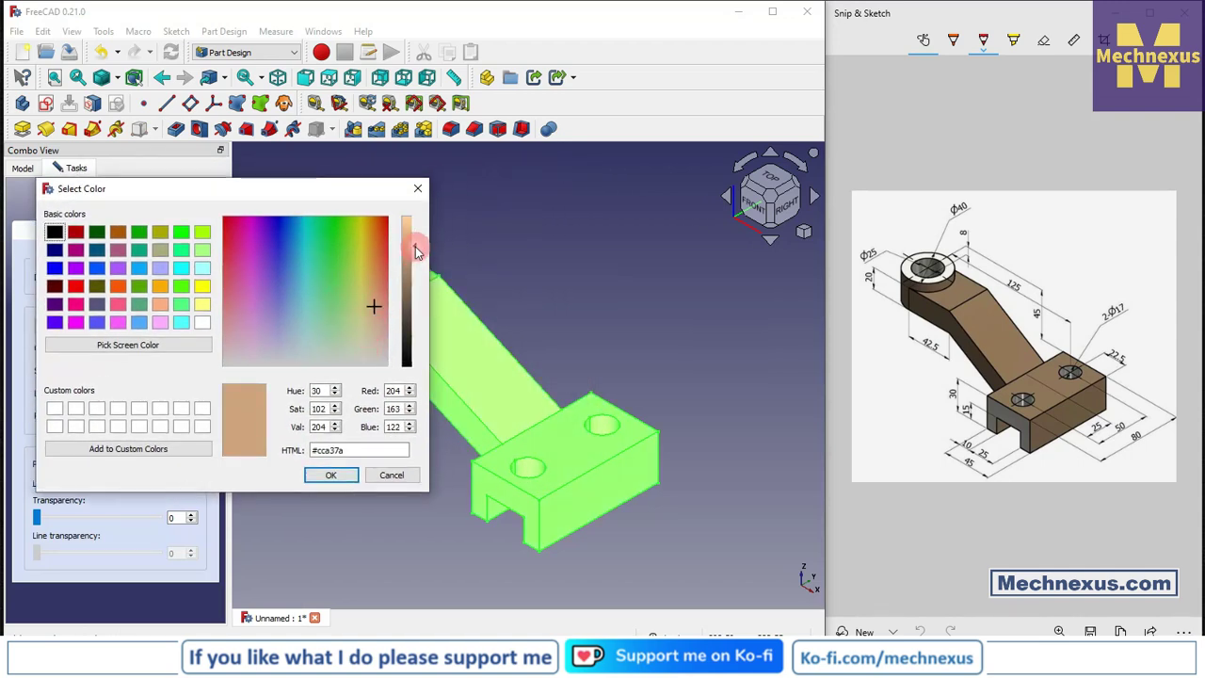
{"action": "left_click_drag", "start_coordinate": [415, 247], "coordinate": [415, 272]}
{"action": "left_click", "coordinate": [336, 475]}
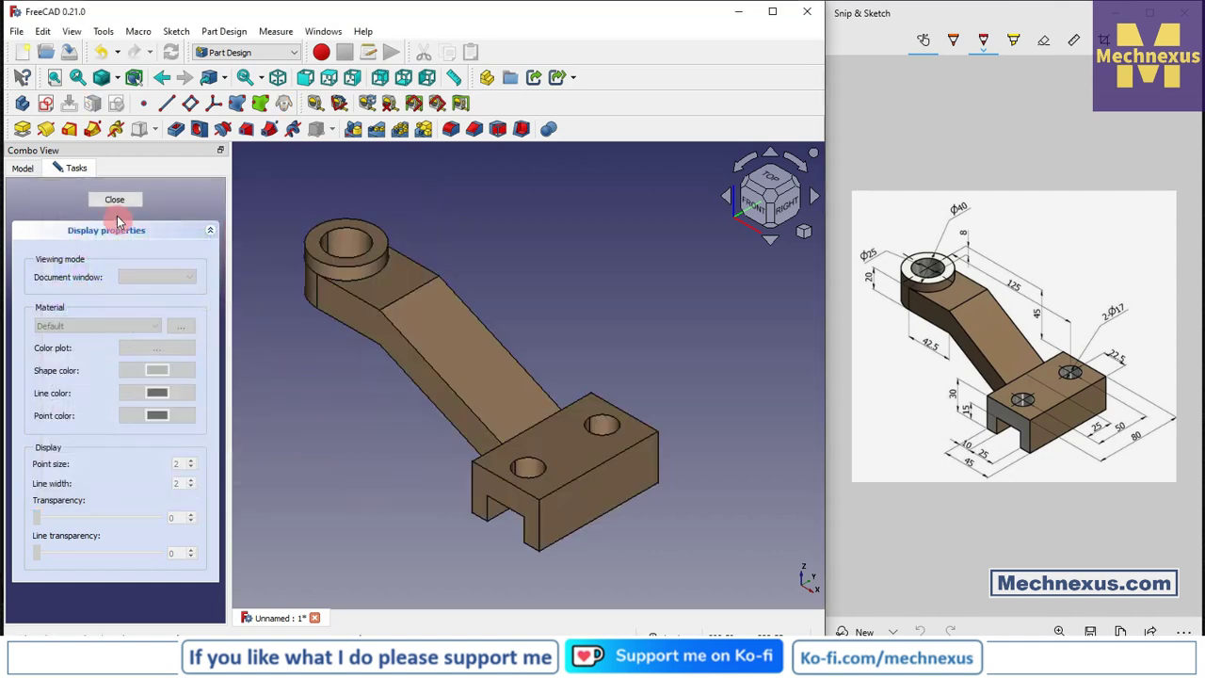
{"action": "left_click", "coordinate": [111, 200]}
{"action": "scroll", "coordinate": [373, 476], "scroll_direction": "down", "scroll_amount": 3}
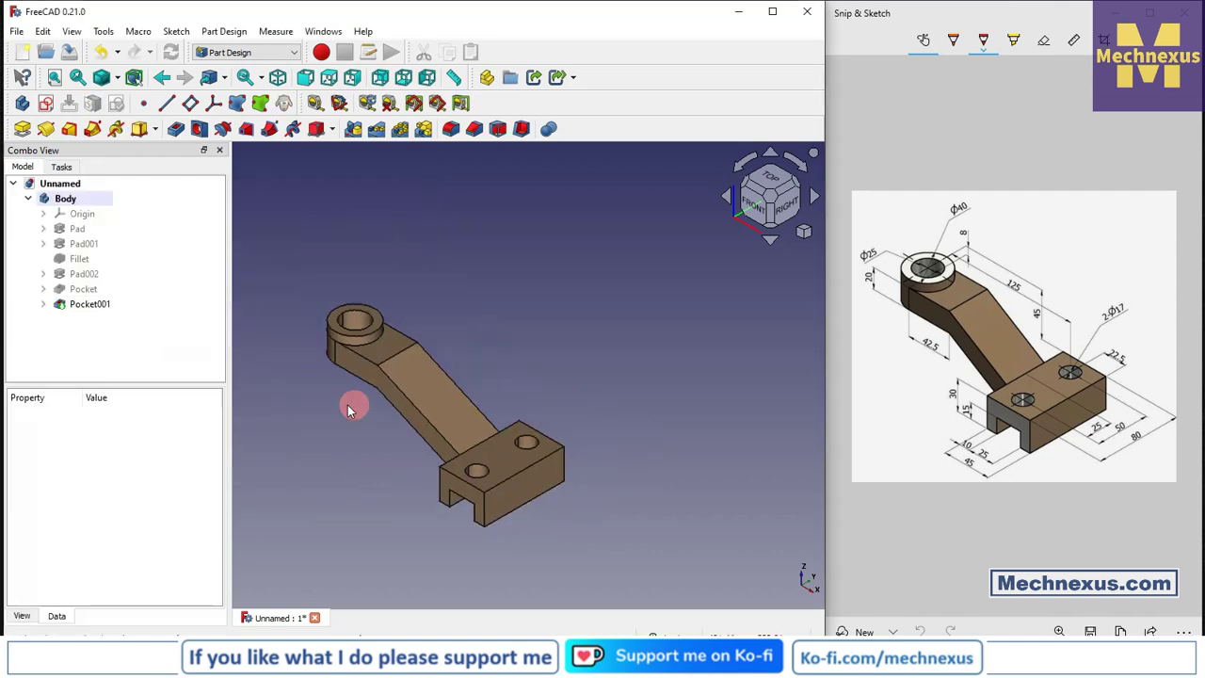
{"action": "scroll", "coordinate": [341, 484], "scroll_direction": "up", "scroll_amount": 2}
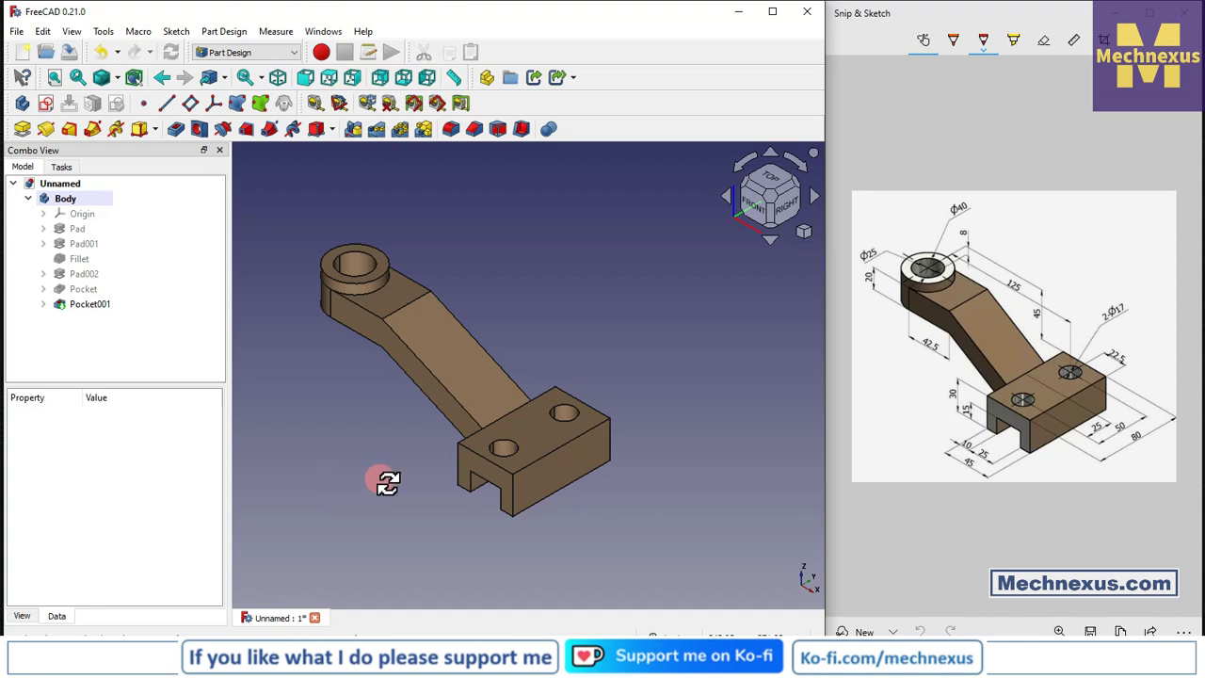
{"action": "middle_click_drag", "start_coordinate": [387, 481], "coordinate": [362, 477]}
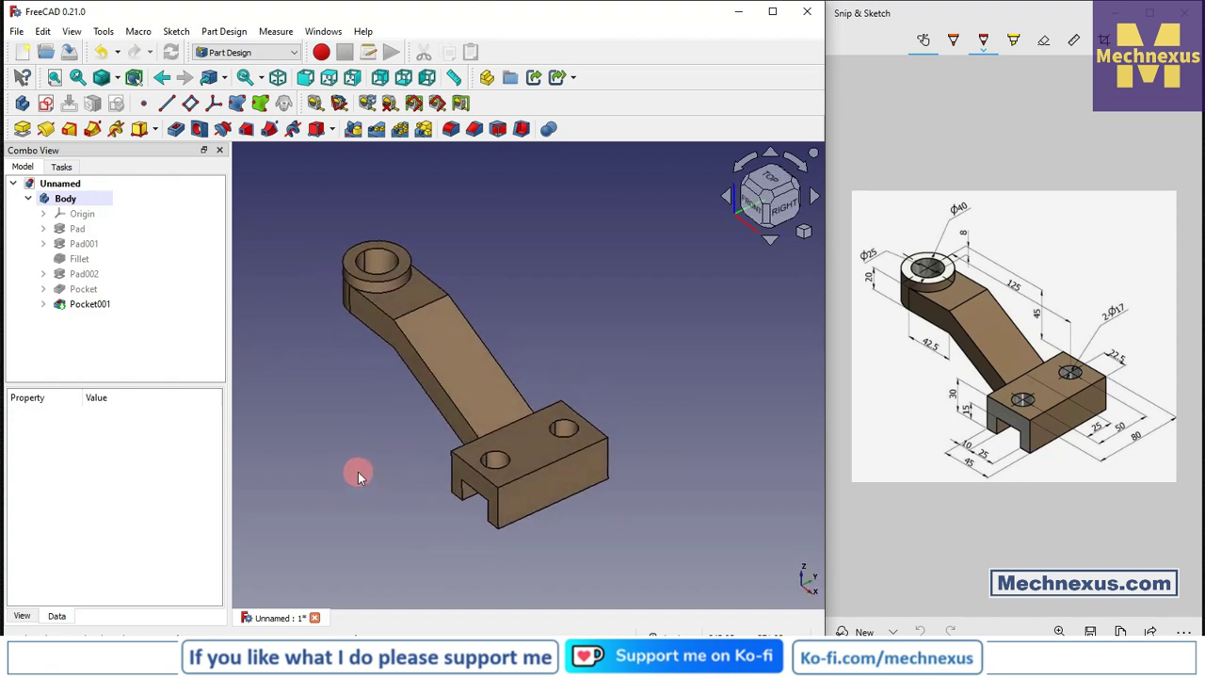
{"action": "middle_click_drag", "start_coordinate": [371, 481], "coordinate": [346, 486]}
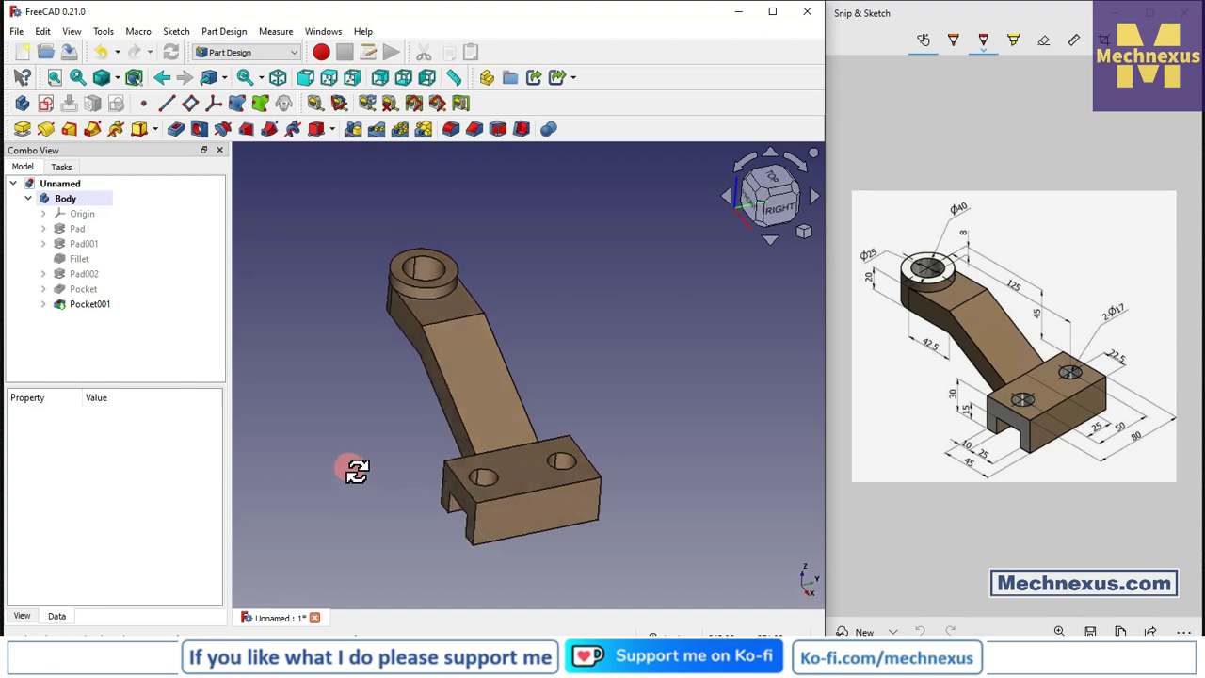
{"action": "middle_click_drag", "start_coordinate": [370, 480], "coordinate": [399, 468]}
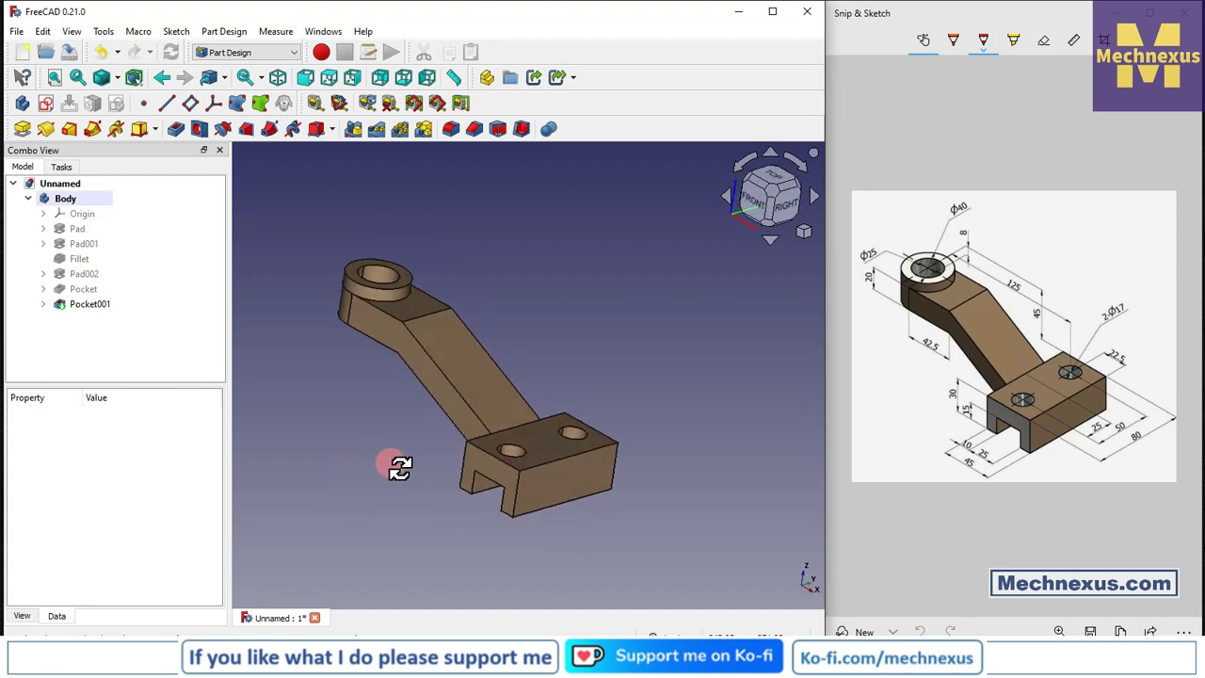